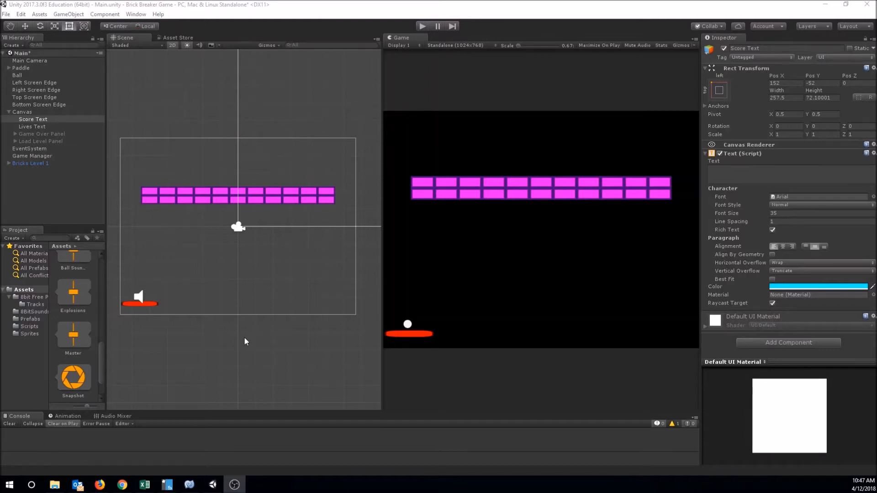
Switch to MonoDevelop and review the GameManager script, from its variables down to the GameOver method
click(189, 485)
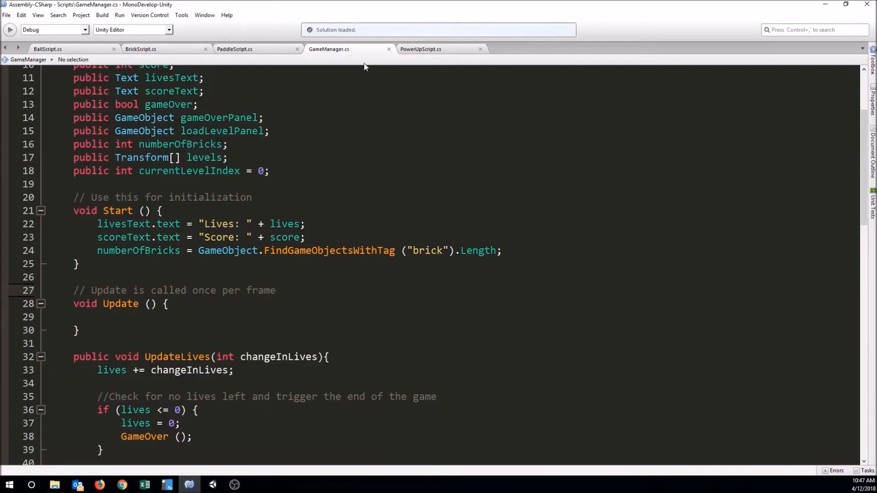
scroll(314, 199, up, 3)
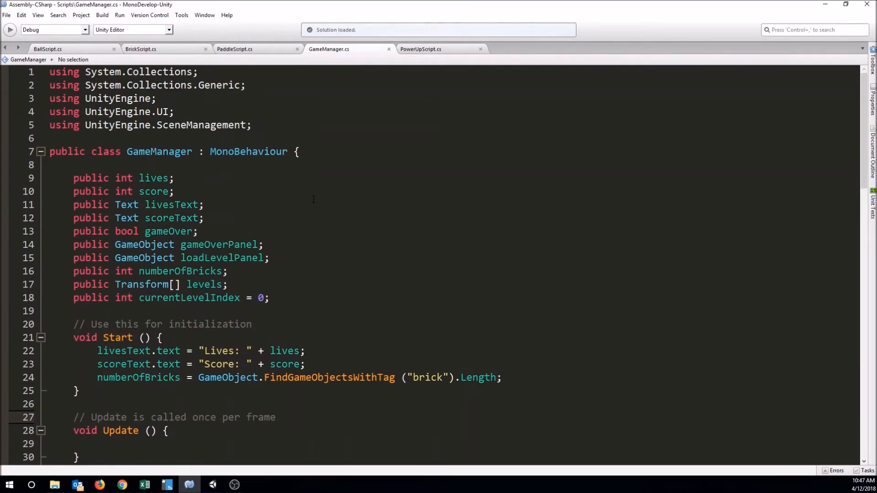
scroll(296, 366, down, 8)
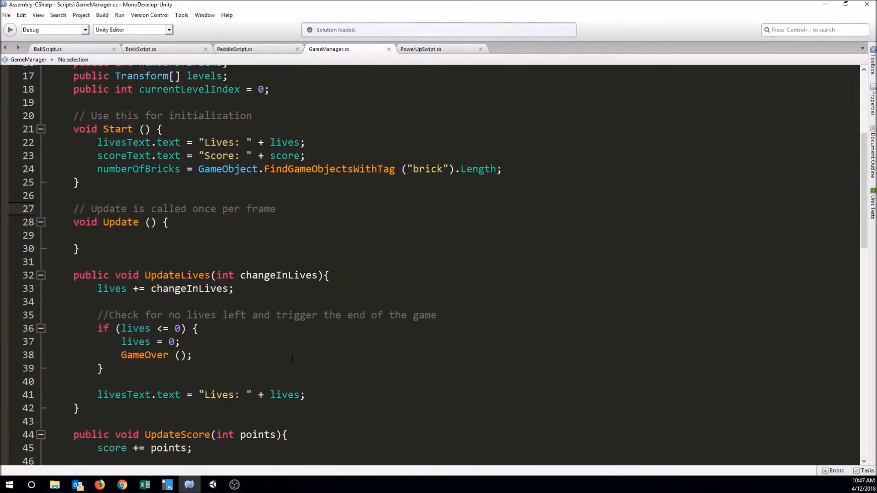
click(112, 228)
scroll(220, 246, down, 4)
scroll(221, 245, down, 6)
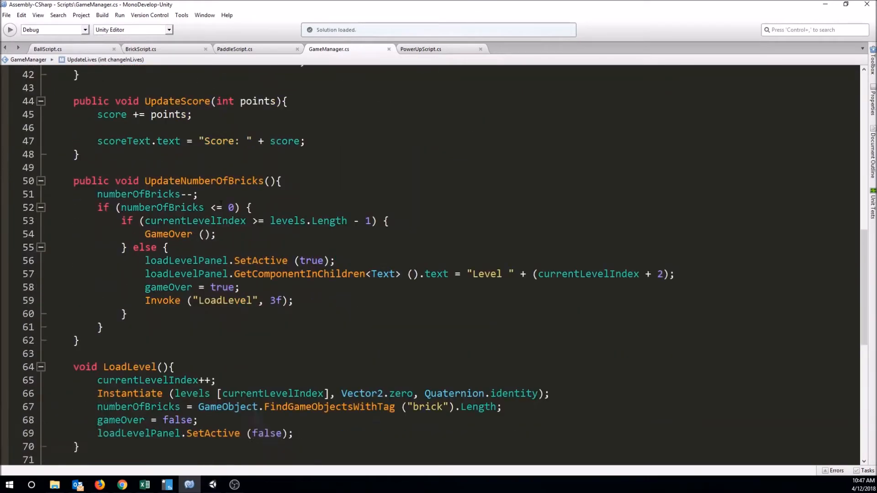
click(96, 278)
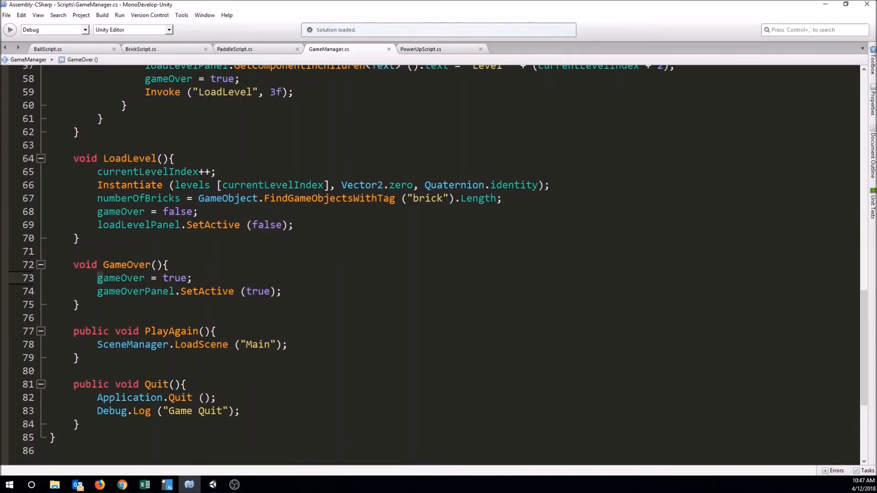
drag(96, 277, 192, 278)
drag(90, 292, 283, 291)
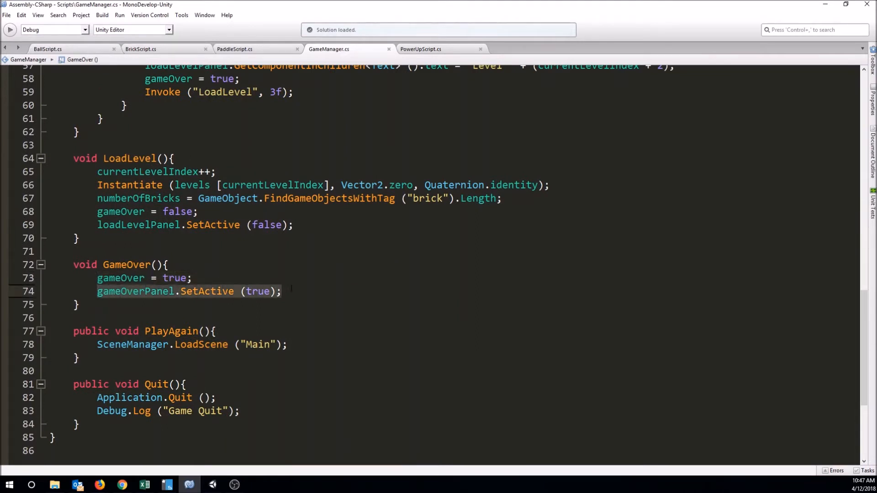
click(290, 291)
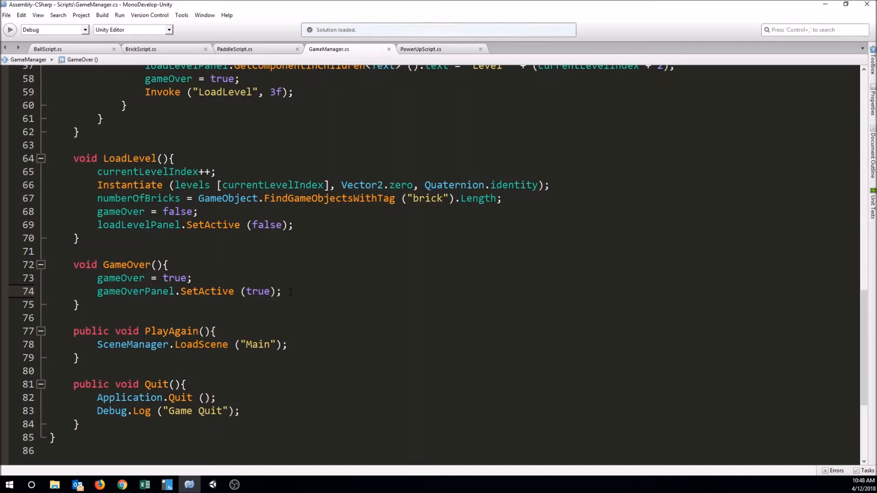
scroll(291, 292, up, 11)
scroll(290, 292, down, 10)
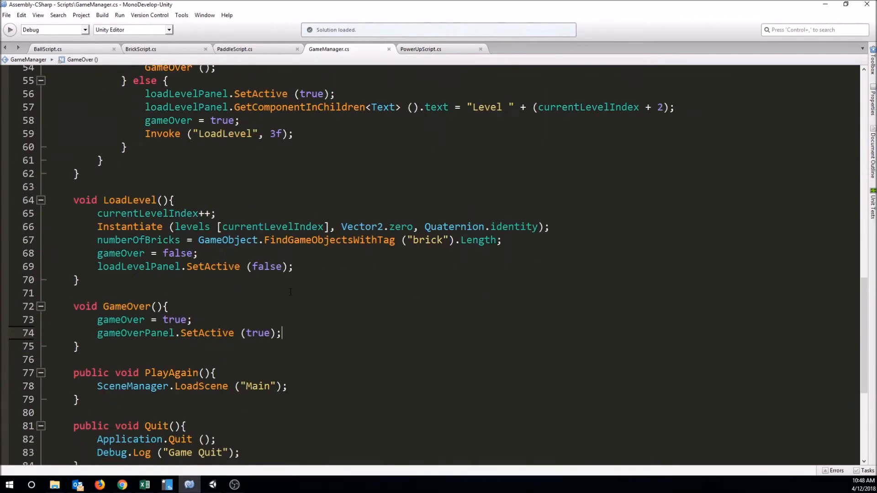
scroll(290, 292, down, 2)
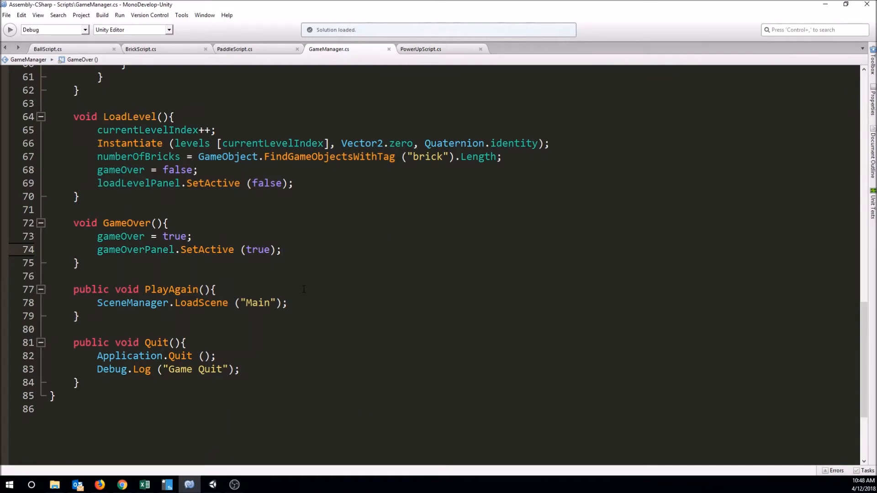
Below the gameOverPanel activation in GameOver, begin declaring an integer highScore assigned from PlayerPrefs
key(Return)
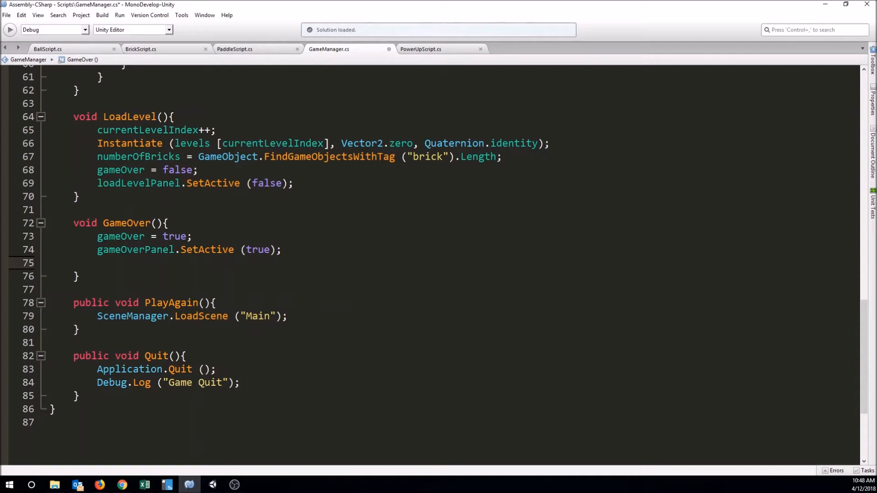
text(int highScore = )
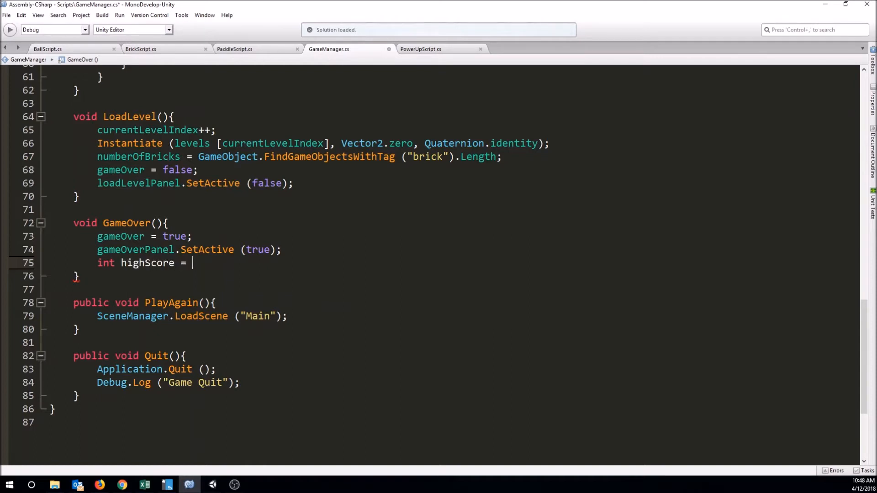
text(Pla)
key(Down)
key(Down)
key(Down)
key(Return)
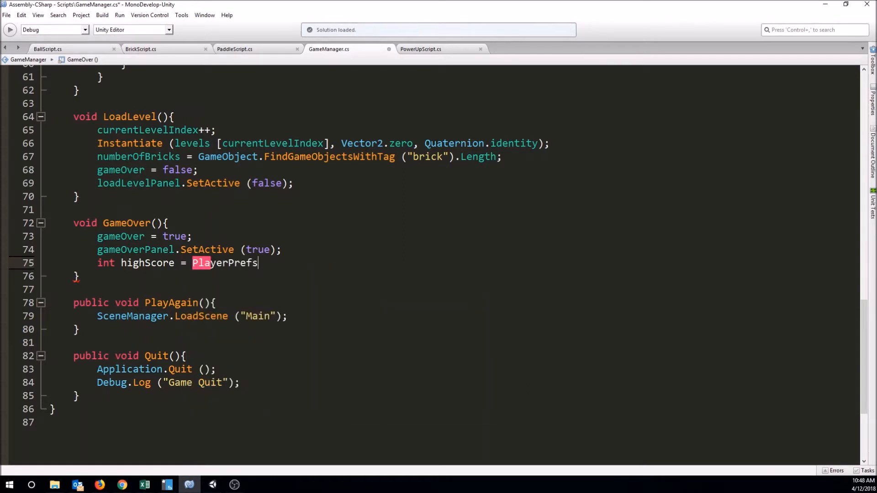
Extend the highScore assignment with a call to the GetInt method of PlayerPrefs
text(()
key(BackSpace)
text(.)
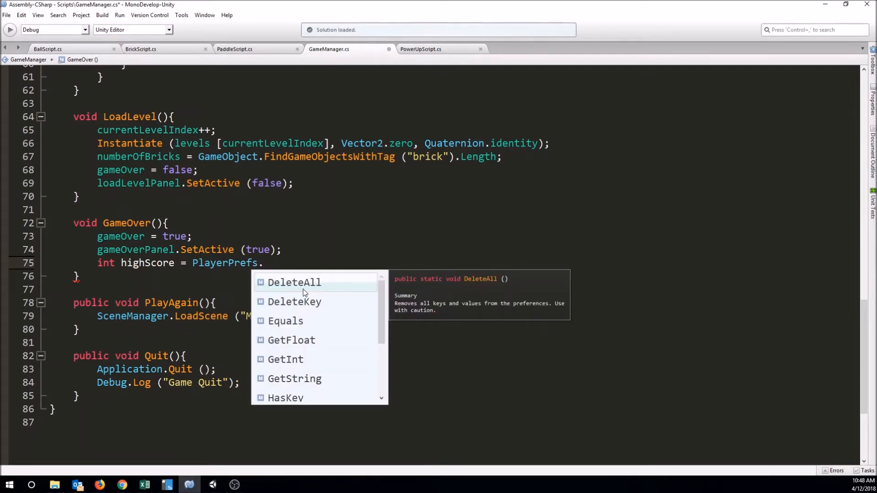
text(Det)
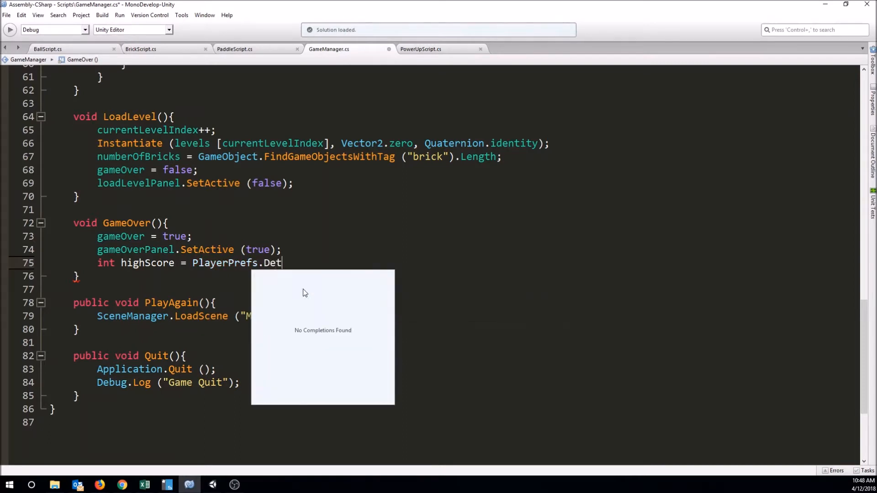
key(BackSpace)
key(BackSpace)
key(BackSpace)
text(Get)
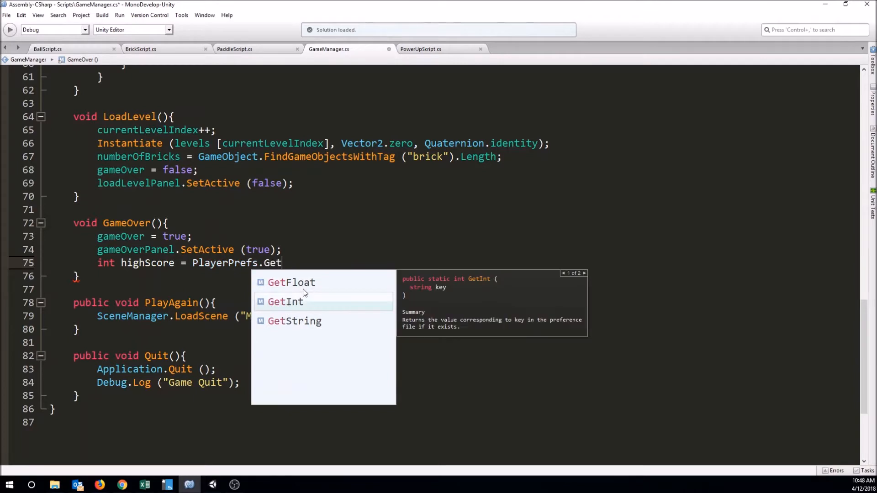
key(Return)
text(()
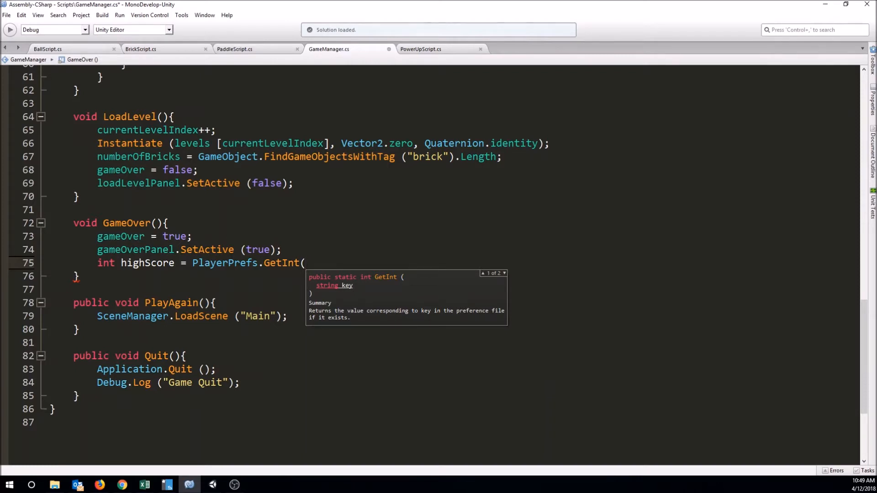
Pass the key "HIGHSCORE" to the GetInt call and close the highScore statement
text(")
text(HIG)
key(BackSpace)
text(IGHSCORE"))
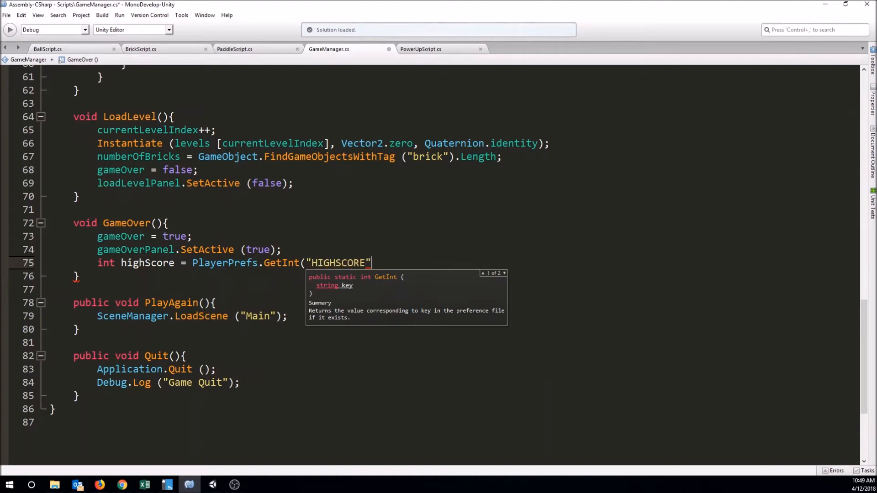
text(;)
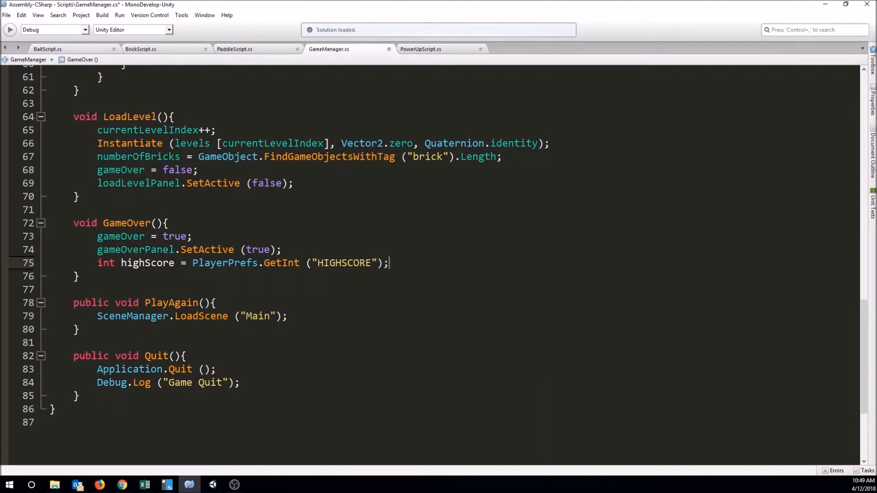
drag(317, 263, 372, 263)
key(End)
drag(122, 263, 180, 263)
key(End)
Add an if block below the highScore declaration that runs when score > highScore
key(Return)
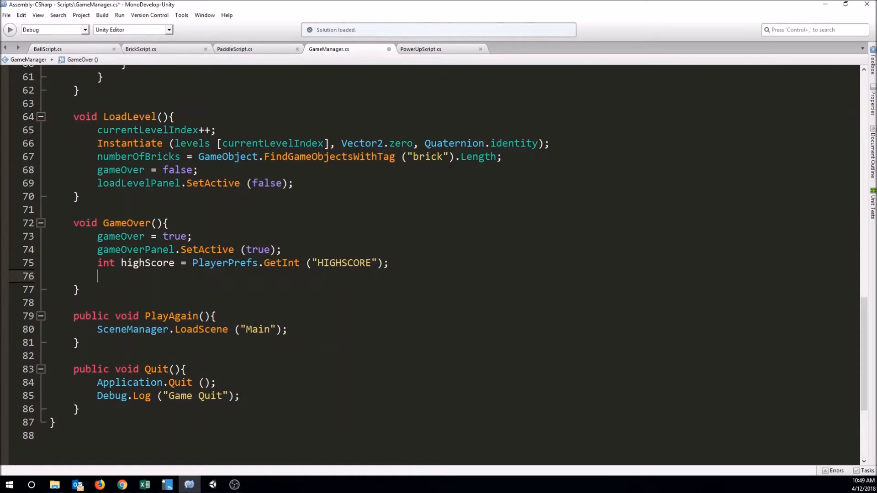
text(if (score >)
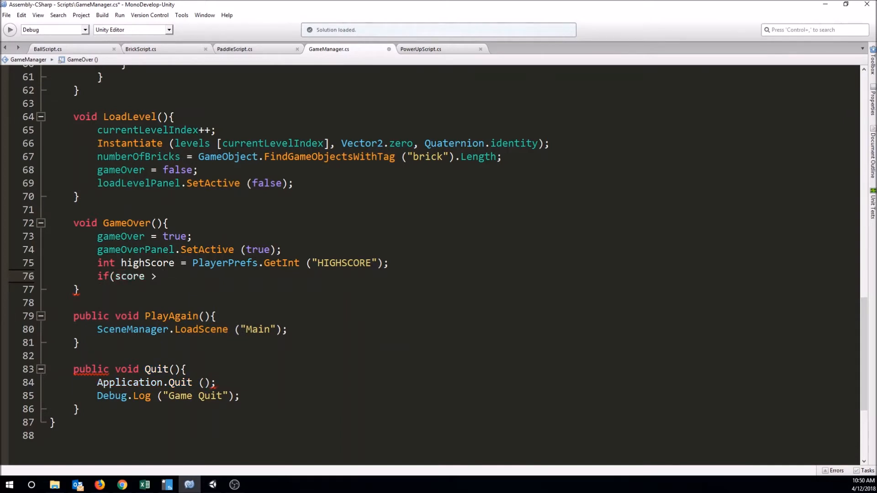
text( highScore) )
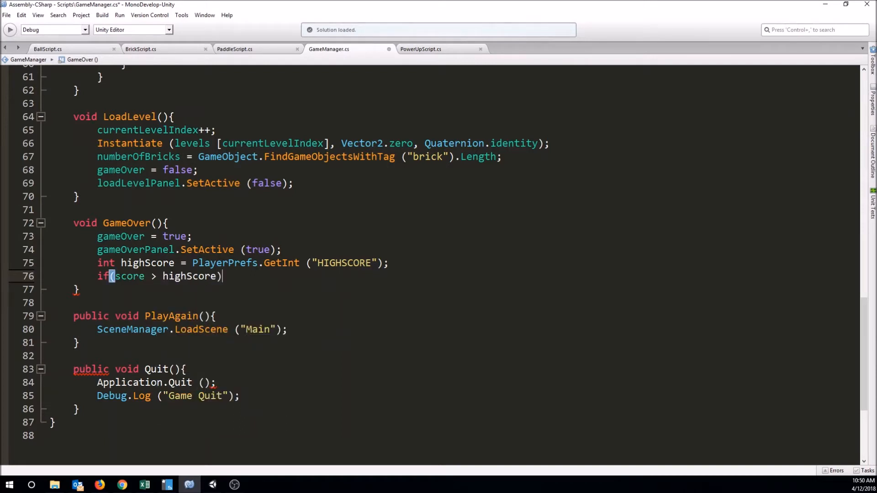
text({)
key(Return)
key(Return)
text(})
key(Up)
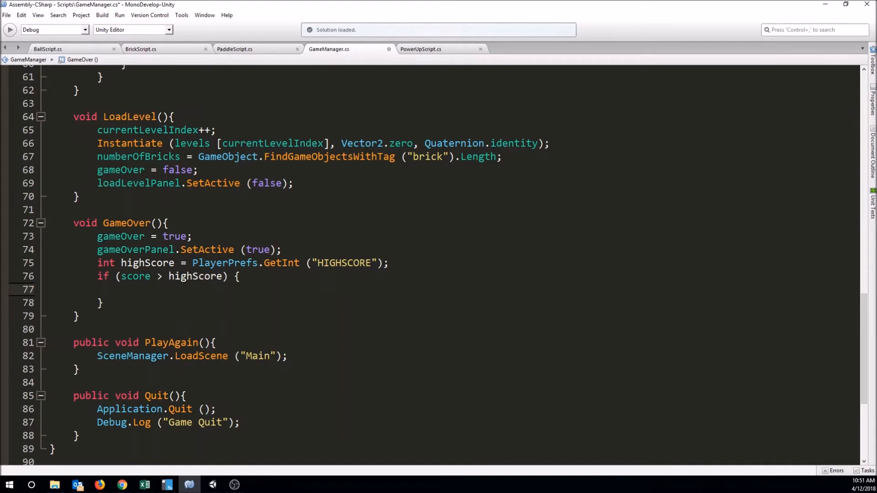
Inside the if block, write PlayerPrefs.SetInt ("HIGHSCORE", score); to store the new high score
text(Pla)
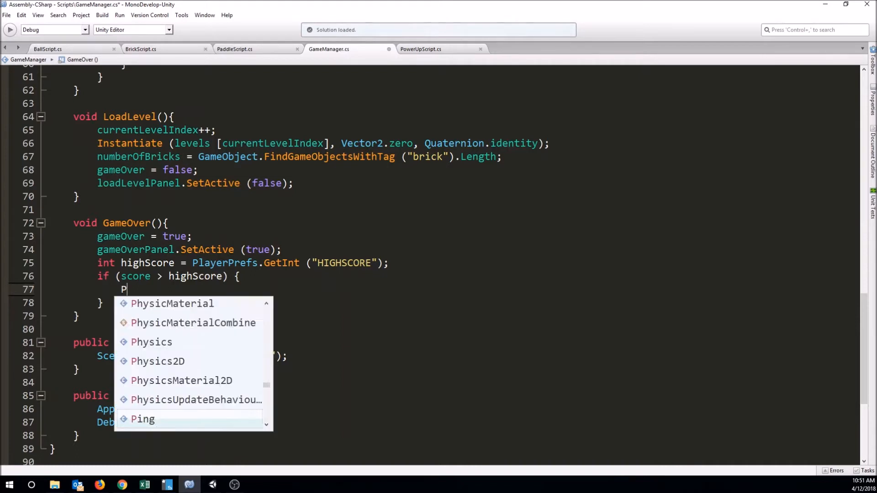
key(Down)
key(Down)
key(Down)
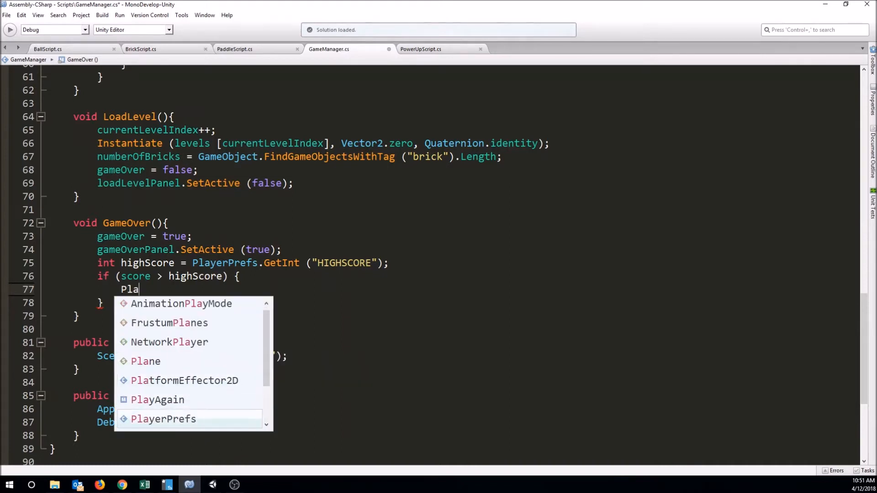
key(Return)
text(.Se)
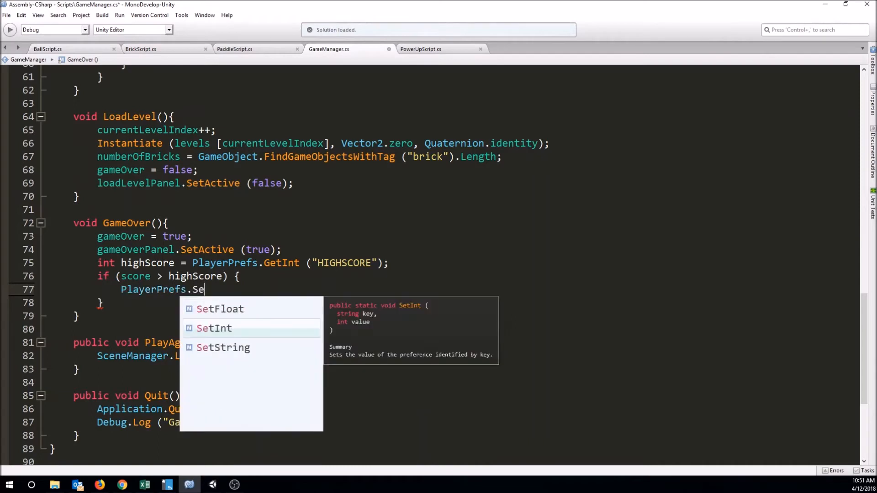
key(Return)
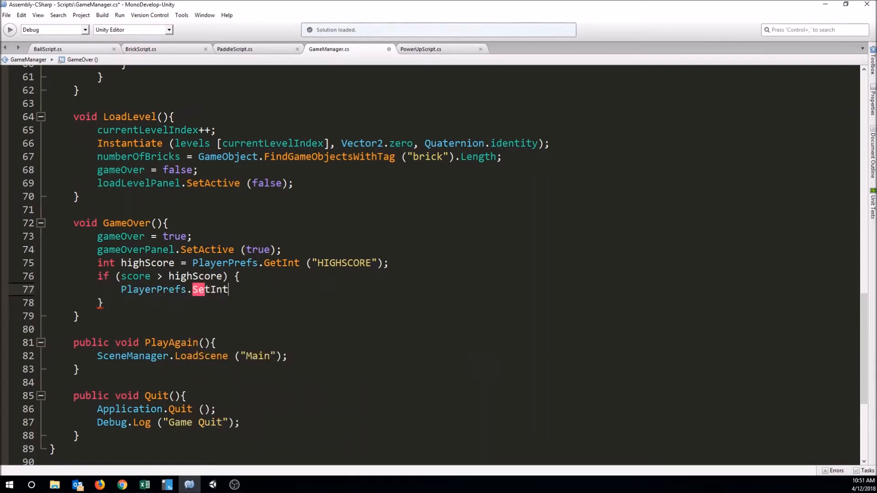
text(()
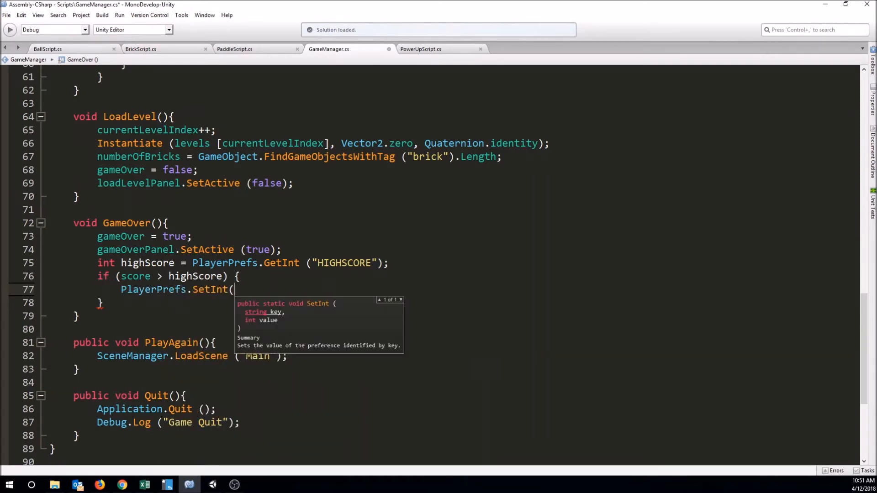
text("HIGHSCORE")
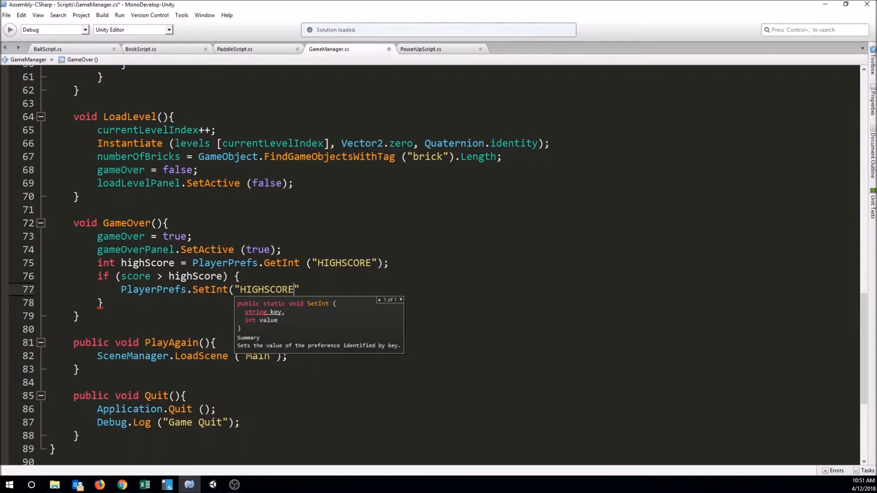
text(, )
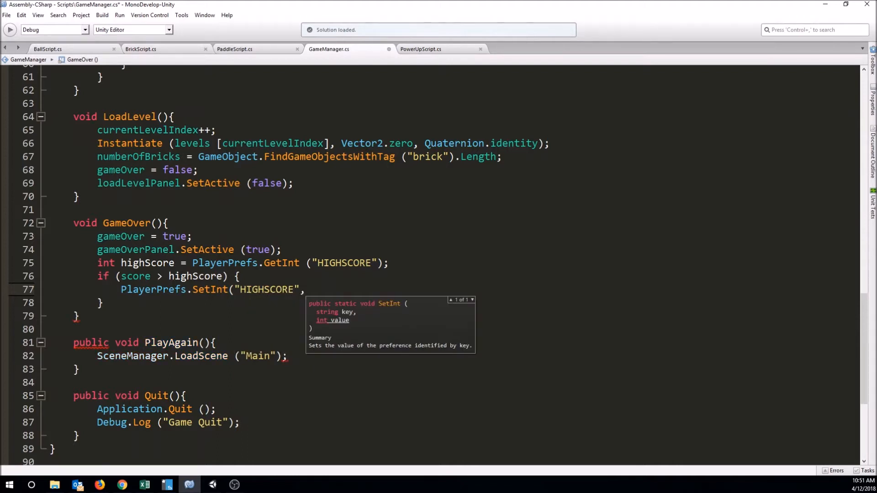
text(score)
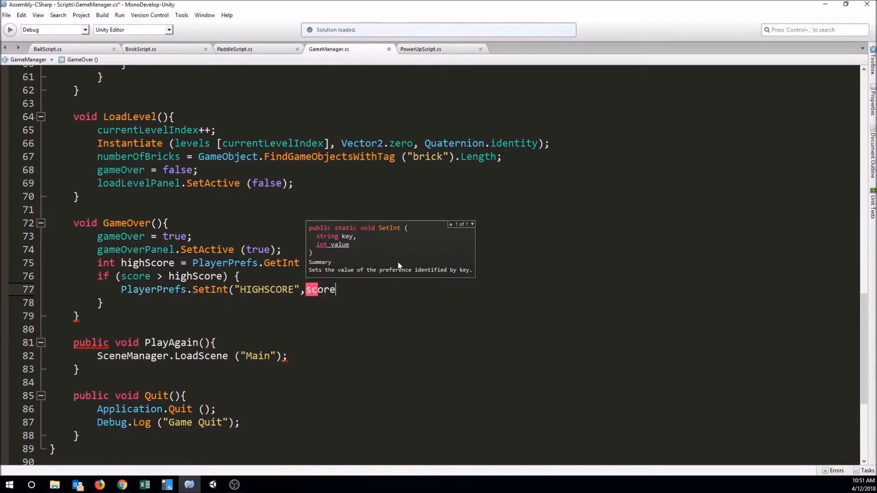
text();)
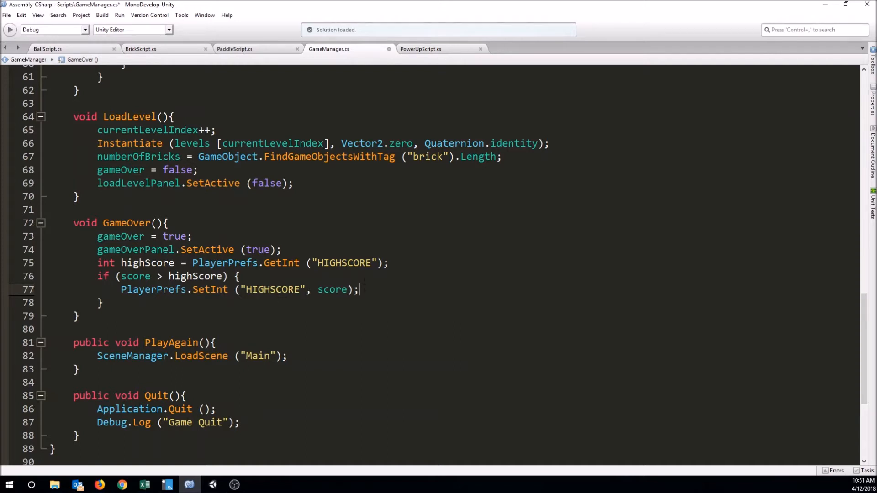
Compare the GetInt and SetInt calls and their "HIGHSCORE" arguments in the GameOver method
drag(306, 263, 382, 263)
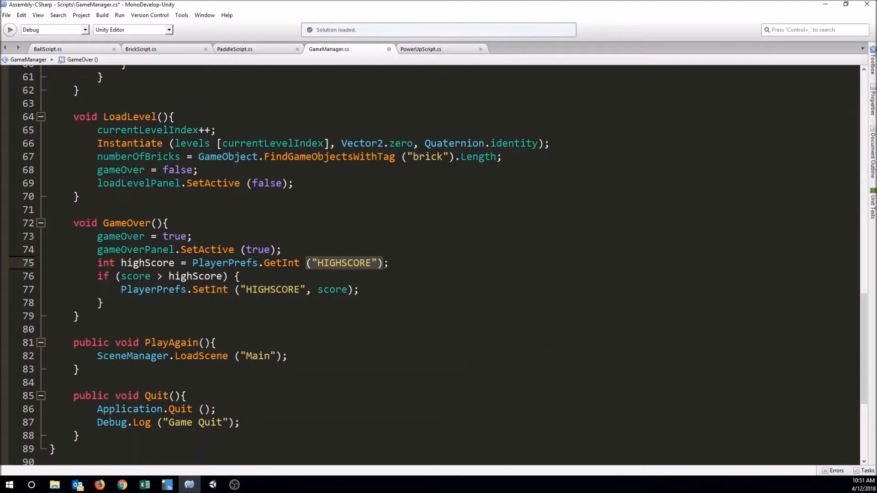
click(385, 264)
drag(236, 290, 349, 290)
click(353, 291)
drag(264, 264, 299, 264)
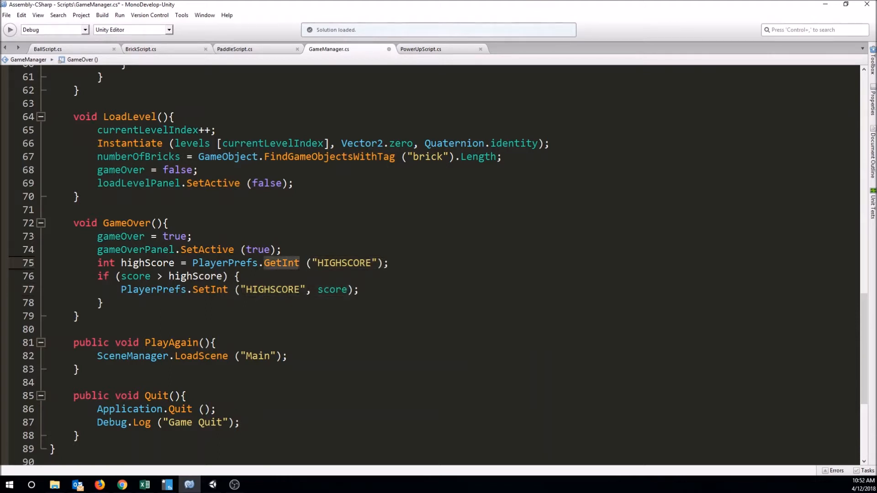
drag(193, 290, 228, 289)
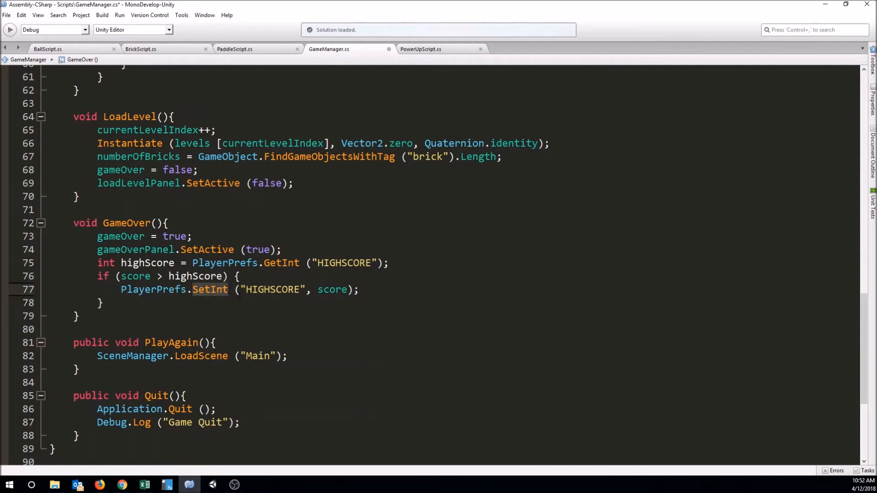
click(288, 305)
click(367, 289)
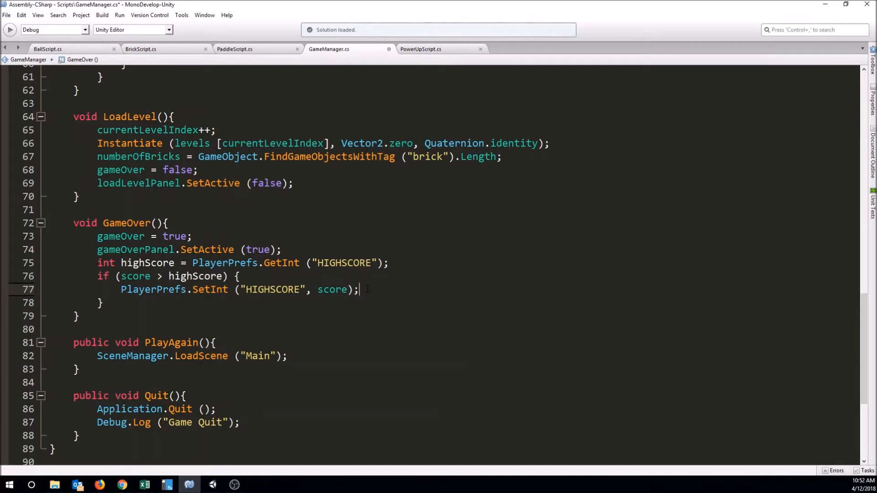
Save the GameManager script, switch to Unity, and activate the Game Over Panel under the Canvas
key(ctrl+s)
click(213, 484)
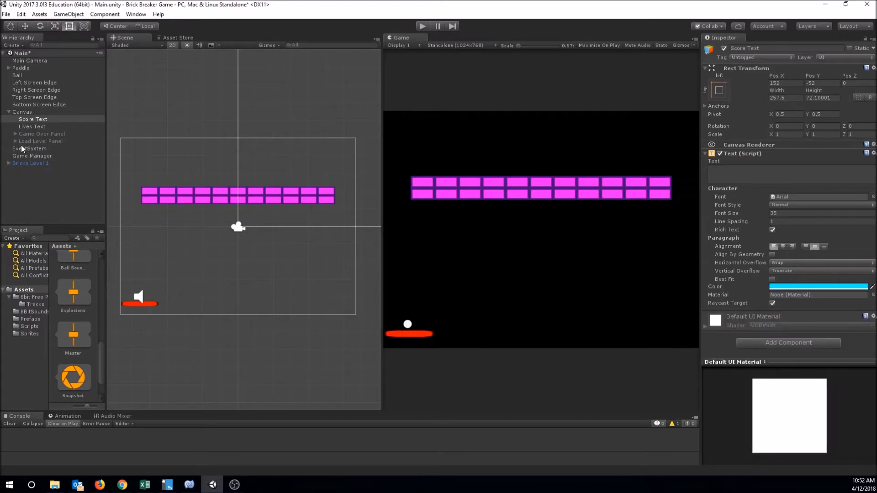
click(28, 134)
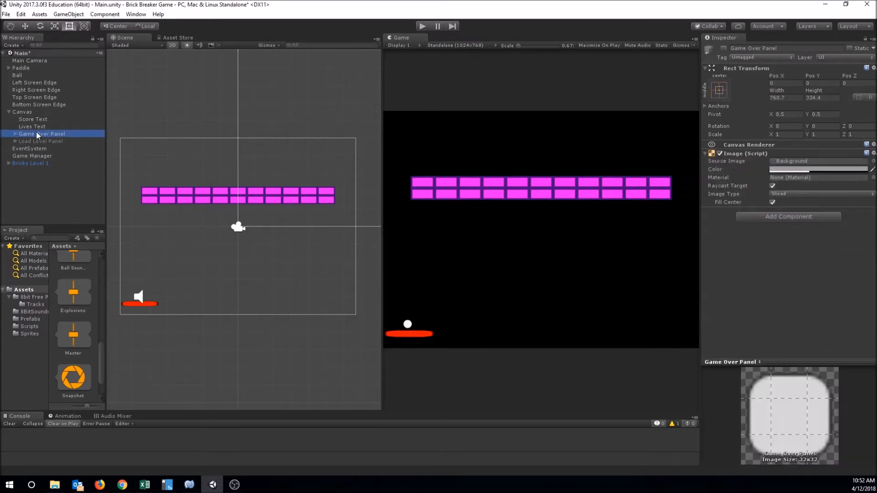
click(724, 48)
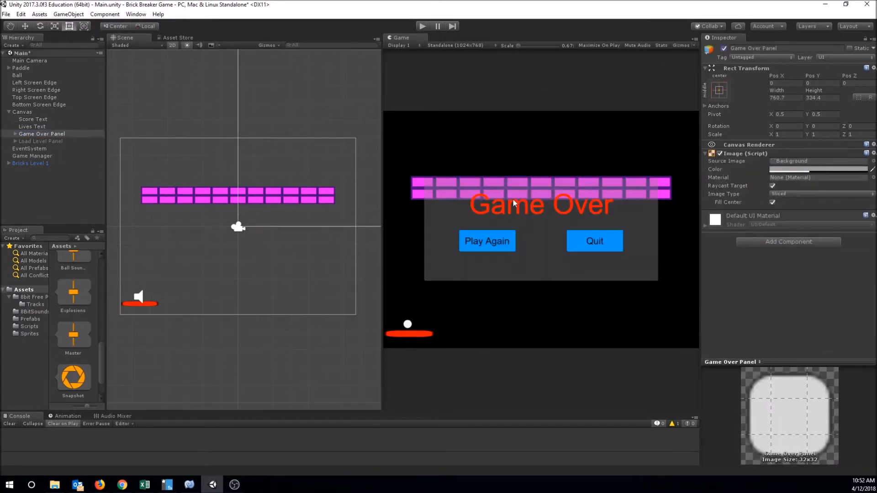
Raise the Game Over text to about Y 115 and move the Play Again and Quit buttons outward and down to about Y -109
double_click(39, 134)
scroll(251, 279, up, 3)
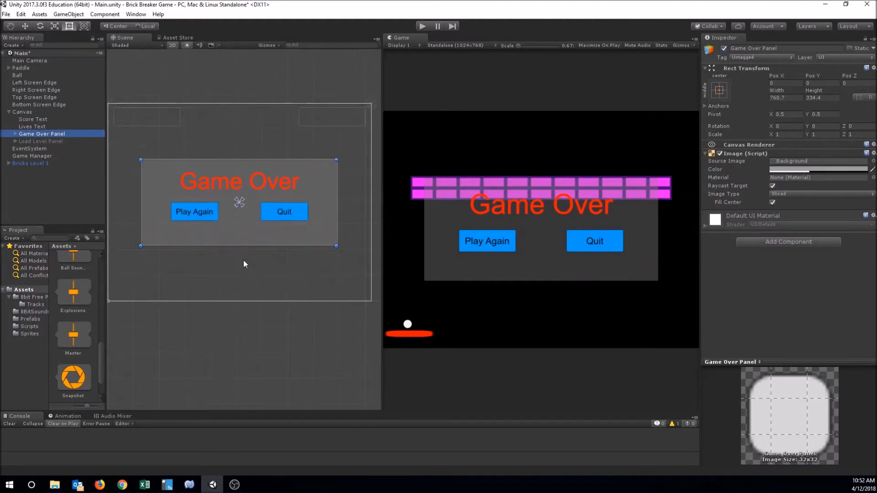
scroll(249, 278, up, 1)
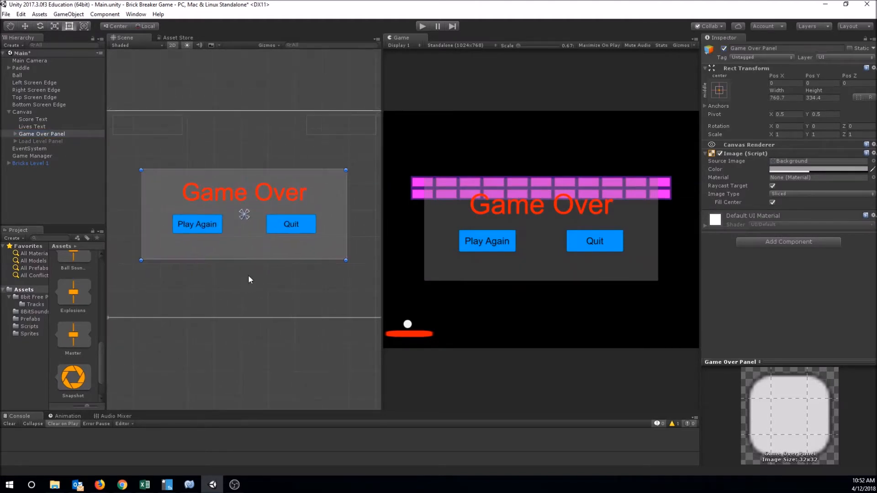
click(242, 197)
drag(243, 196, 245, 188)
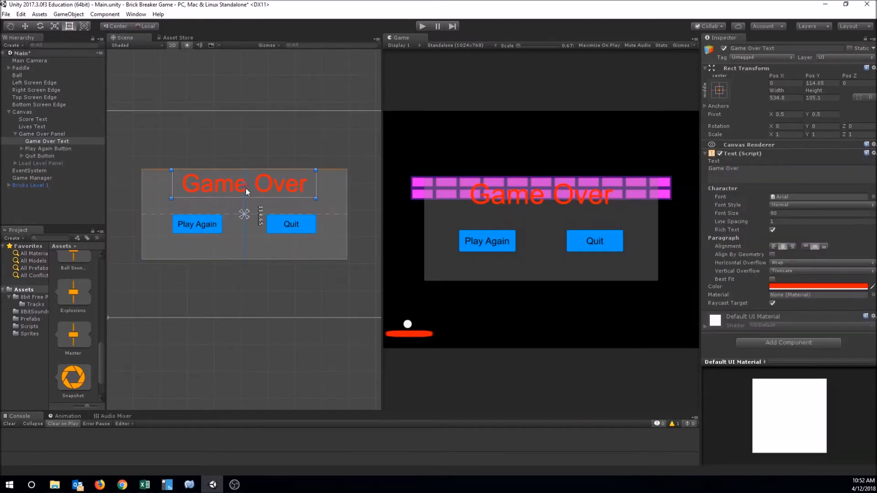
drag(218, 226, 210, 254)
drag(307, 228, 317, 254)
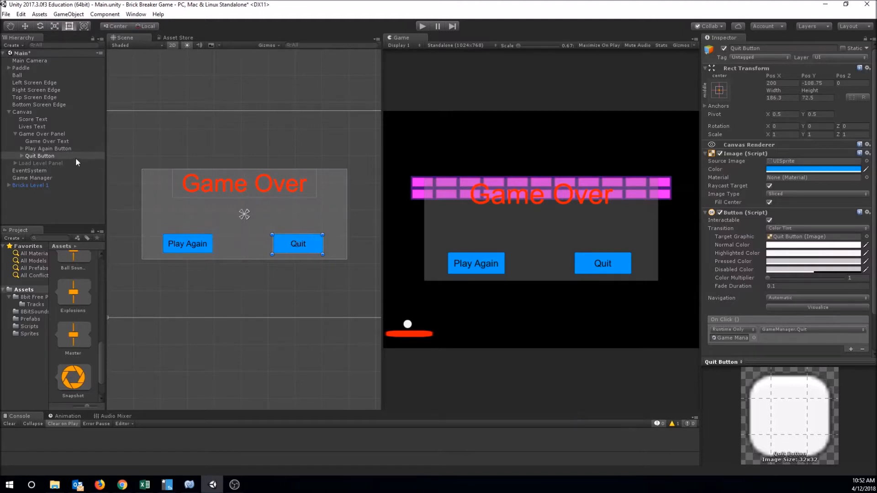
Add a UI Text element as a child of the Game Over Panel and widen it to about 660 between the title and the buttons
right_click(28, 133)
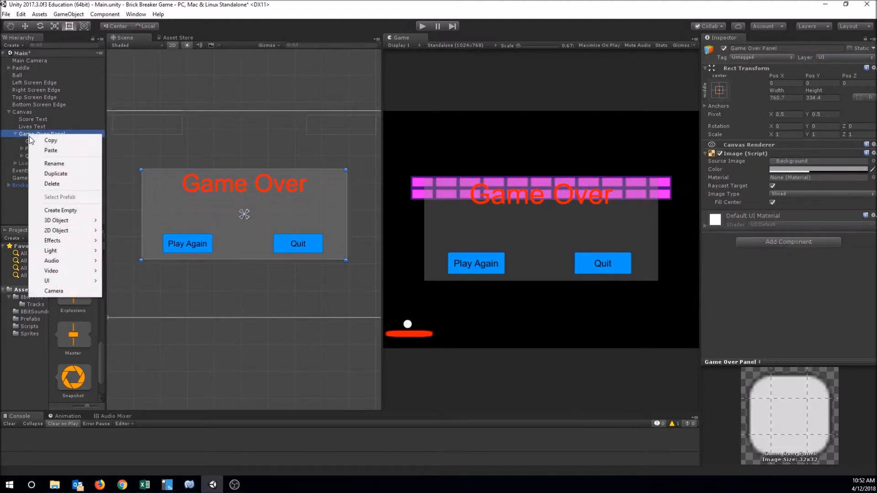
mouse_move(77, 281)
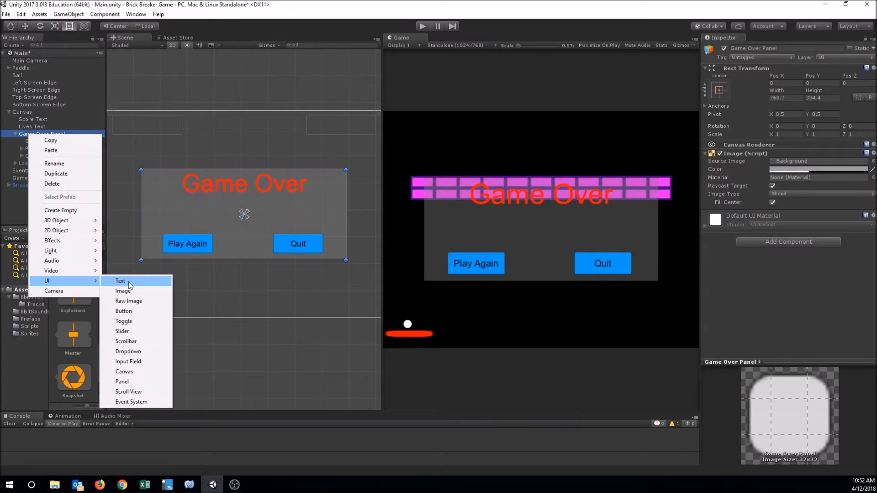
click(128, 281)
drag(264, 220, 289, 226)
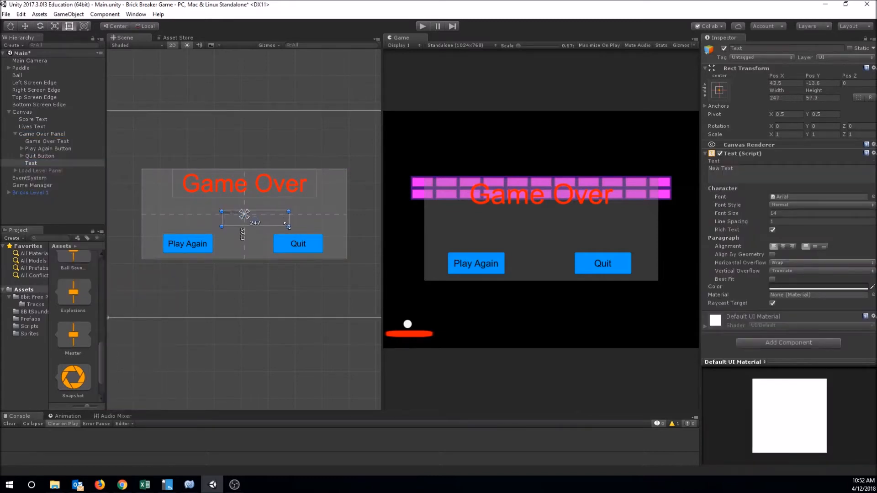
drag(218, 227, 181, 227)
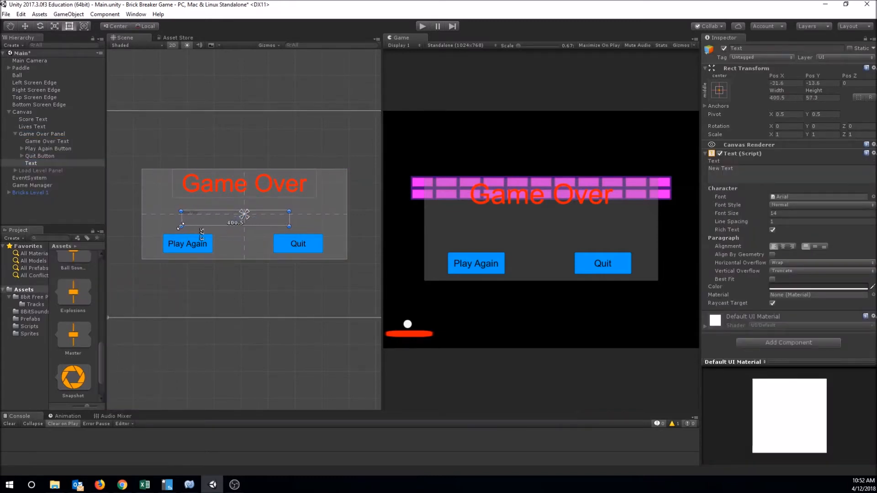
drag(287, 226, 323, 227)
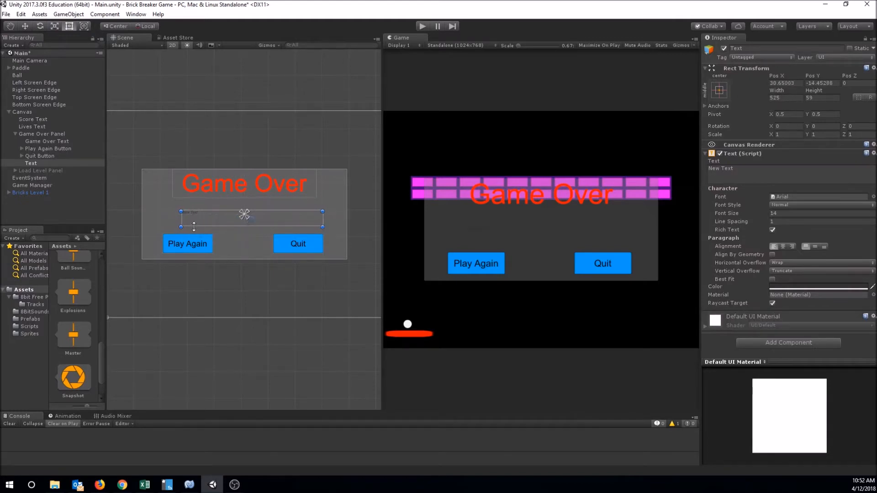
drag(181, 227, 153, 226)
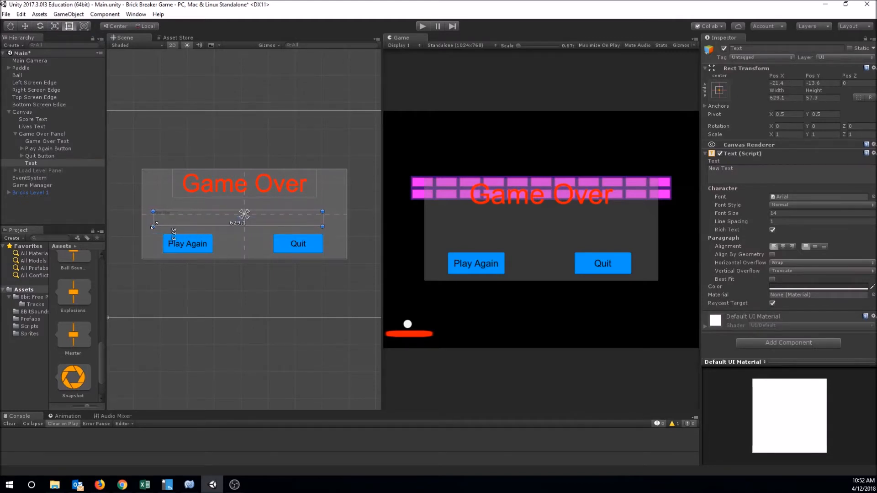
drag(325, 226, 331, 226)
Set the new text box's Pos X to 0 and extend it upward to a height of about 85
click(789, 83)
text(0)
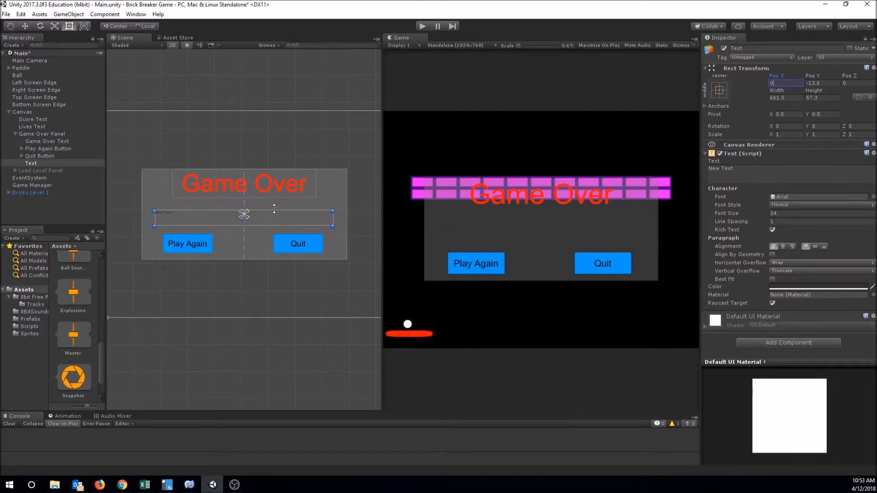
drag(275, 210, 274, 201)
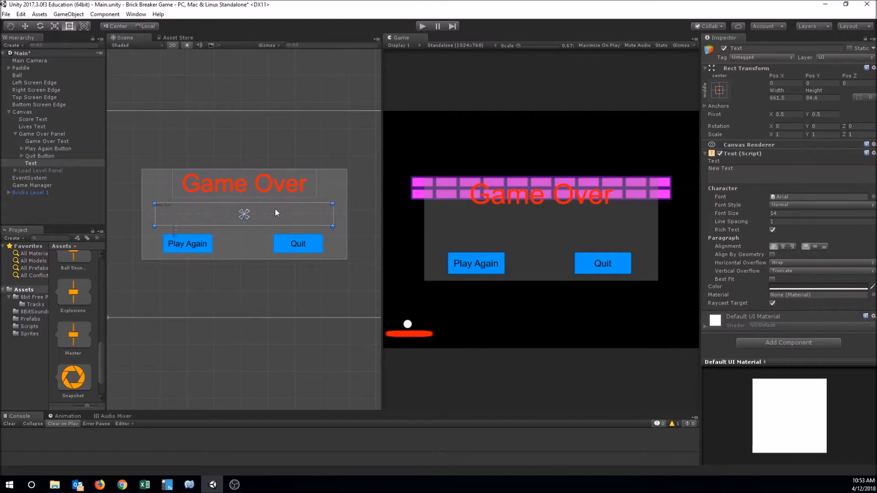
Fill the new text element with "New High Score" and style it yellow at font size 36
click(731, 169)
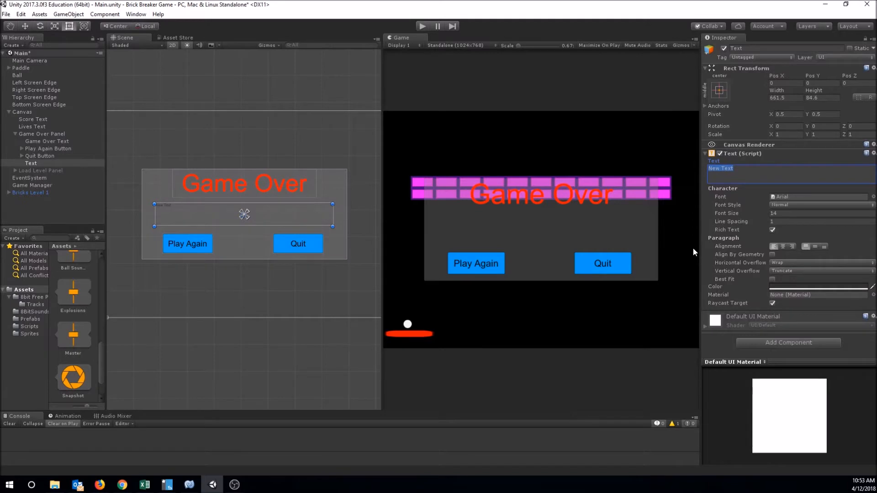
text(New High Score)
drag(744, 213, 755, 214)
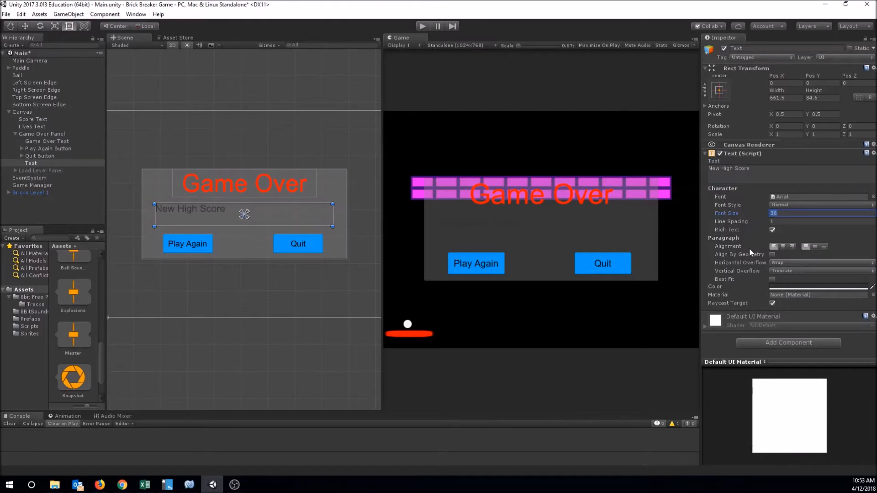
click(778, 285)
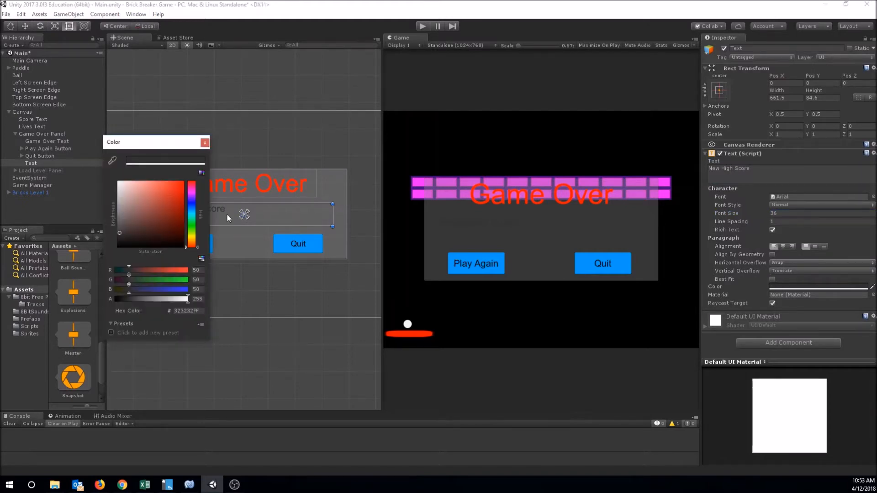
drag(189, 240, 194, 178)
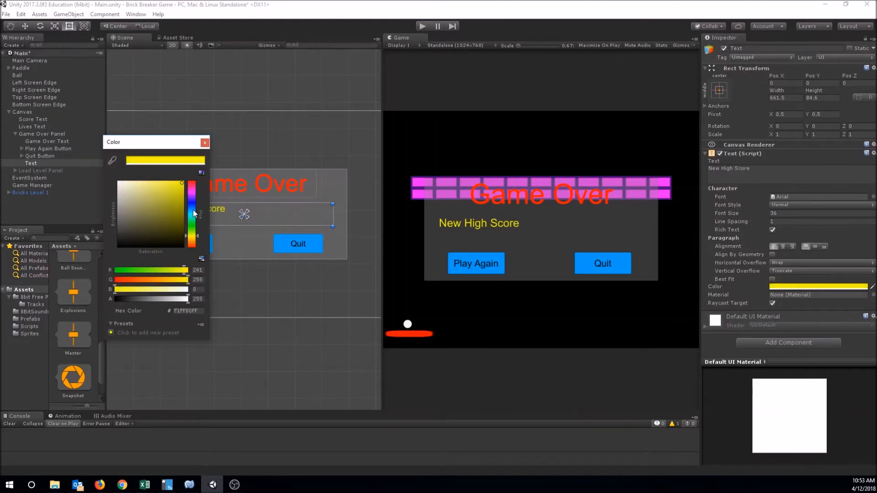
click(205, 142)
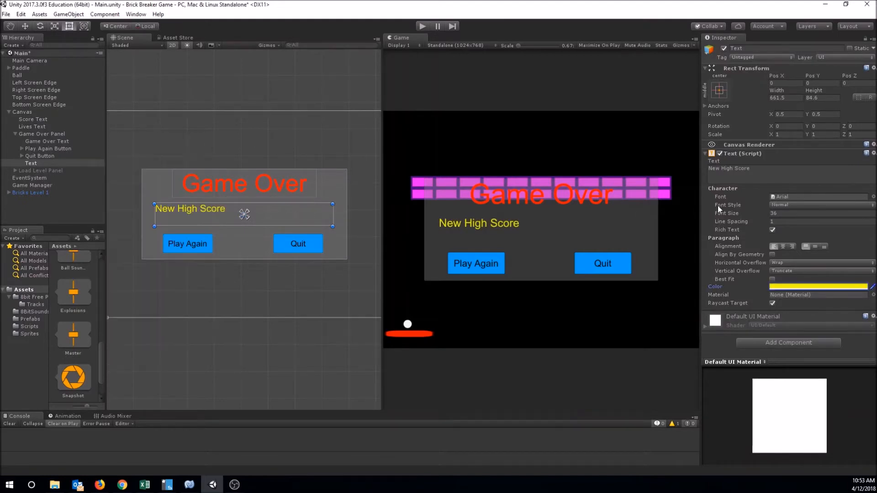
click(762, 171)
click(765, 169)
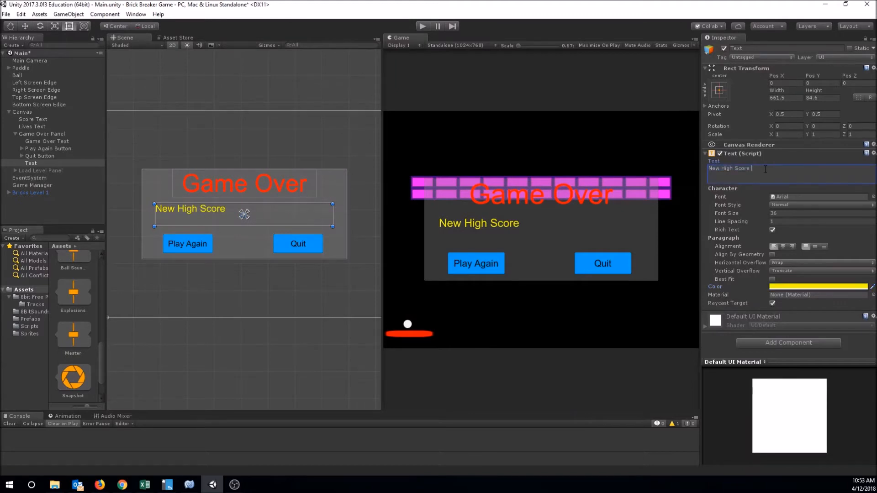
text(10000000000)
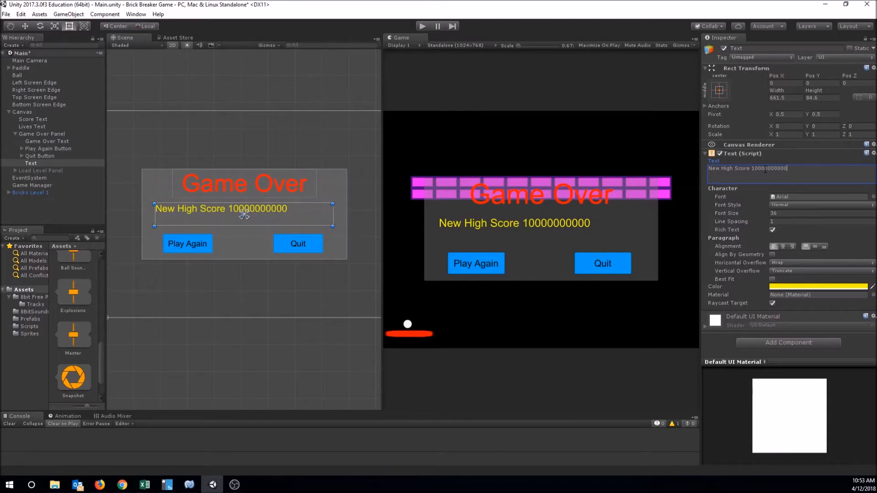
click(777, 213)
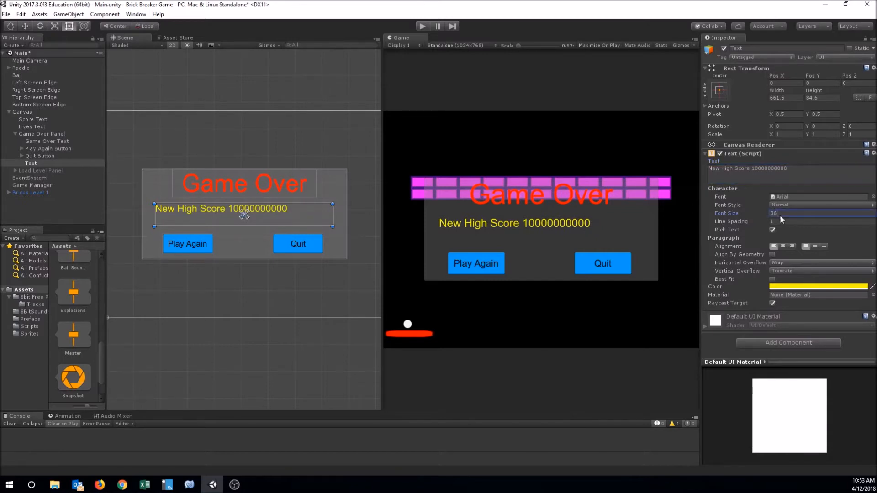
text(35)
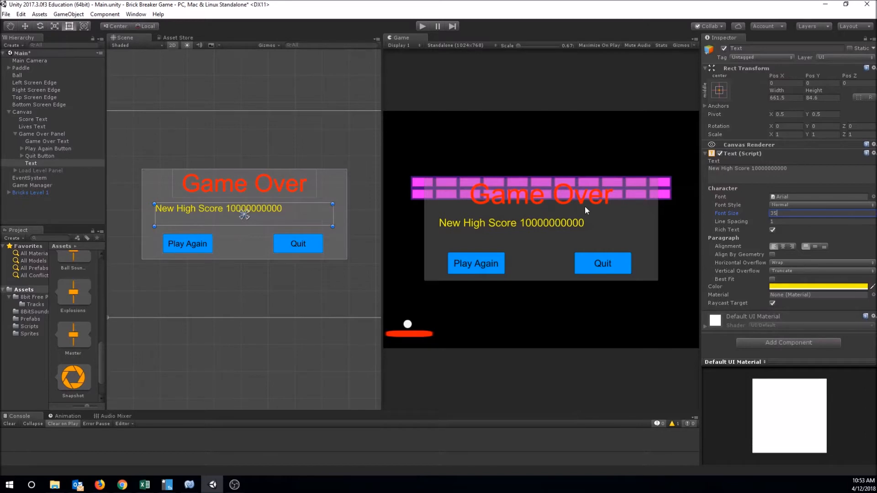
Center the text horizontally in its box and clear the sample content
click(782, 246)
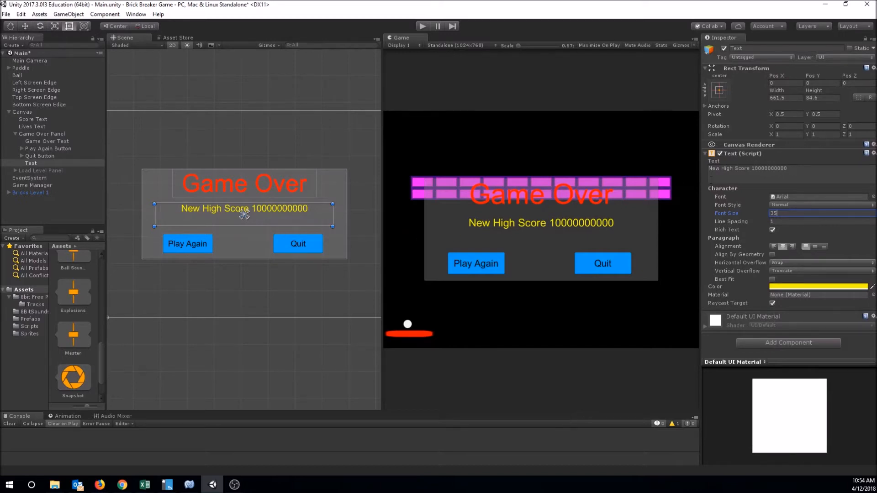
click(791, 167)
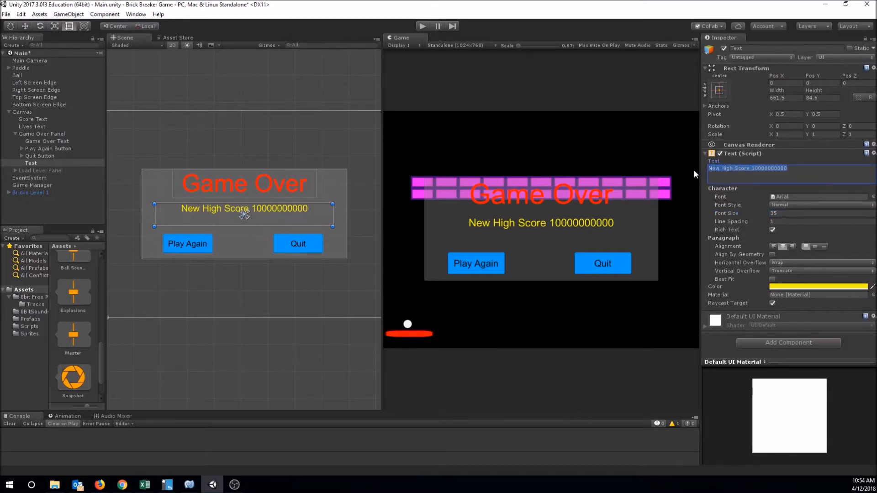
key(BackSpace)
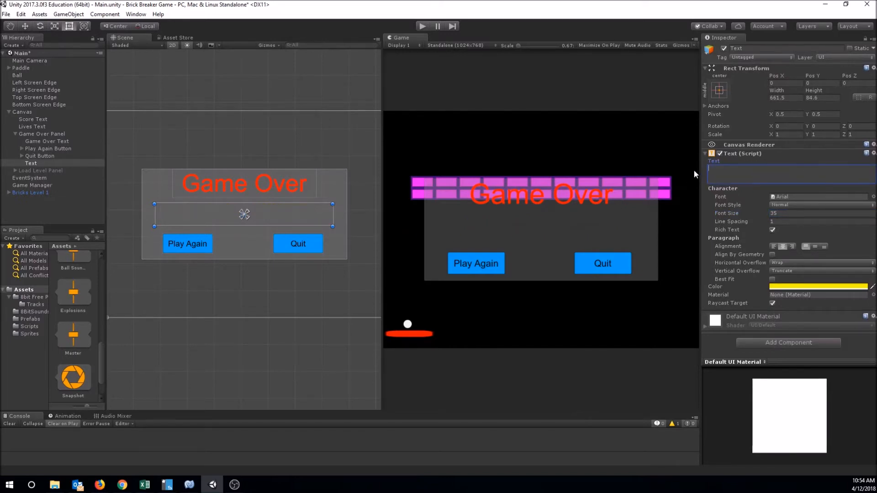
Rename the new Text object under the Game Over Panel as HighScore Text
click(32, 164)
click(28, 165)
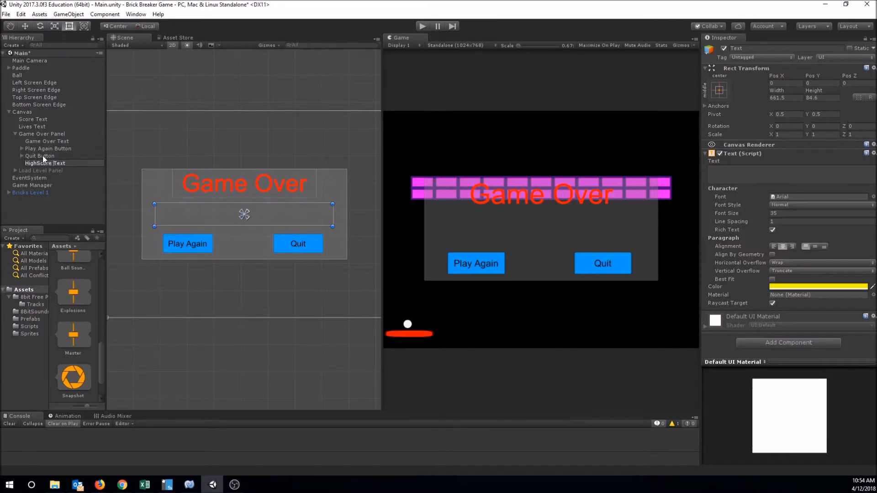
key(Return)
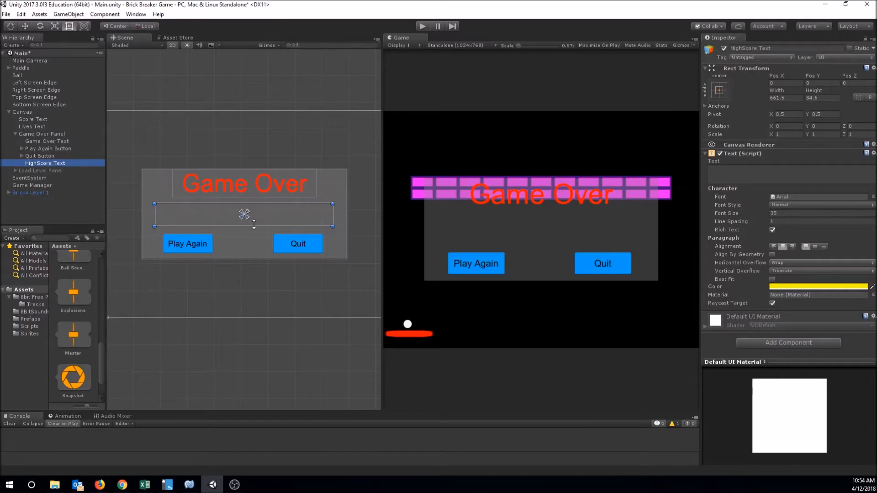
Switch to MonoDevelop and declare public Text highScoreText; below the scoreText field in the GameManager class
mouse_move(188, 486)
click(190, 485)
scroll(282, 69, up, 20)
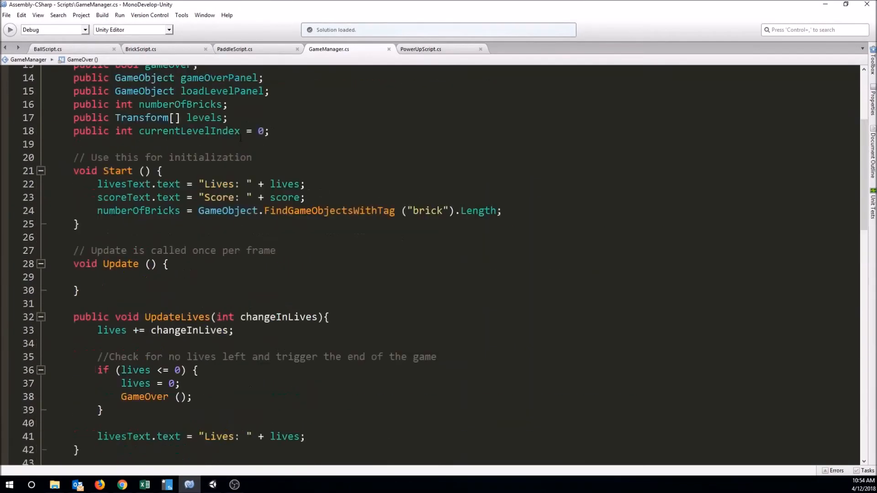
click(214, 219)
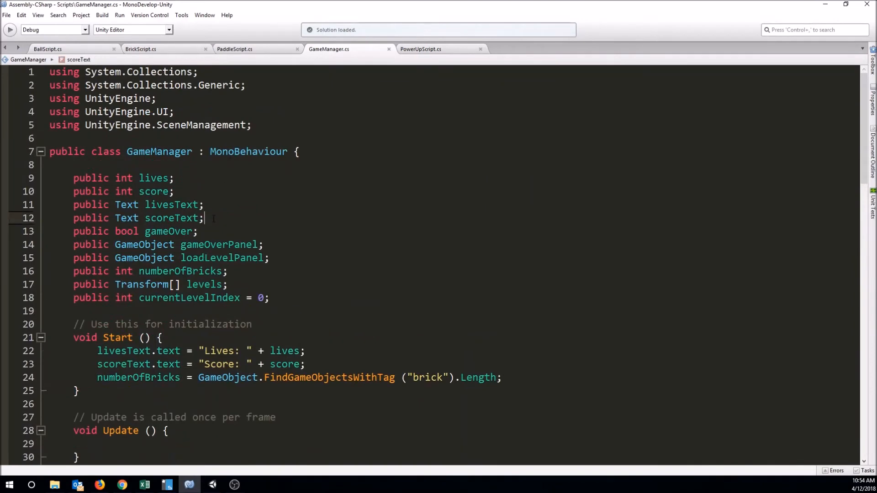
key(Return)
text(publ)
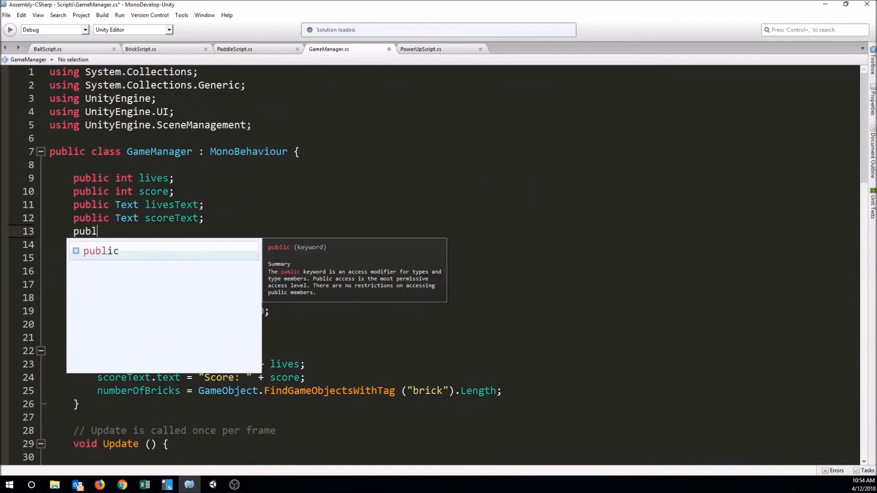
text(ic T)
text(highS)
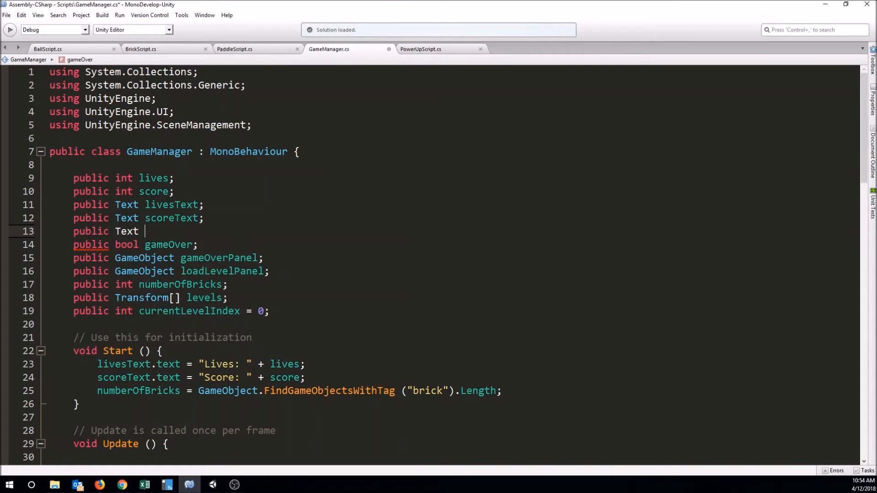
text(coreText;)
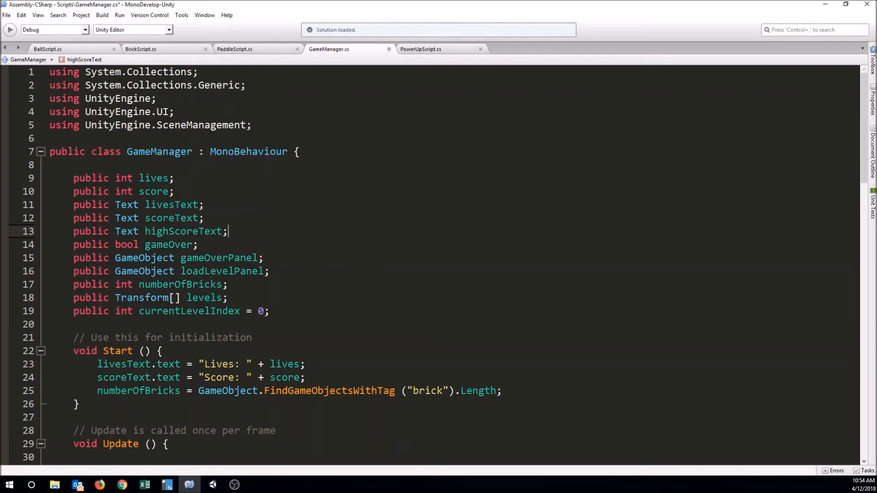
scroll(191, 296, down, 3)
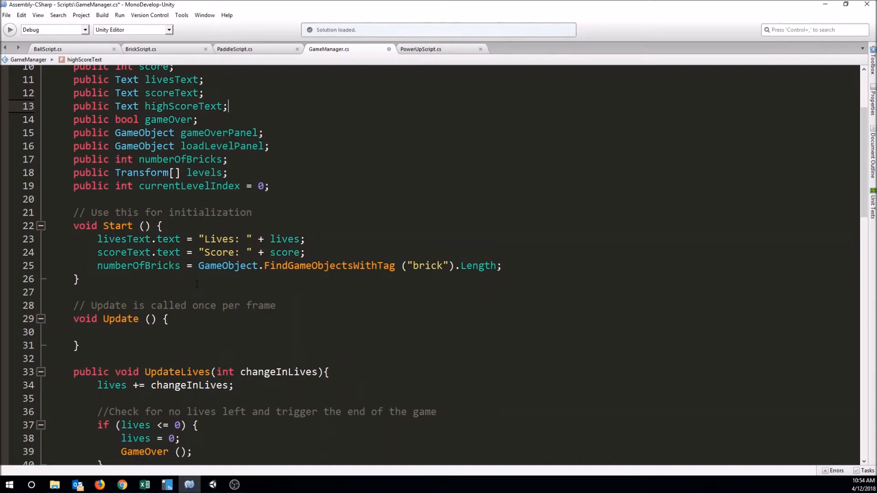
In GameOver's score > highScore block, add highScoreText.text = "New High Score! " + score; below the PlayerPrefs.SetInt line
scroll(173, 277, down, 6)
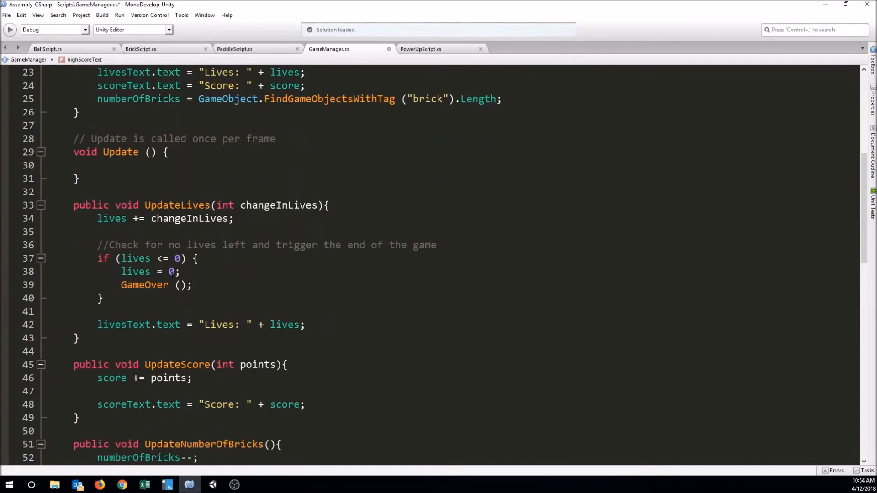
scroll(172, 278, down, 10)
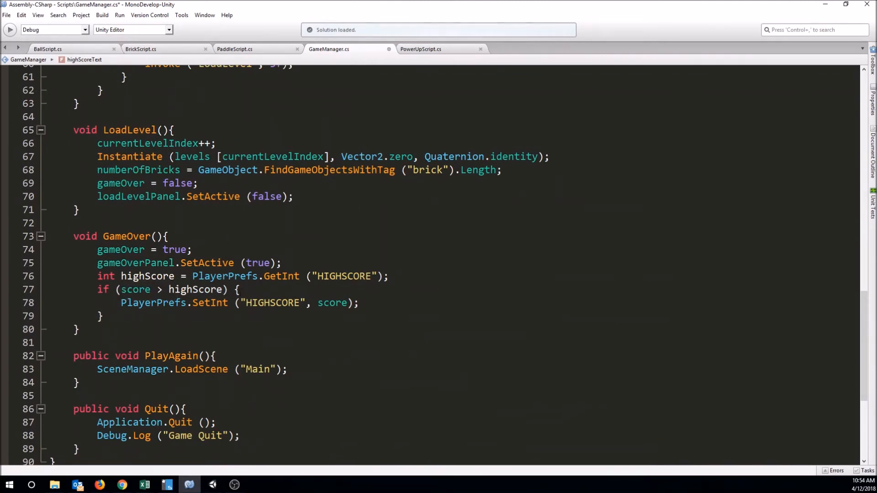
click(360, 303)
key(Return)
key(Return)
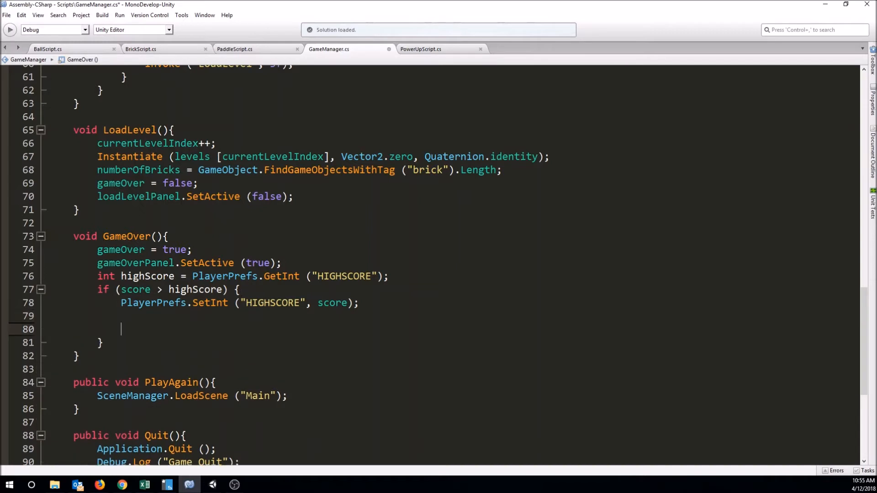
text(high)
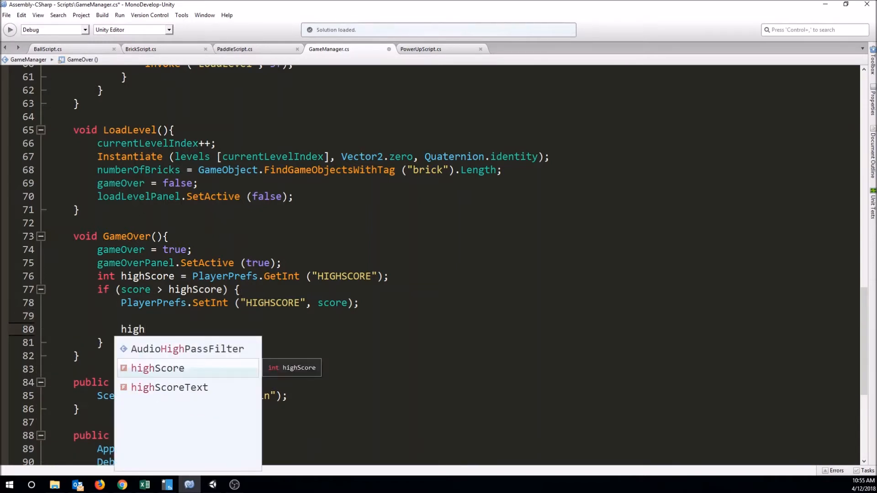
key(Down)
key(Return)
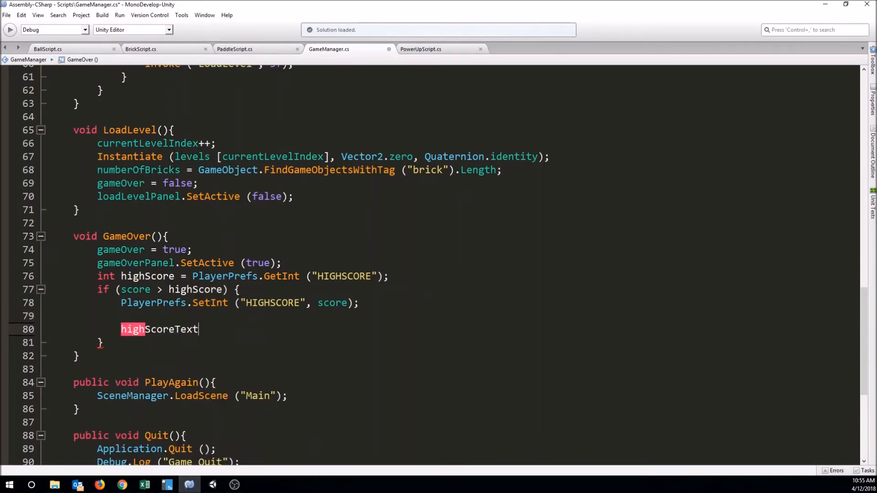
text(.text = )
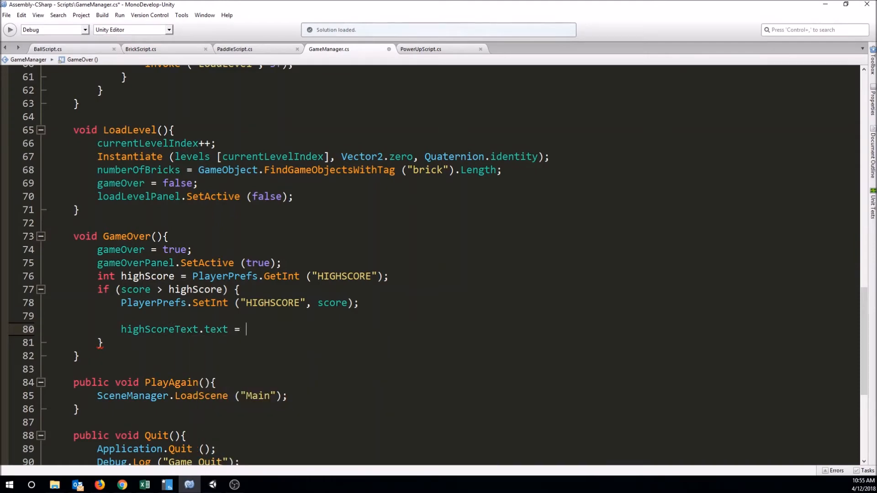
text("New High Score!  ")
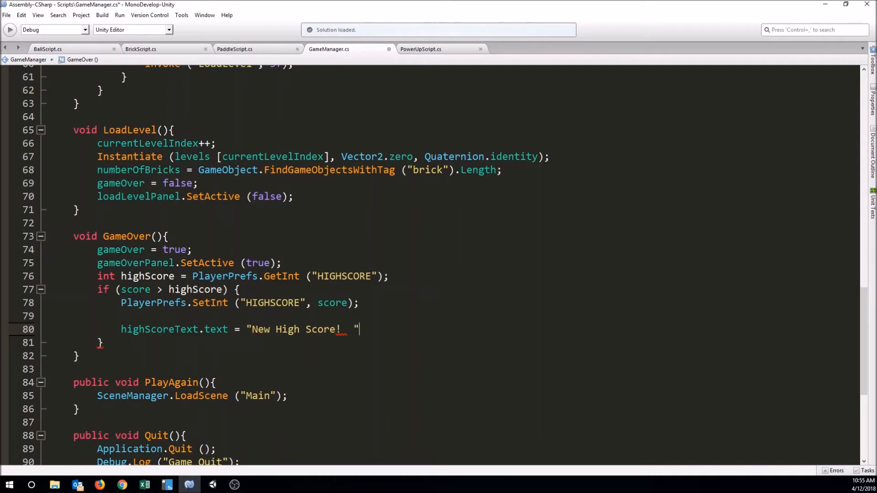
text( + score;)
Add an empty else block to the score > highScore check in GameOver
click(181, 289)
click(121, 343)
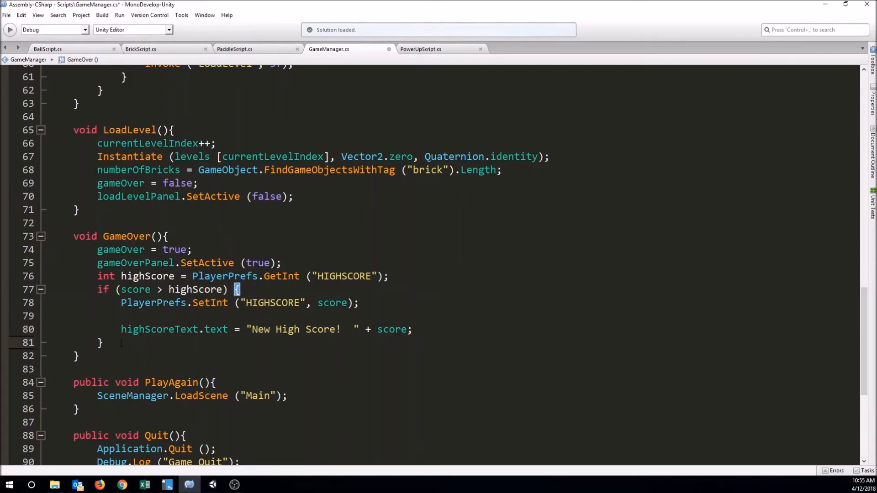
text(else {)
key(Return)
key(Return)
text(})
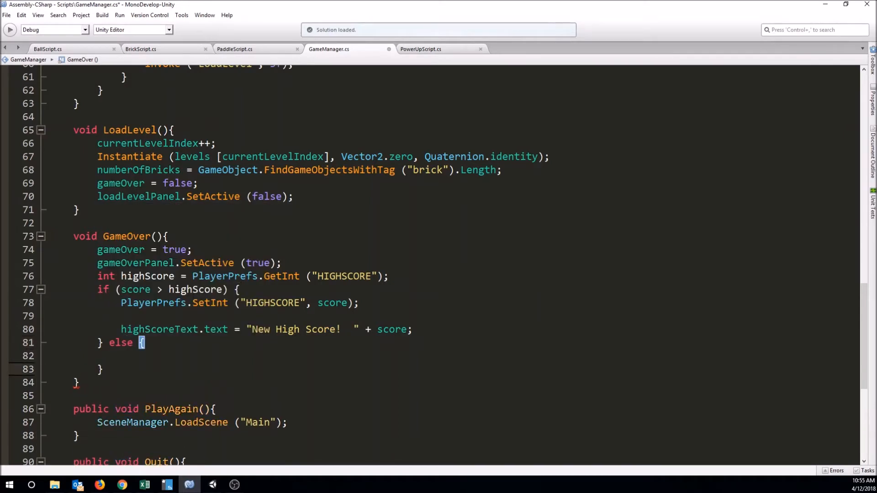
In the else block, write highScoreText.text = "High Score " + highScore;
click(141, 358)
text(high)
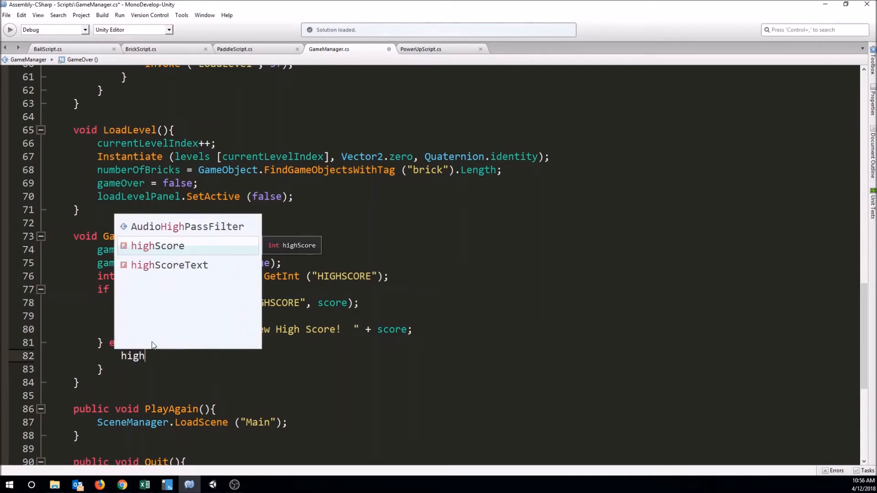
key(Down)
key(Return)
text(.)
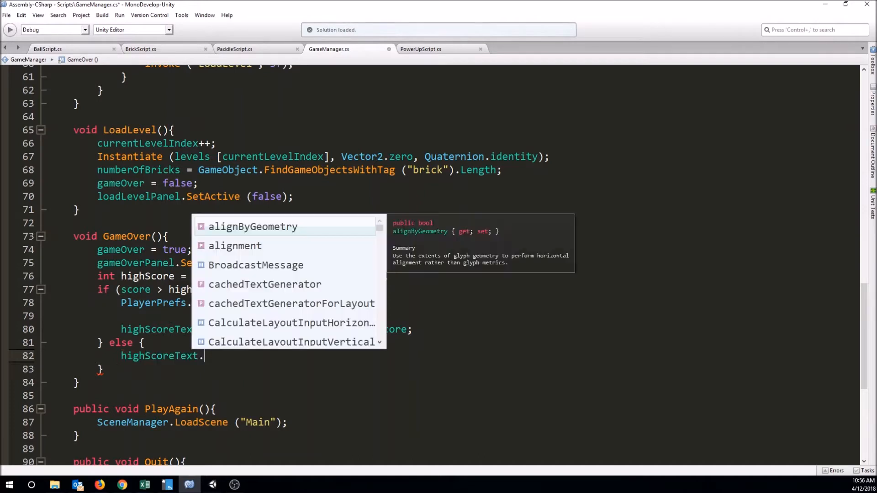
text(text = "High Score)
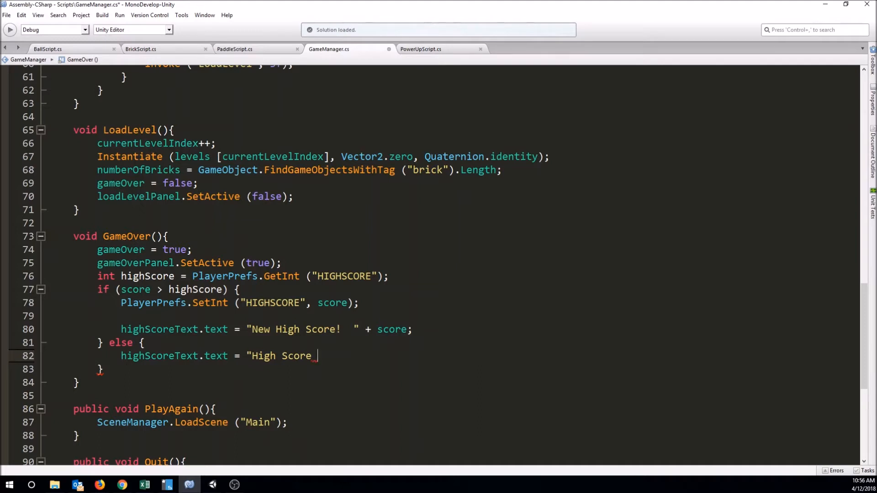
text( " + high)
key(Return)
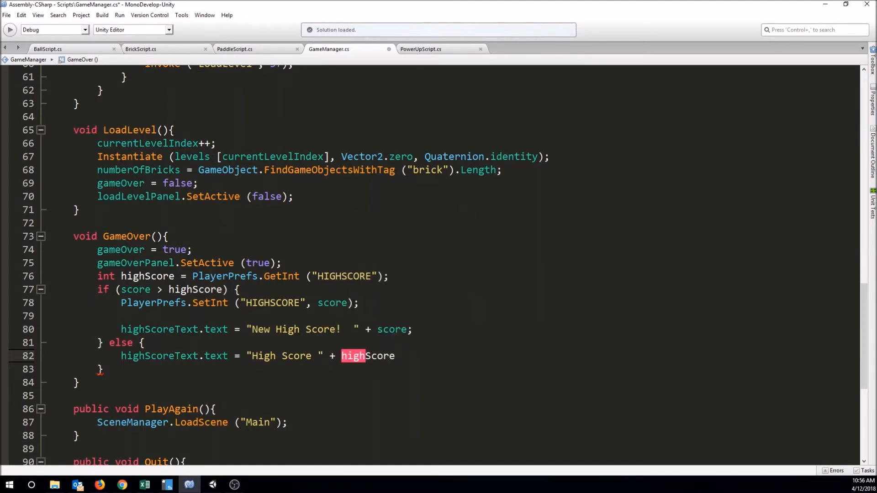
drag(122, 278, 175, 277)
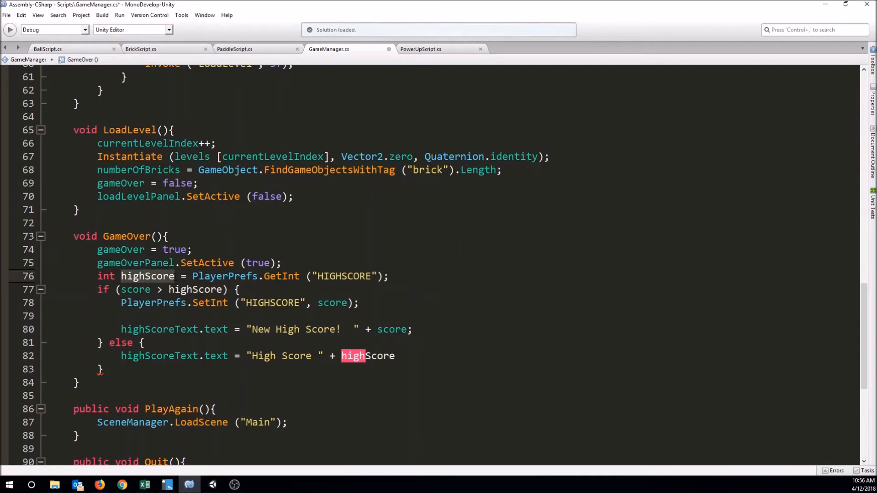
click(410, 355)
text(;)
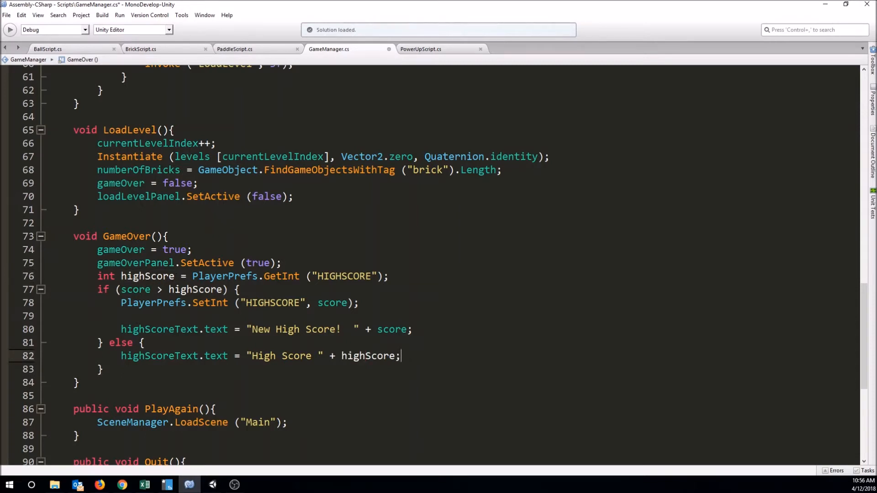
Extend the else block's text assignment with + "\n" + "Can you beat it?"; after highScore
key(BackSpace)
text(+ )
text("")
text(\)
text(n)
text( + )
text(")
text(Can you br)
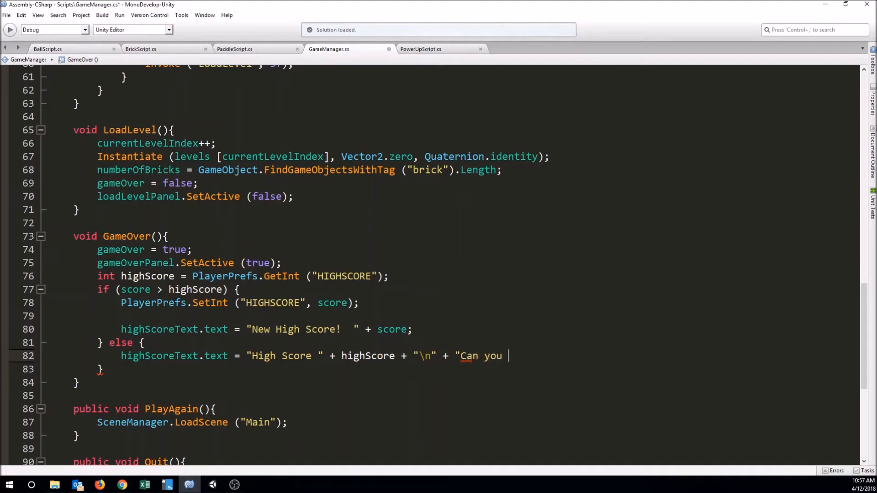
key(BackSpace)
text(eet)
key(BackSpace)
key(BackSpace)
text(at it?";)
Save the GameManager script and switch to Unity
drag(253, 329, 337, 330)
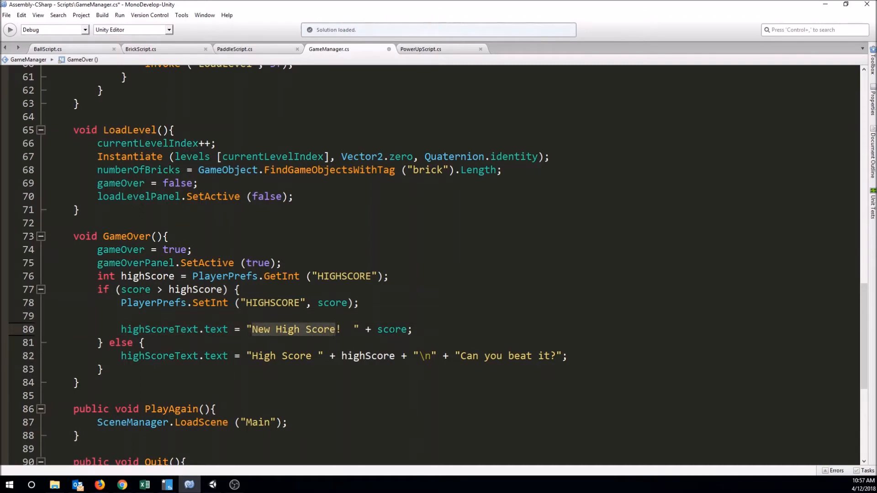
click(389, 329)
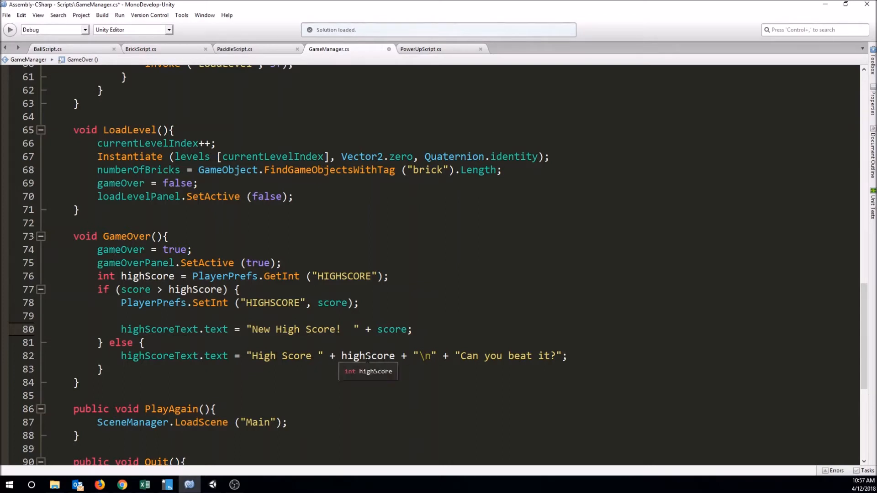
key(ctrl+s)
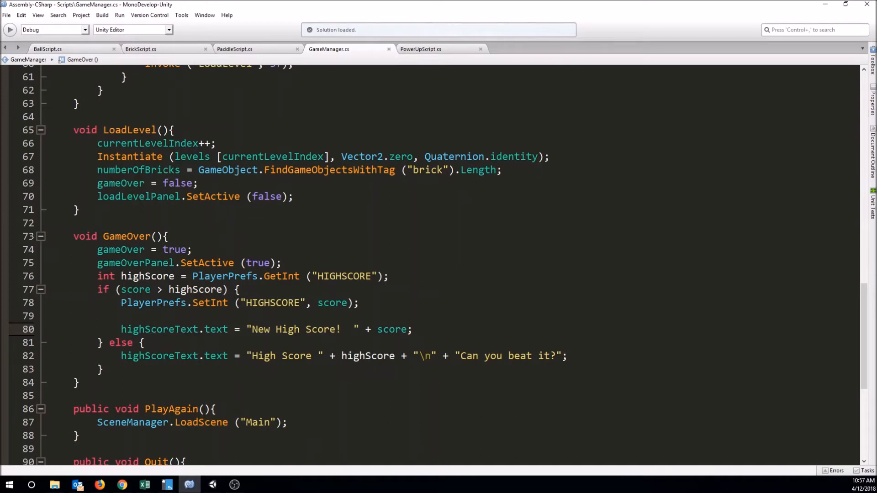
click(212, 484)
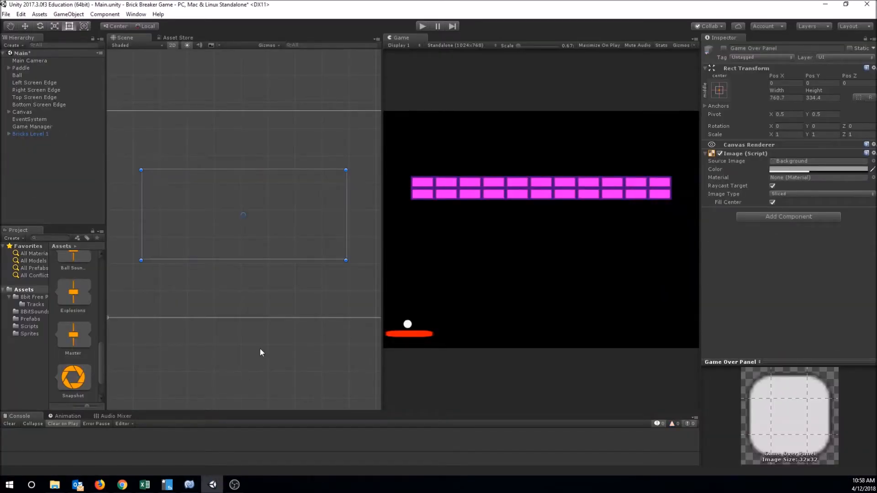
Assign the Game Over Panel's HighScore Text to the Game Manager's High Score Text field and collapse the Canvas hierarchy
click(31, 127)
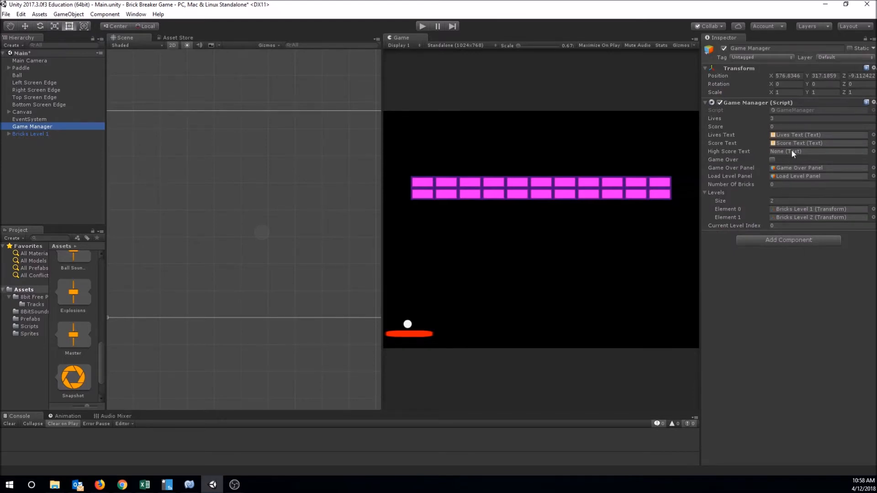
click(9, 112)
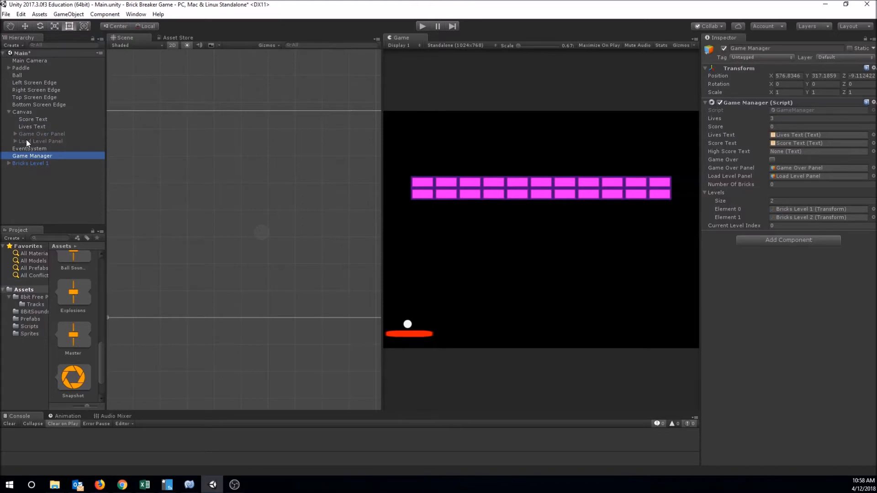
click(15, 134)
drag(38, 163, 798, 154)
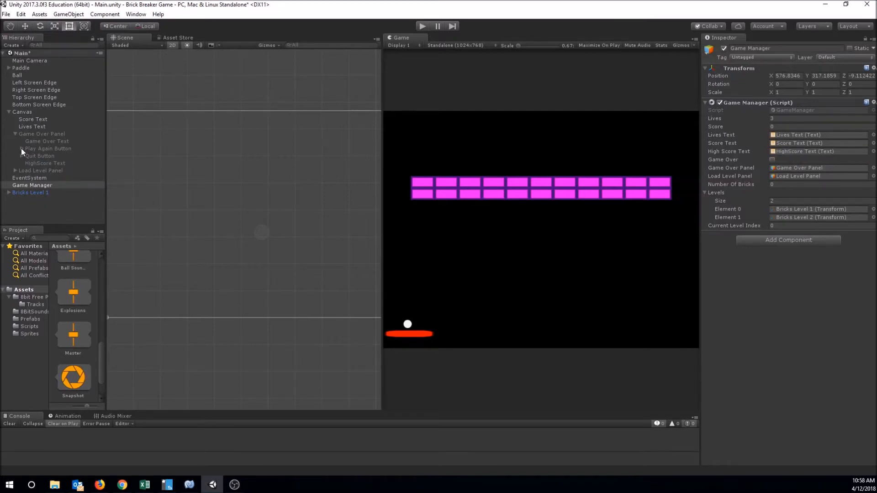
click(15, 134)
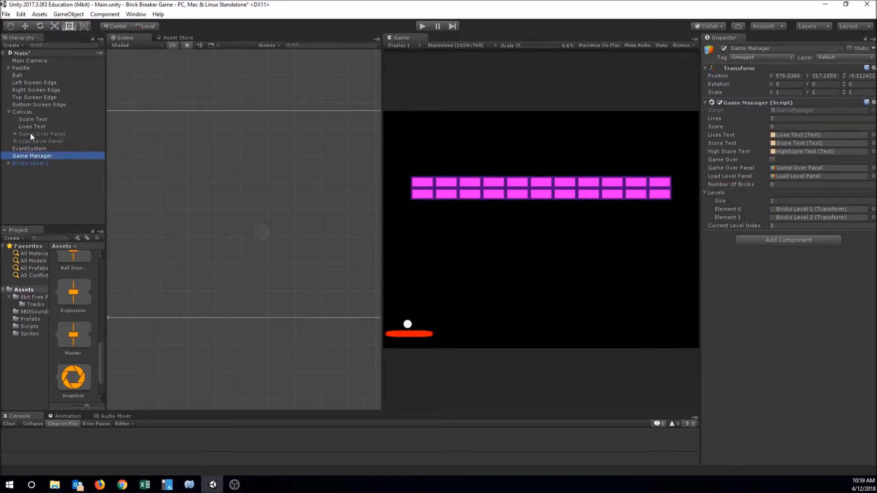
click(9, 112)
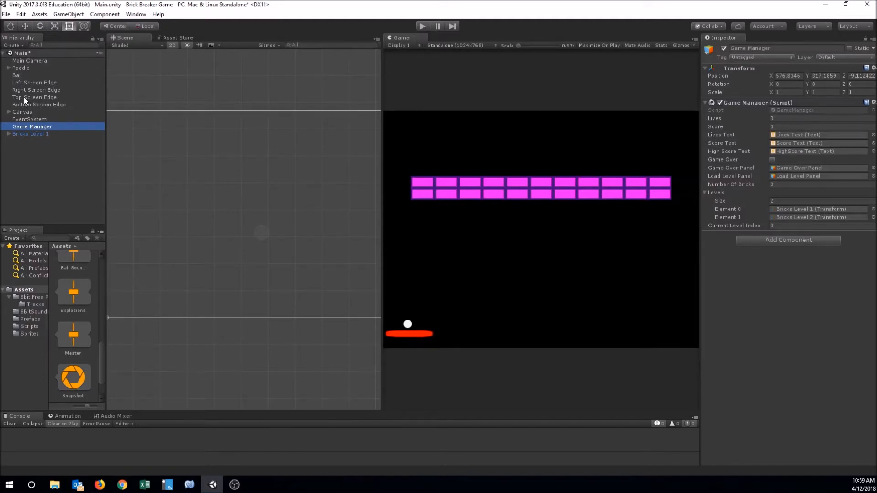
Set the Game Manager's Lives to 1 and play the game until Game Over to test the high score text
click(783, 118)
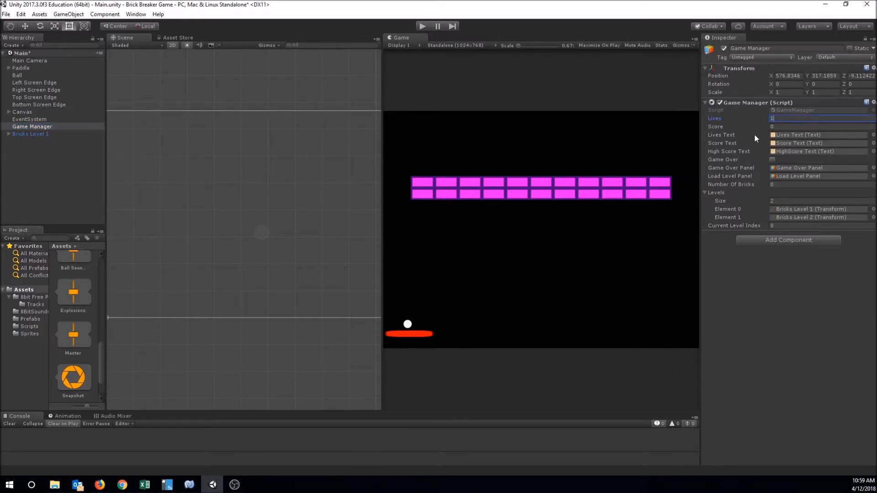
text(1)
click(425, 29)
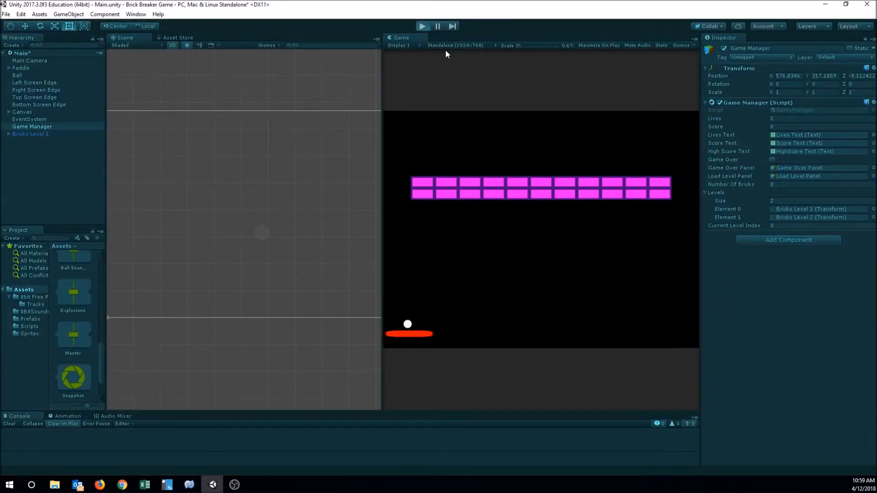
key(Right)
key(Left)
key(Right)
key(Left)
key(space)
key(Right)
key(Right)
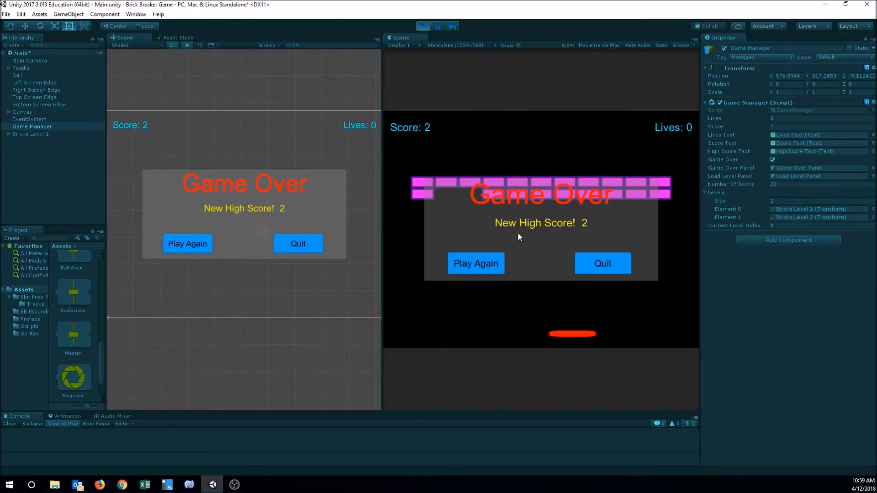
Play a second round until Game Over, breaking more bricks to check that the high score text updates
click(476, 262)
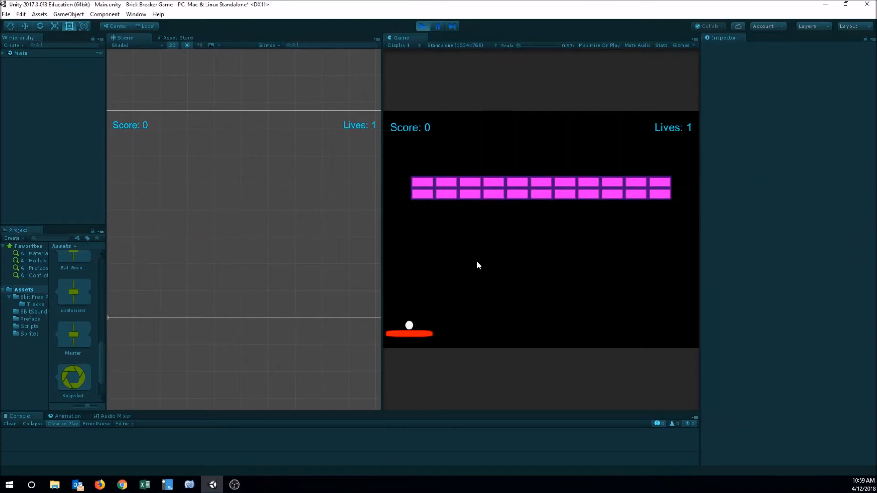
key(Right)
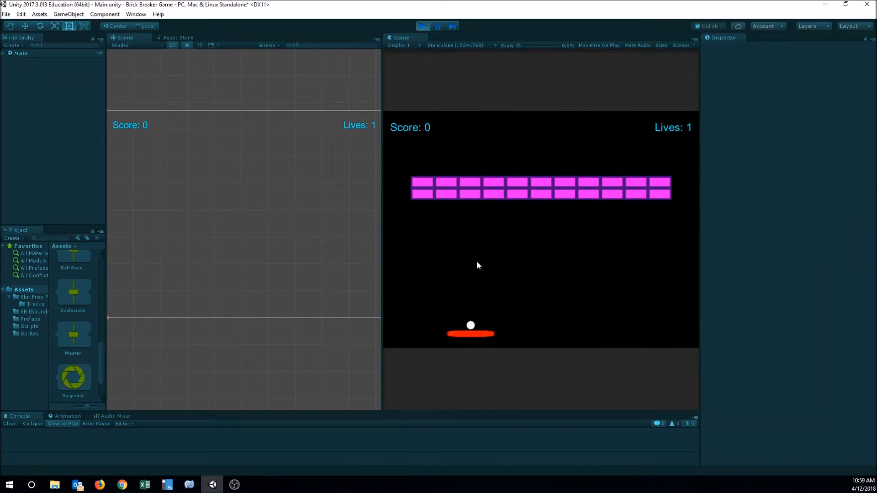
key(space)
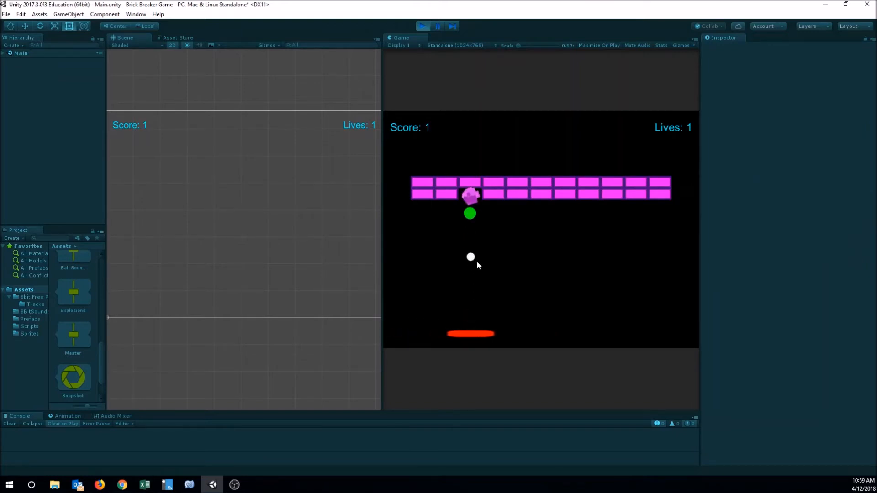
key(Right)
key(Right)
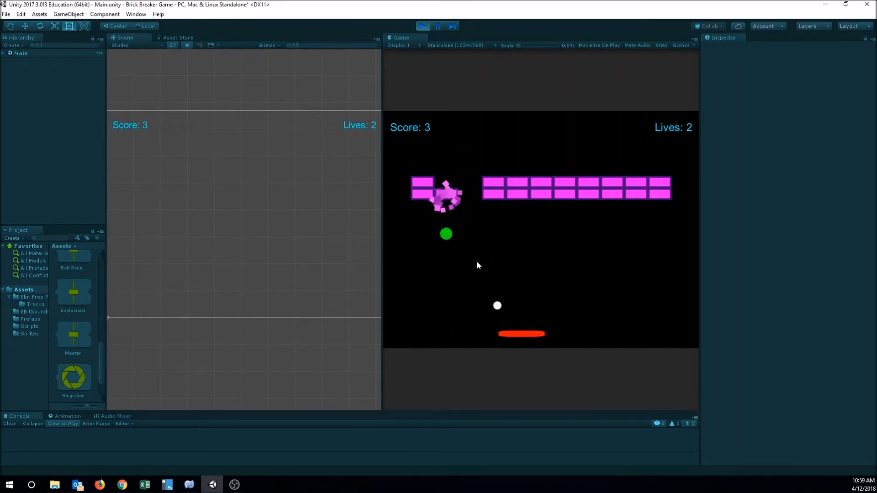
key(Right)
key(Left)
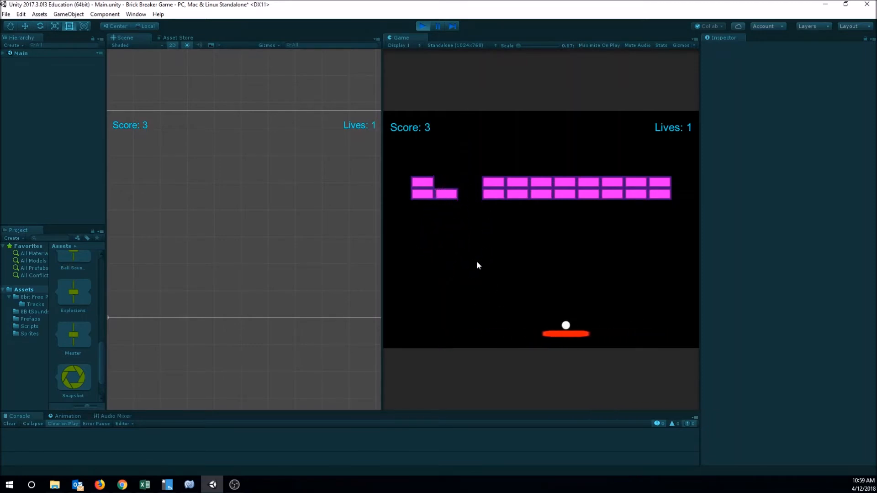
key(Left)
key(Right)
key(Left)
key(space)
key(Right)
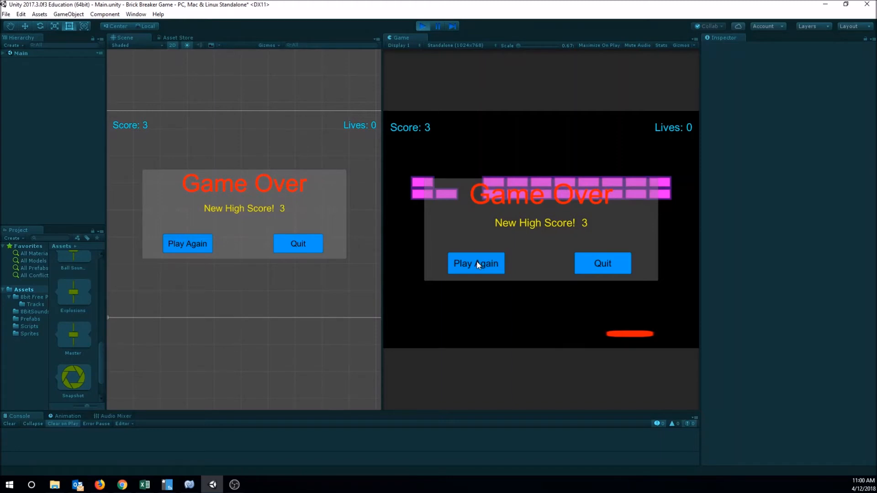
Play another round until Game Over without beating the saved high score to test the alternate text, and exit play mode
click(477, 263)
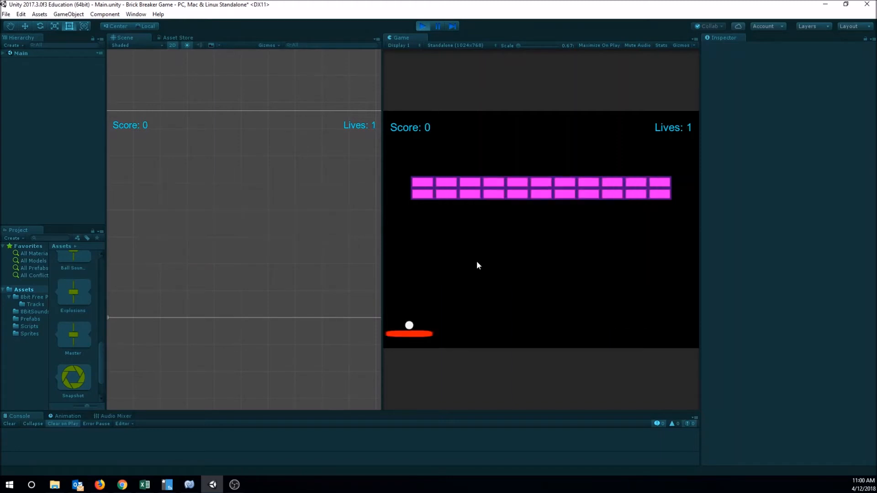
key(Right)
key(Left)
key(space)
key(Right)
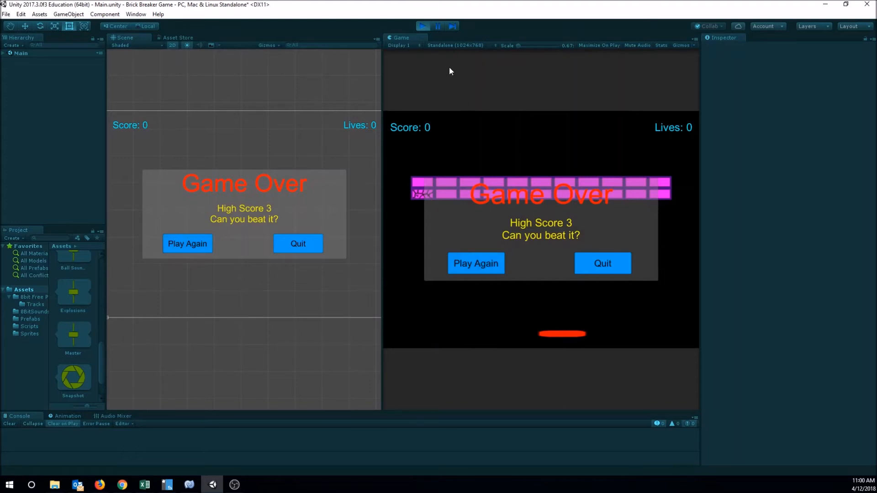
click(422, 26)
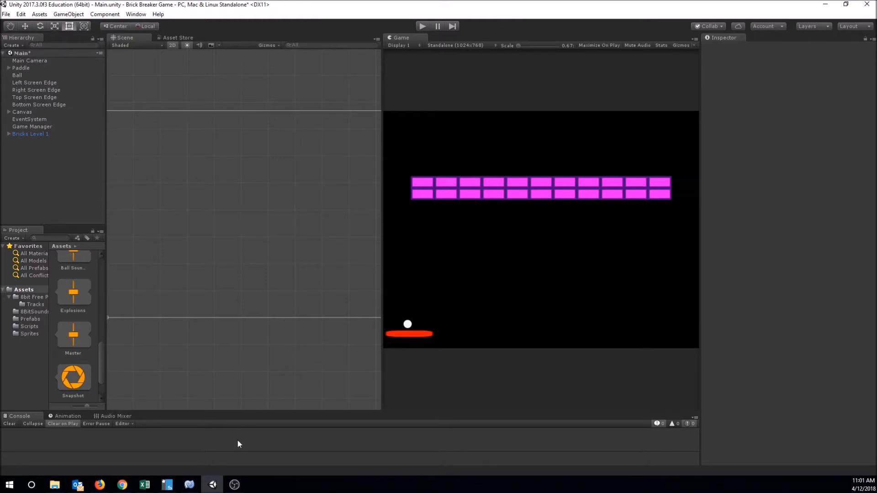
Switch to MonoDevelop to review the PlayerPrefs.SetInt line in the GameOver function, and return to Unity
click(191, 485)
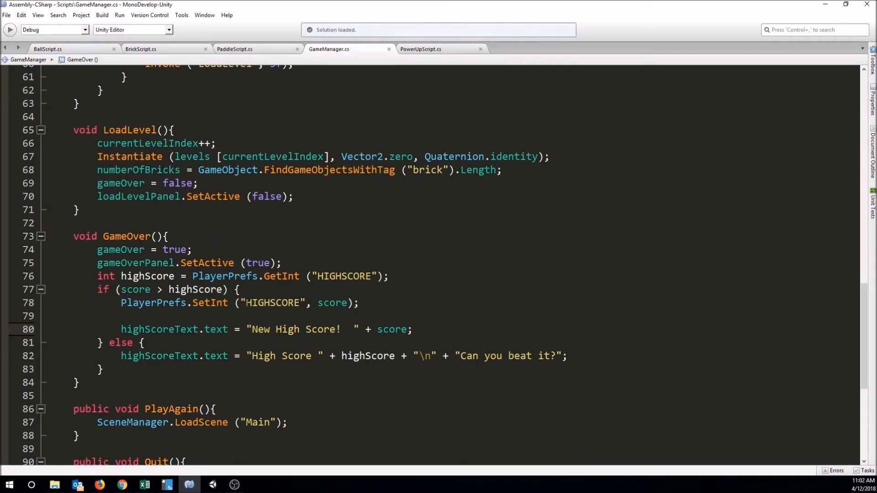
drag(198, 303, 359, 303)
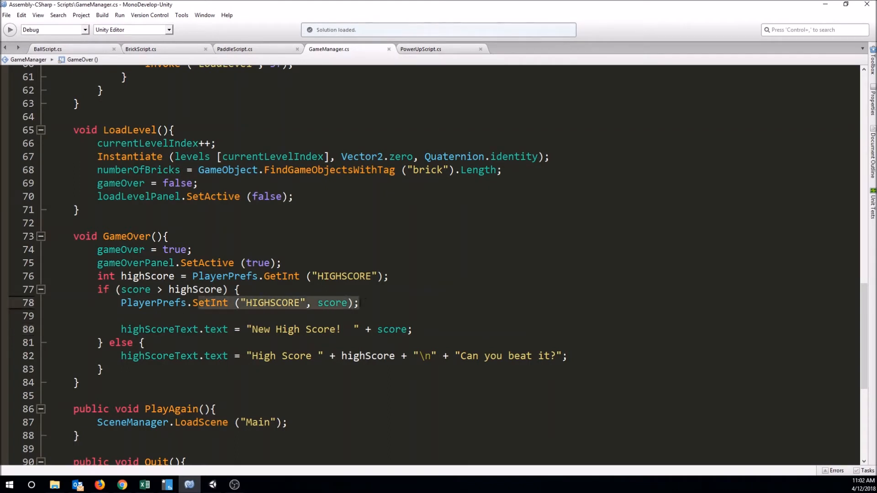
click(366, 303)
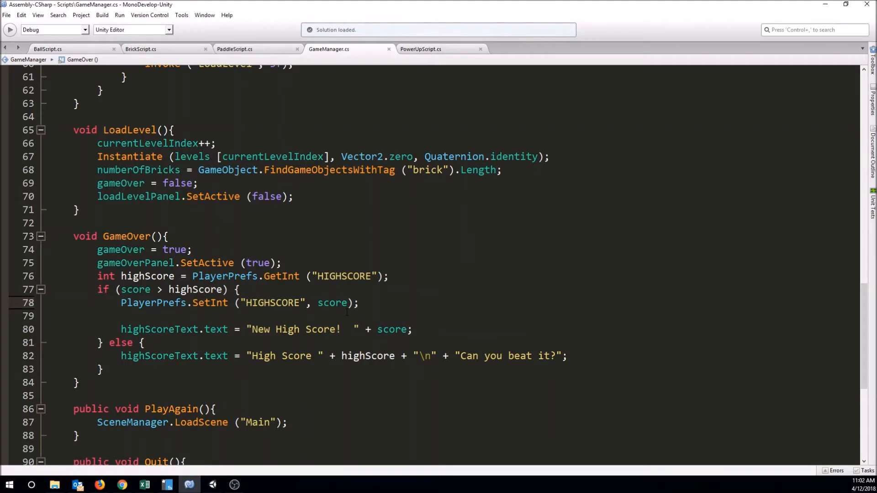
mouse_move(213, 487)
click(213, 484)
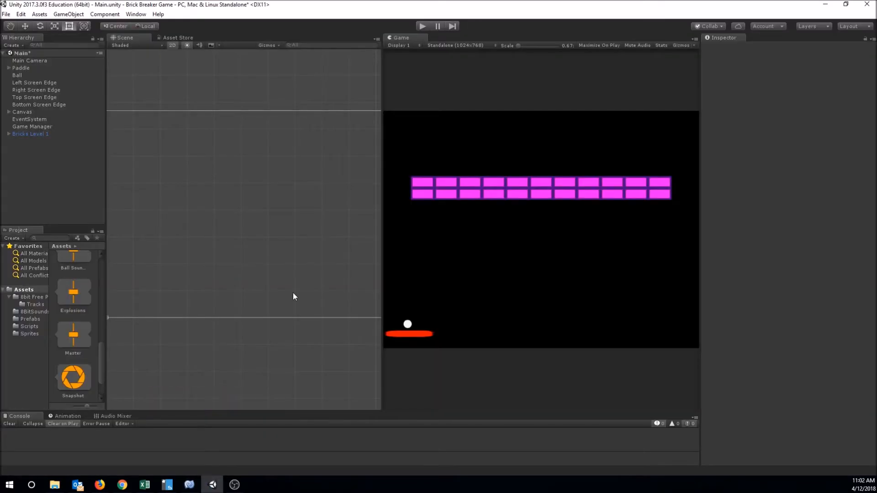
Expand the Canvas and its Game Over Panel in the hierarchy and activate the panel
click(10, 112)
click(15, 133)
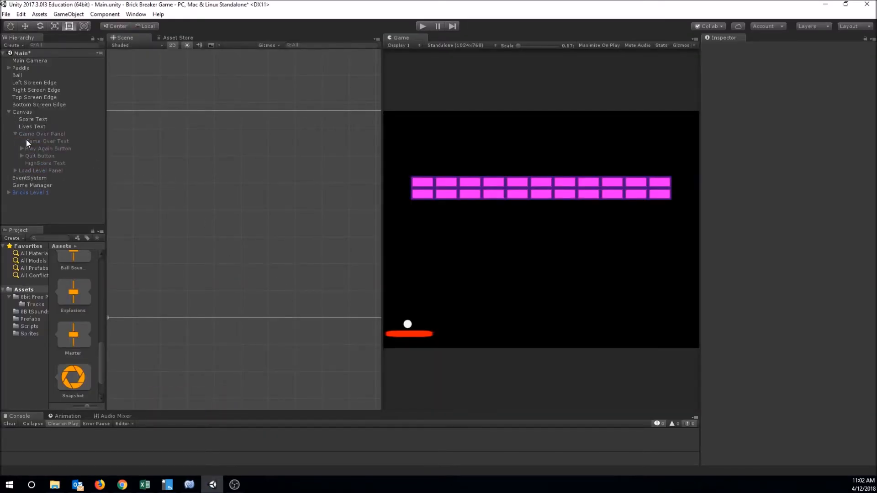
click(40, 134)
click(723, 48)
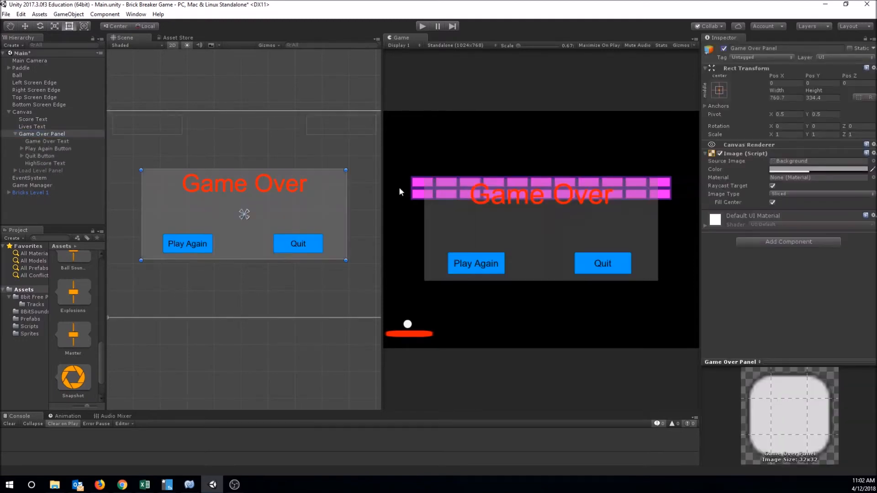
Enlarge the Game Over Panel to a height of about 474 and set its Pos Y to 0
click(42, 163)
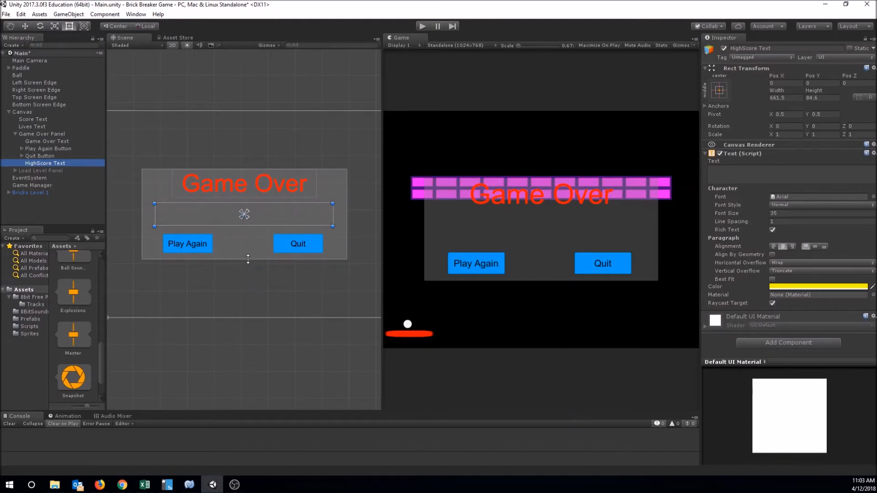
click(46, 134)
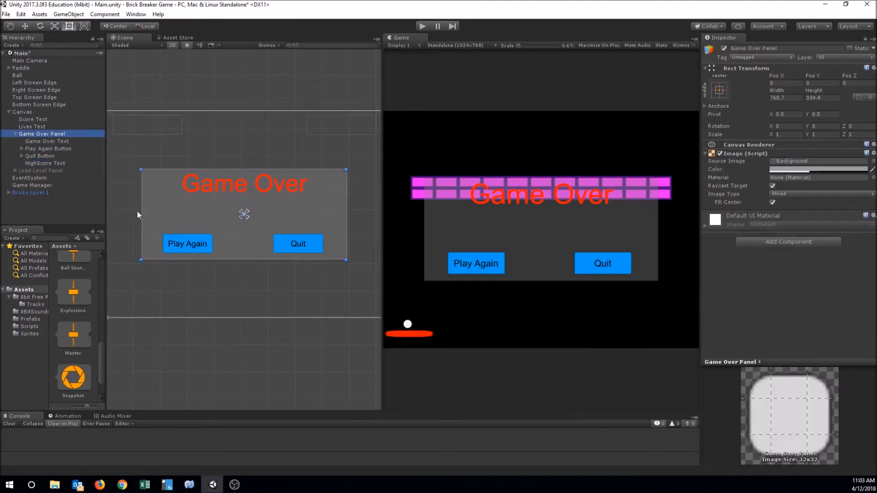
drag(238, 261, 238, 298)
click(822, 83)
text(0)
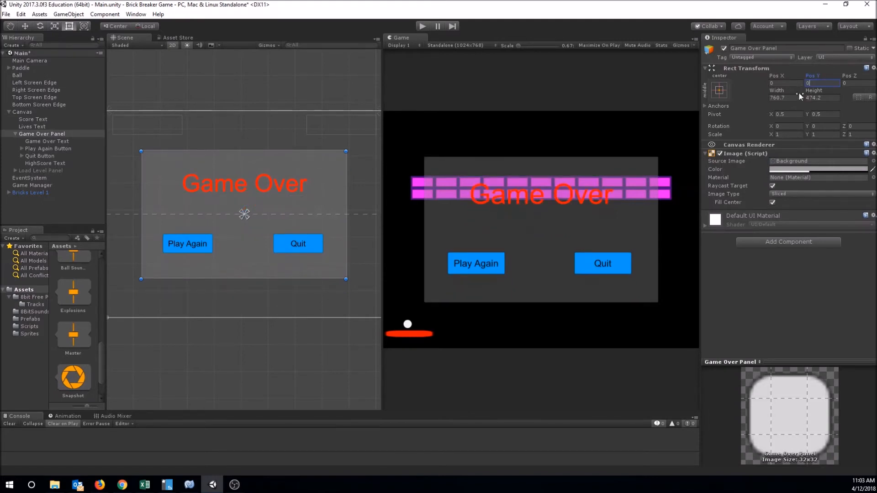
Rearrange the panel's contents: raise Game Over Text to about Y 164 and HighScore Text to about Y 42, and lower both buttons to about Y -181
drag(224, 186, 263, 174)
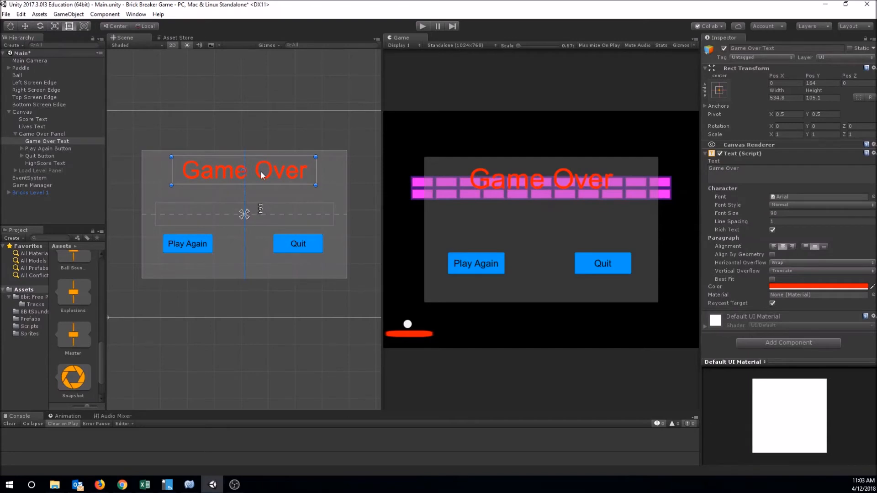
click(298, 246)
drag(315, 249, 322, 265)
drag(190, 244, 187, 269)
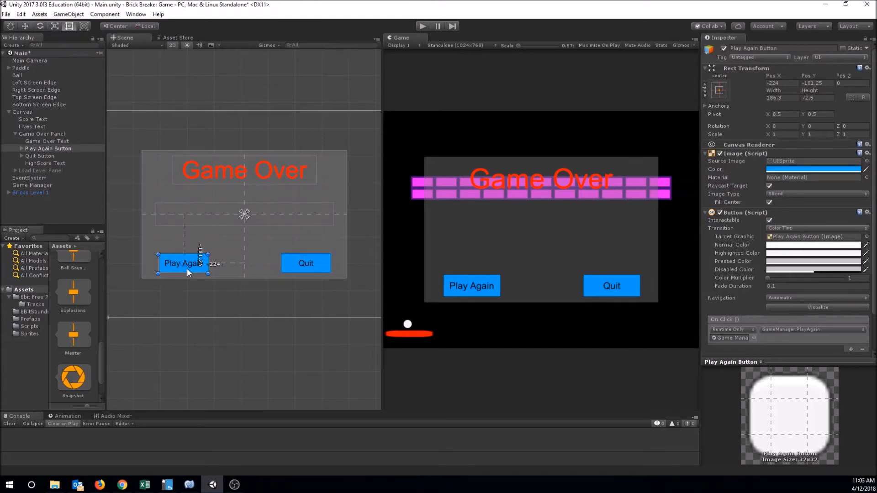
click(218, 222)
drag(224, 221, 226, 209)
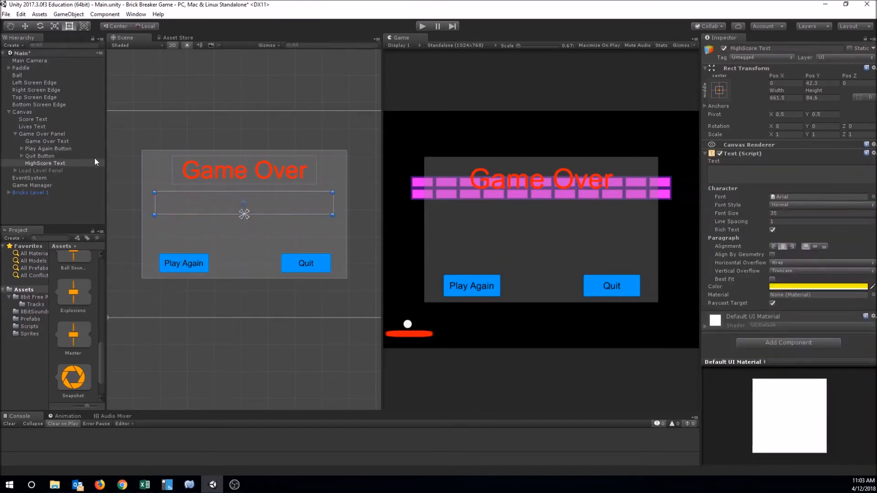
Set the HighScore Text's content to "New High Score!" with "Enter your name below." on a second line
click(724, 173)
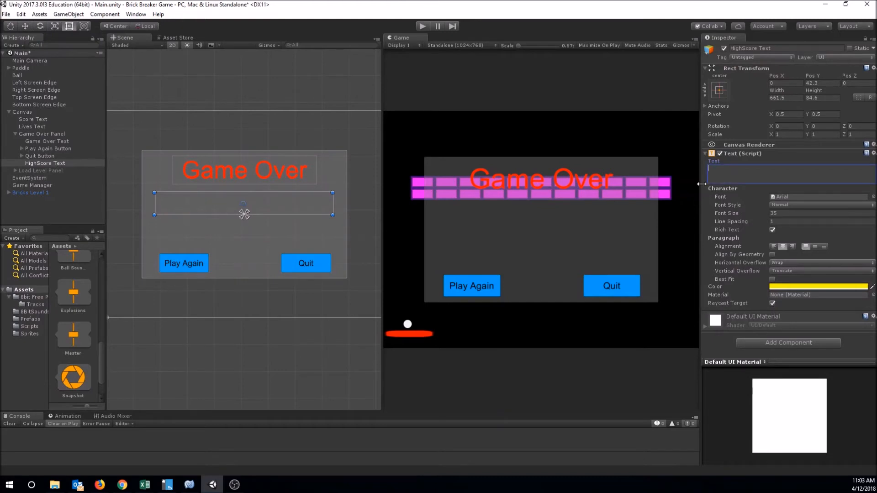
text(New High S)
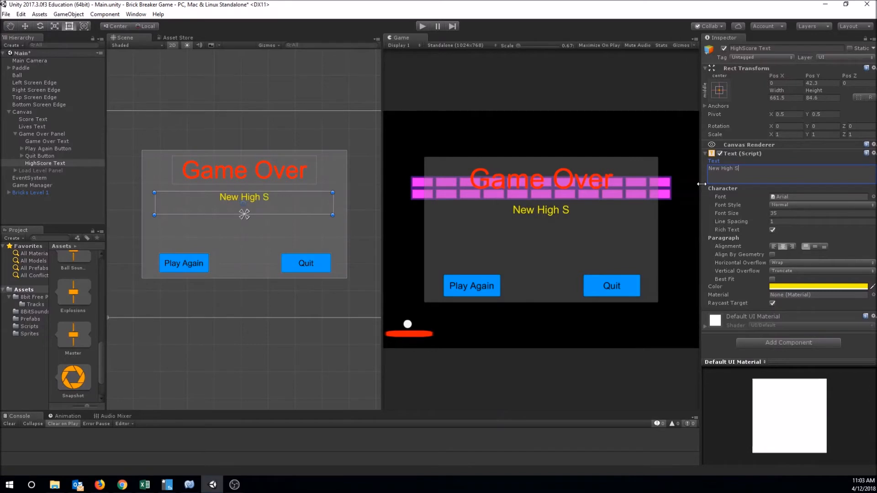
text(core!)
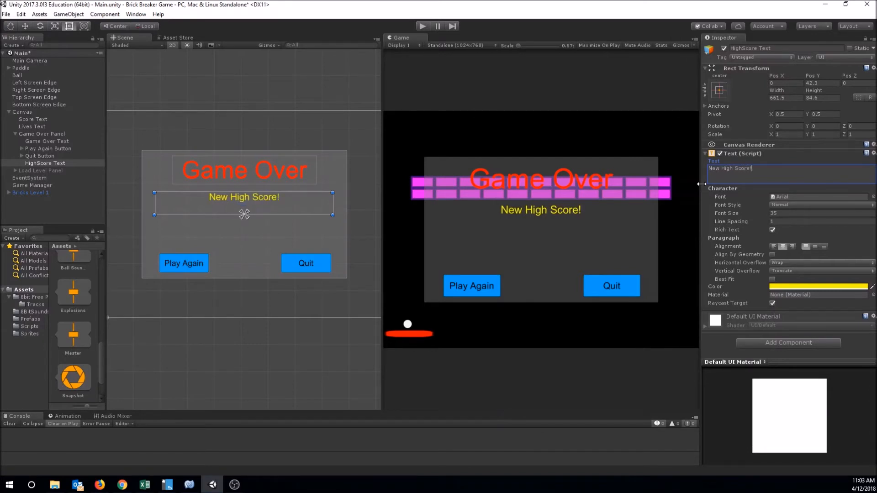
key(Return)
text(Enter your)
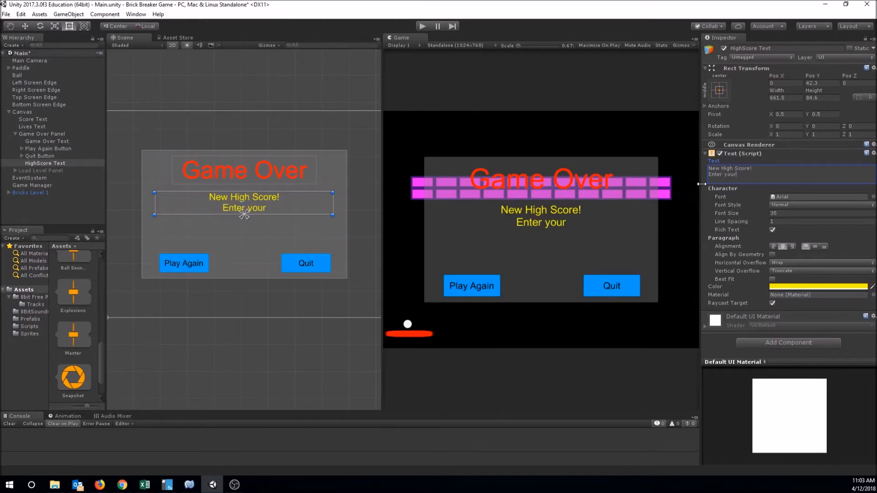
text( name be)
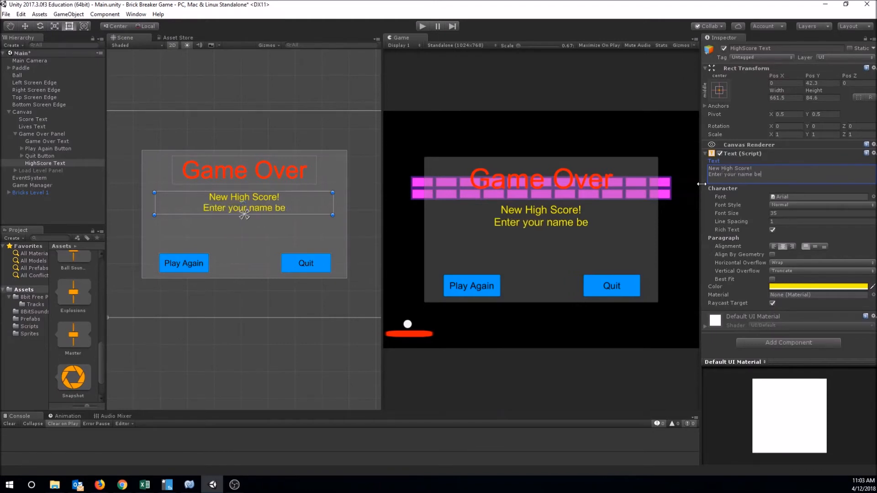
text(low.)
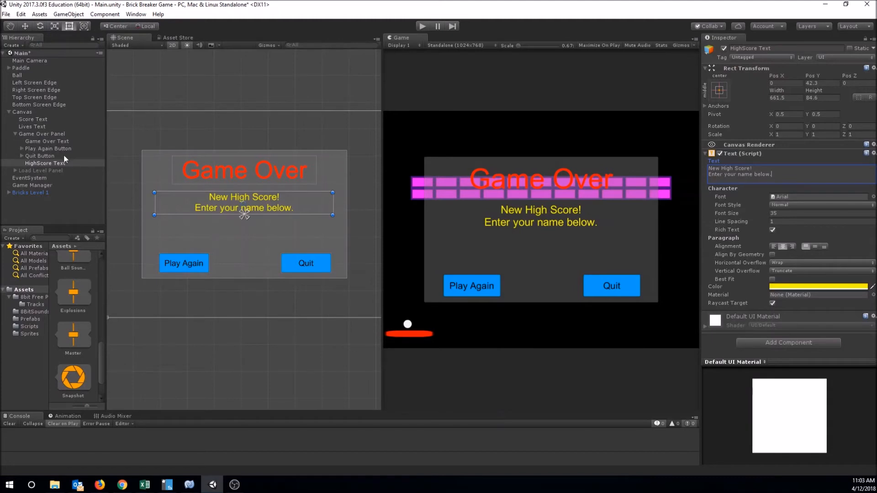
Add a UI Input Field as a child of the Game Over Panel
click(45, 134)
right_click(45, 134)
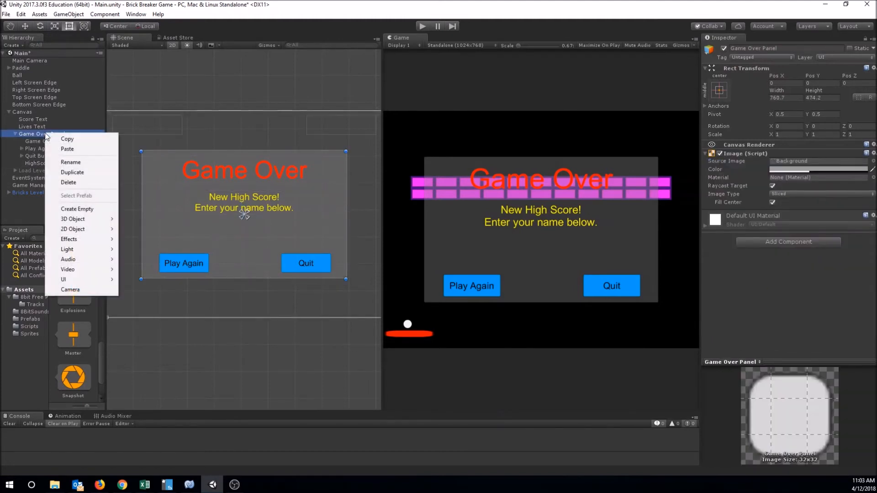
mouse_move(97, 279)
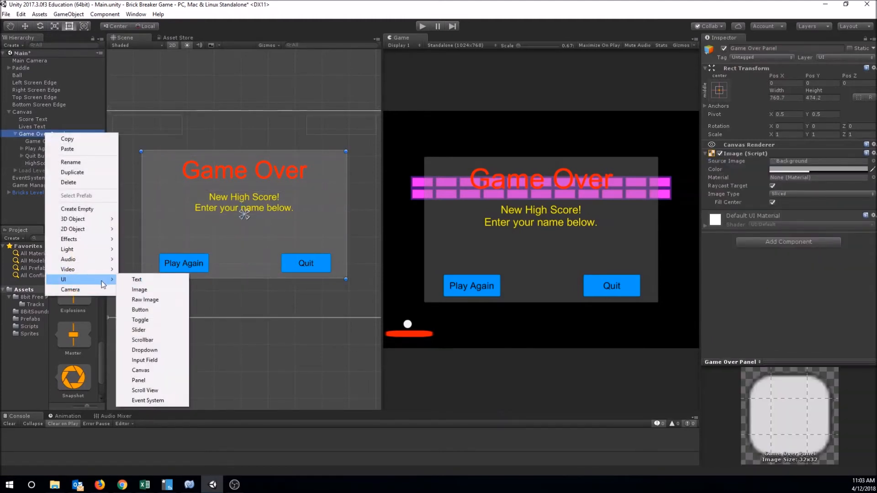
click(155, 361)
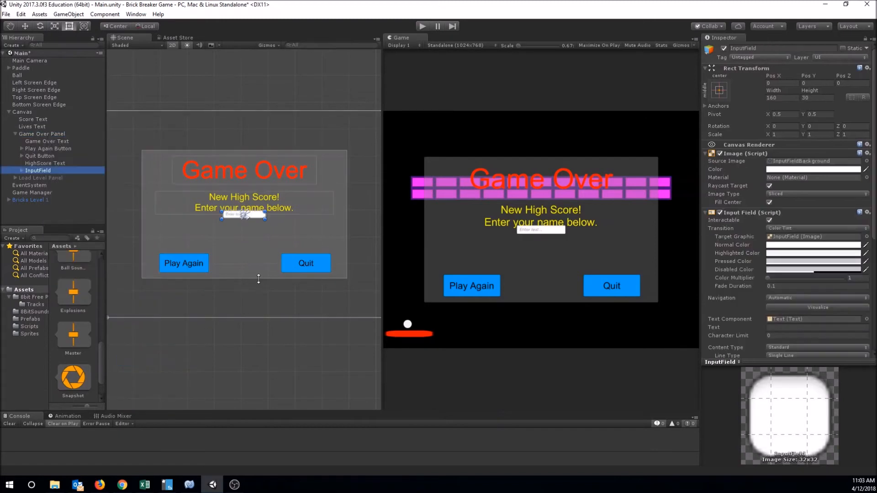
Move the input field below the high score text, enlarge it to about 312 by 78, and set its Pos X to 0
drag(252, 215, 251, 229)
drag(273, 234, 284, 242)
drag(222, 243, 199, 244)
click(790, 83)
text(0)
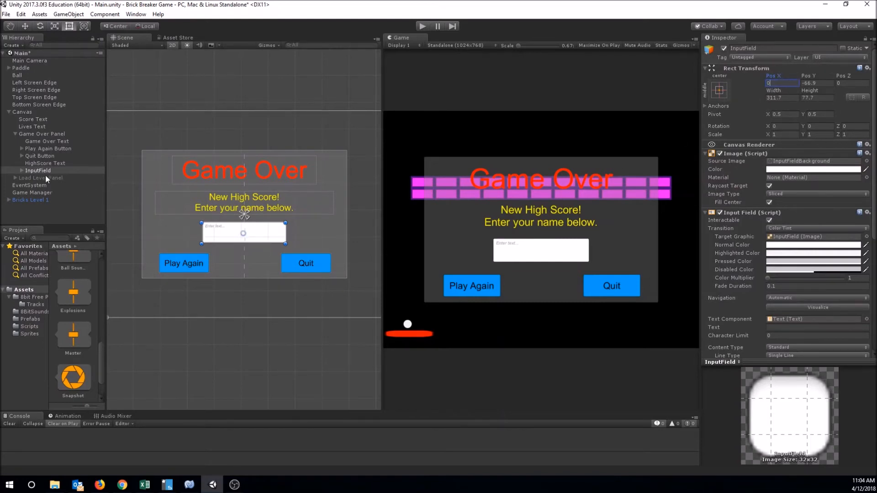
Set the text of the input field's Placeholder to "Enter Your Name"
click(21, 170)
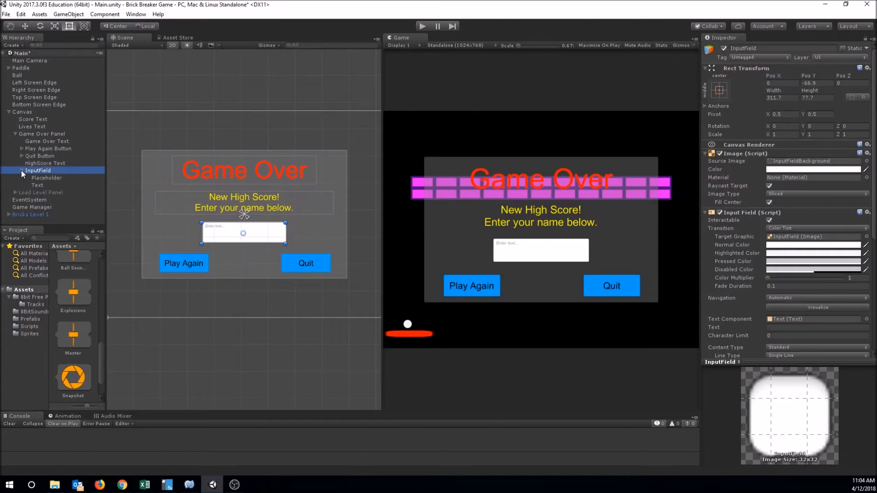
click(51, 177)
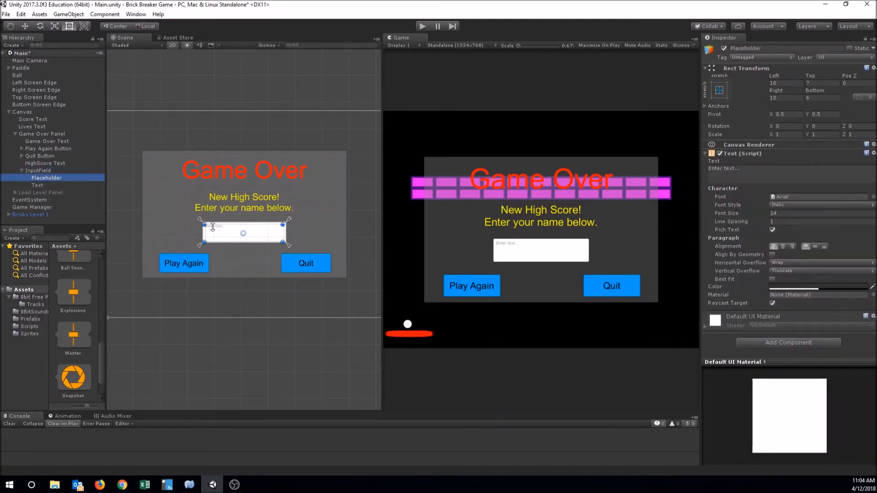
scroll(214, 233, up, 5)
scroll(214, 235, up, 3)
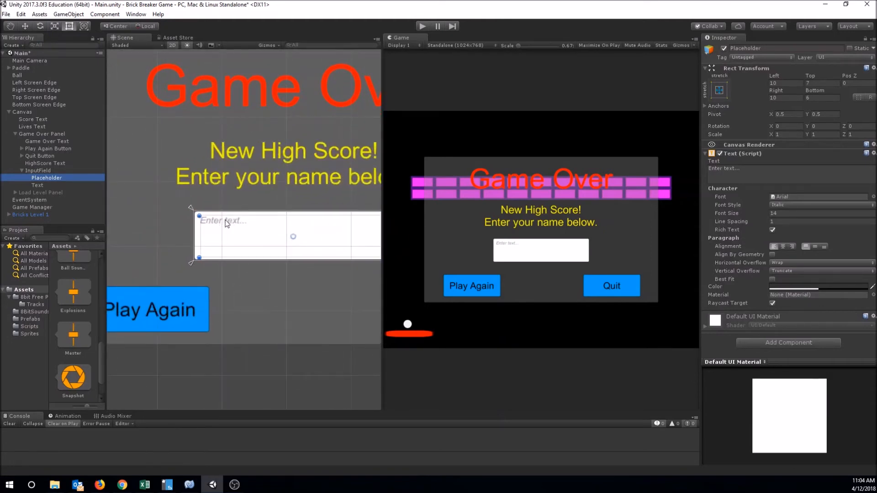
click(764, 169)
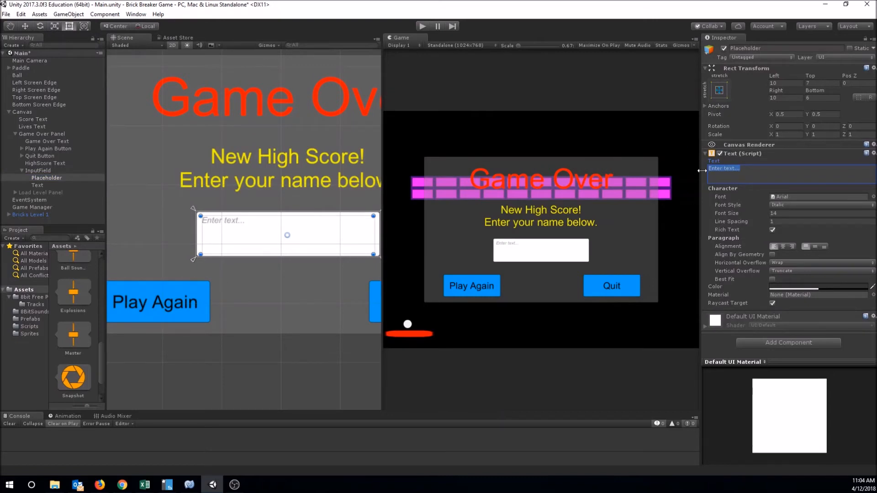
text(Enter Your Name)
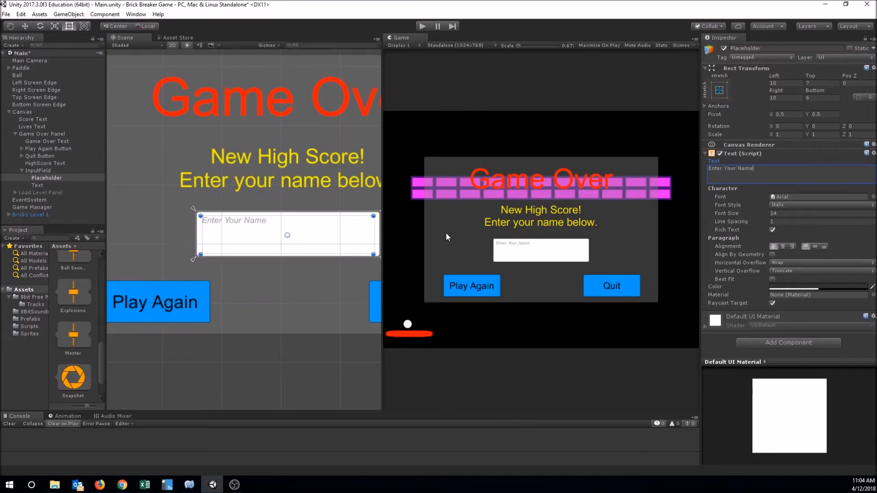
Increase the Placeholder's font size to 37 and center its text horizontally and vertically
drag(749, 213, 760, 214)
click(783, 246)
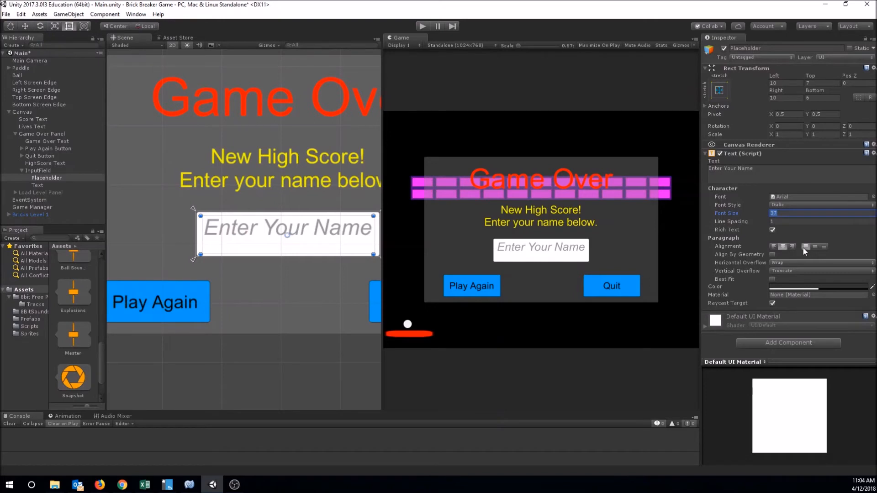
click(815, 246)
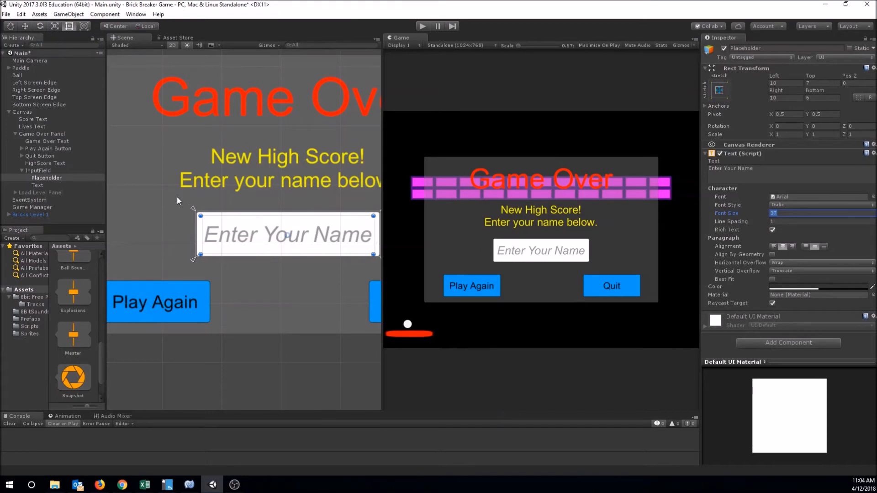
click(41, 185)
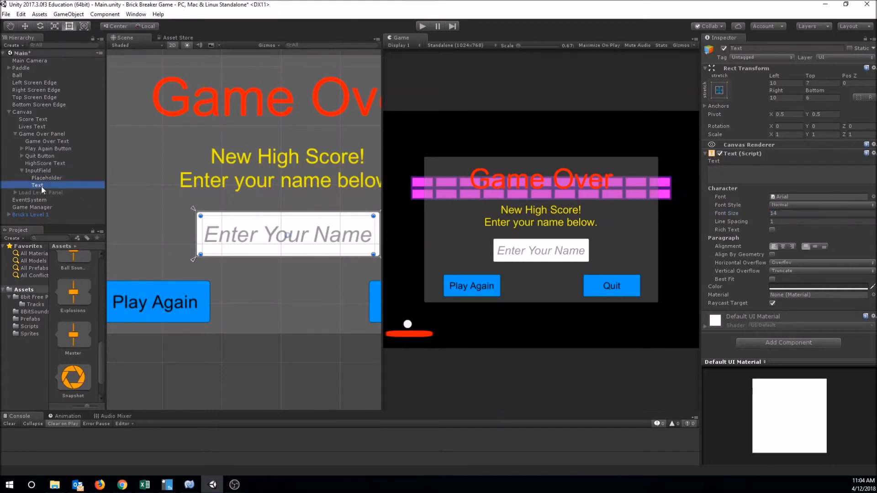
click(731, 171)
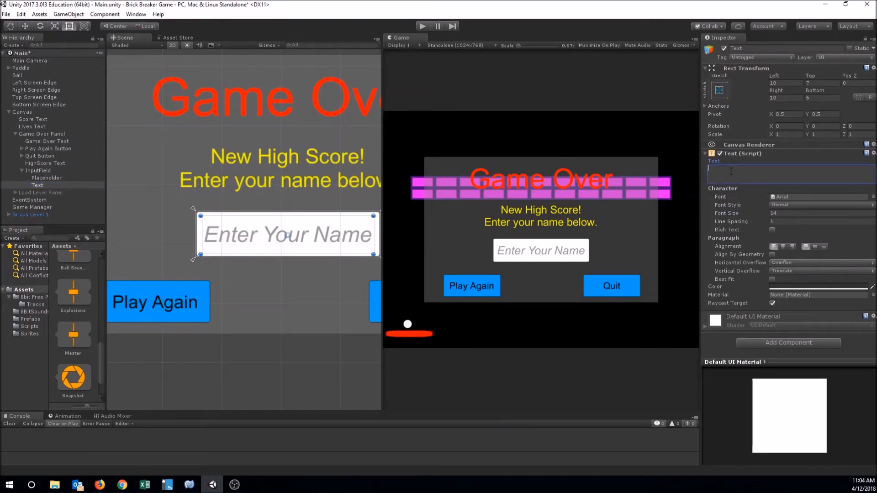
text(Dude)
key(BackSpace)
key(BackSpace)
key(BackSpace)
key(BackSpace)
click(42, 178)
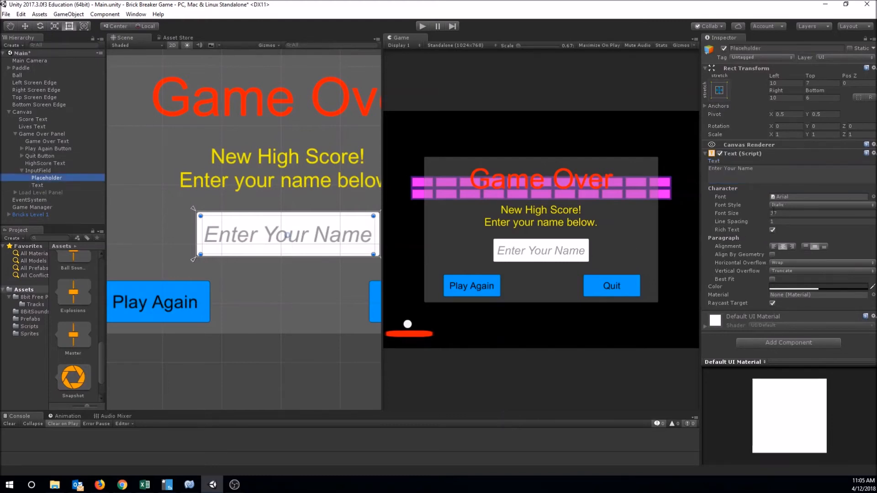
Set the font size of the input field's Placeholder and Text to 35, and center the Text horizontally
click(781, 213)
text(35)
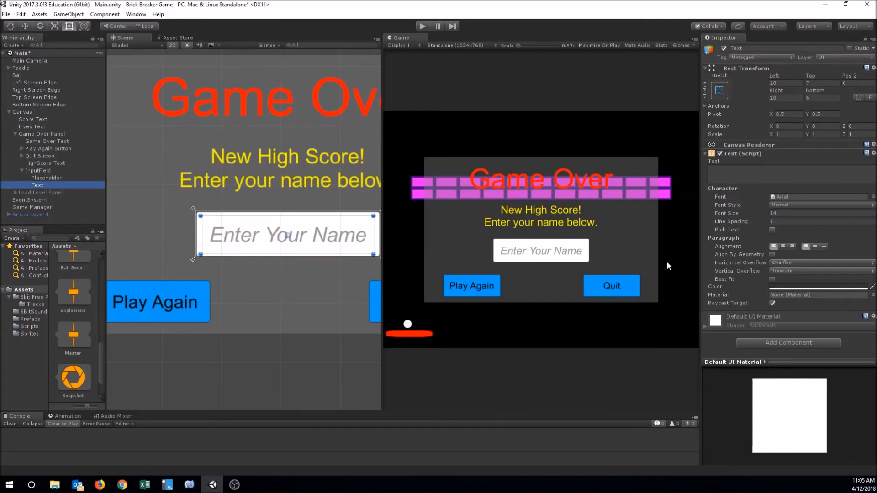
click(37, 185)
text(35)
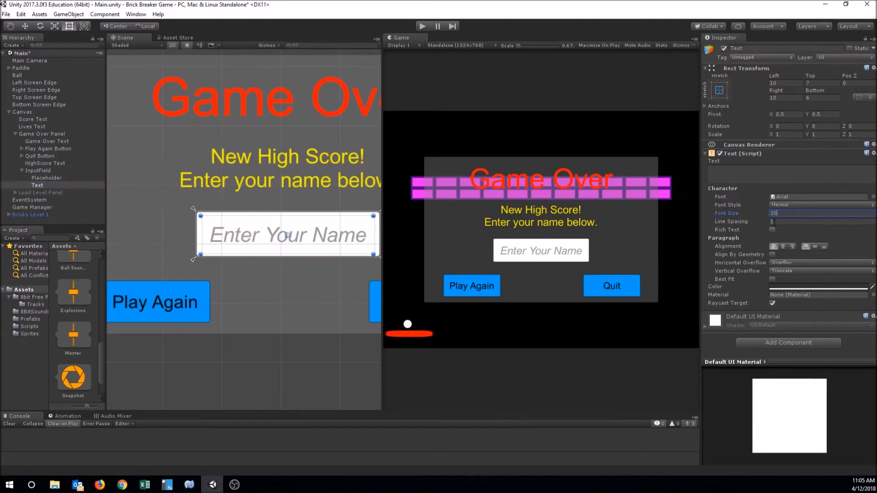
click(782, 247)
Change the color of the input field's Text to bright blue, hex 0002FFFF
click(794, 286)
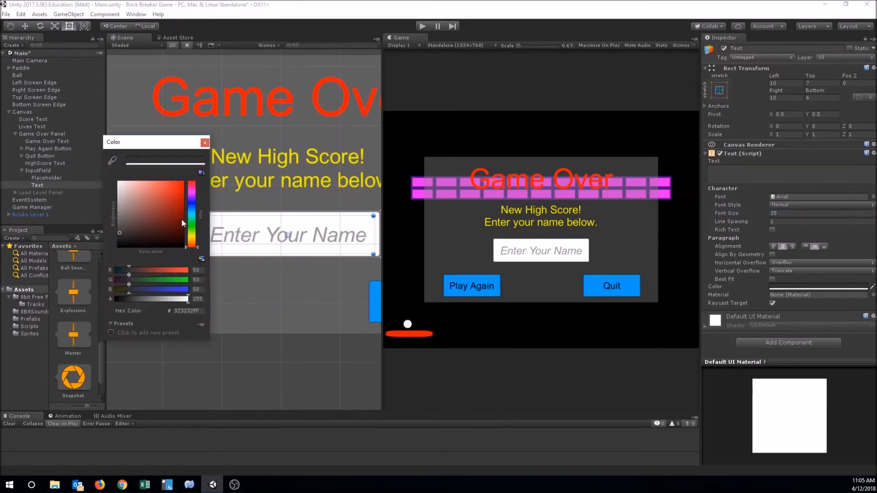
drag(193, 231, 184, 182)
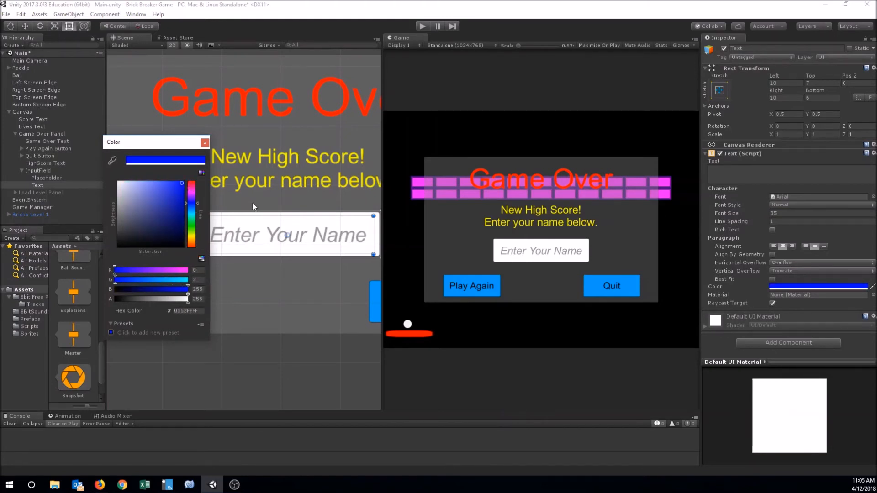
click(205, 143)
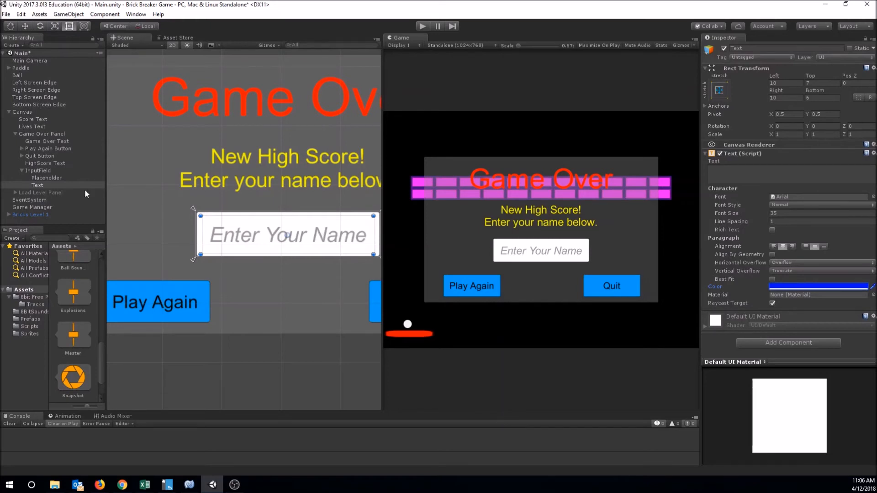
Frame the input field in the scene and rename it "High Score InputField"
click(28, 169)
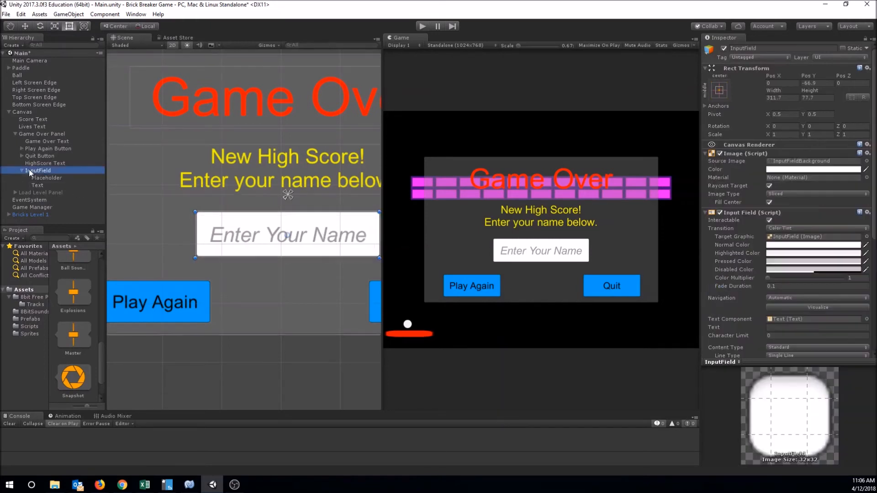
key(f)
click(28, 169)
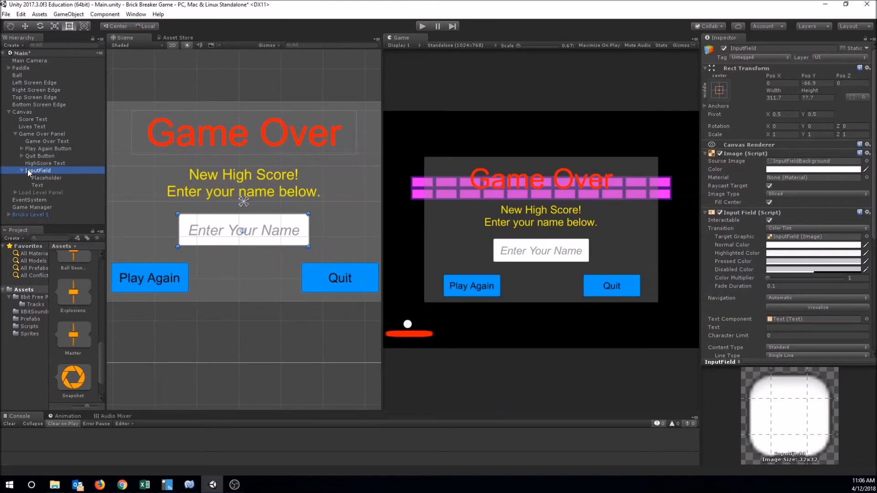
click(26, 171)
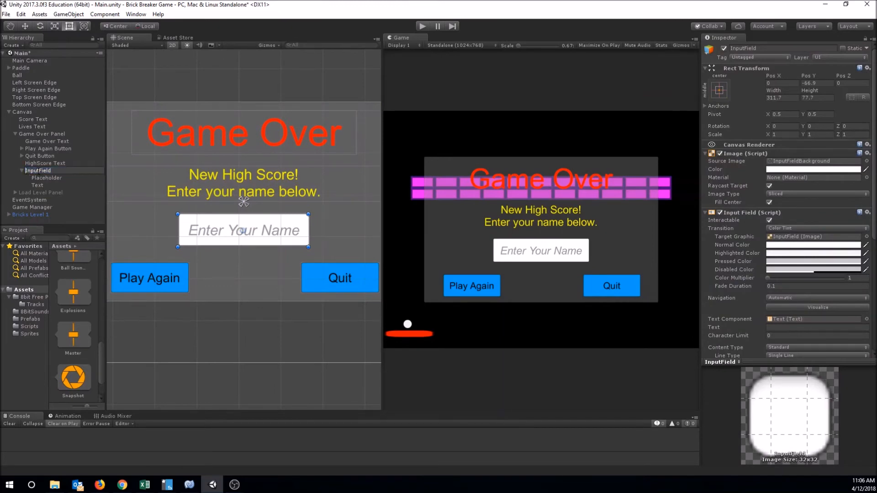
text(High)
key(BackSpace)
text(h Score)
key(Return)
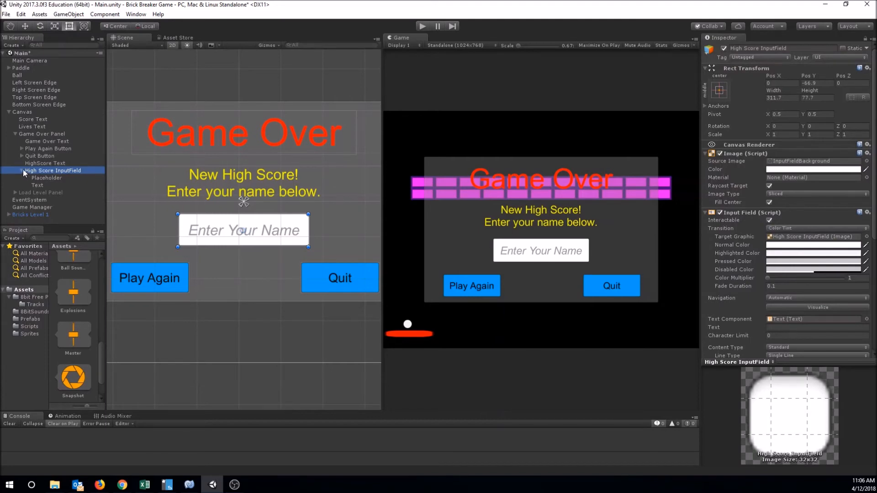
Switch to GameManager.cs in MonoDevelop and compare the new-high-score branch of GameOver with the HighScore Text wording in Unity
click(190, 486)
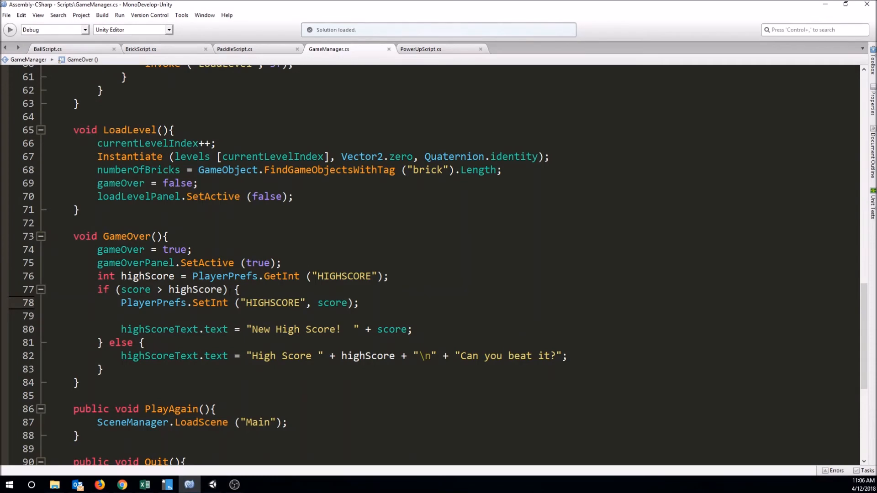
click(245, 289)
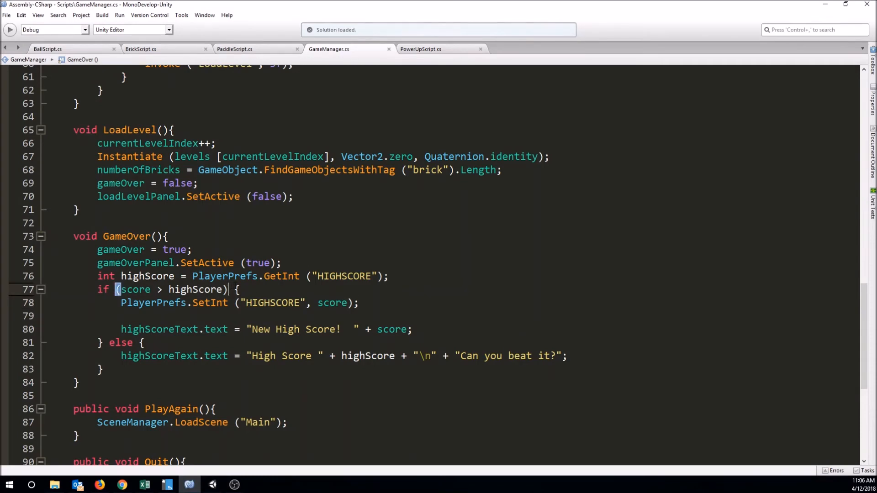
drag(121, 303, 360, 303)
click(366, 303)
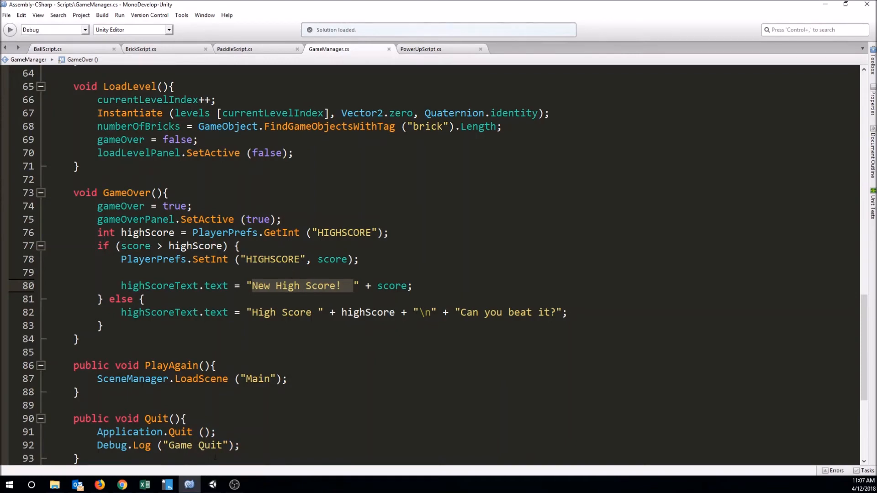
click(212, 484)
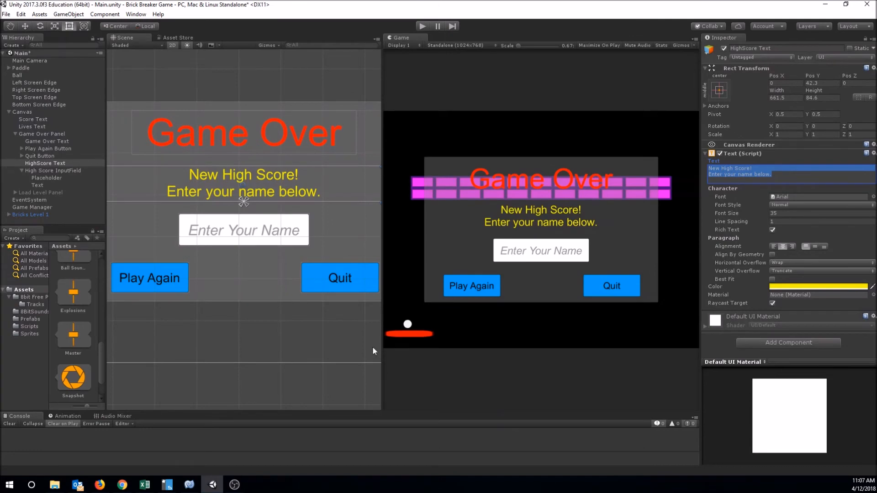
click(189, 485)
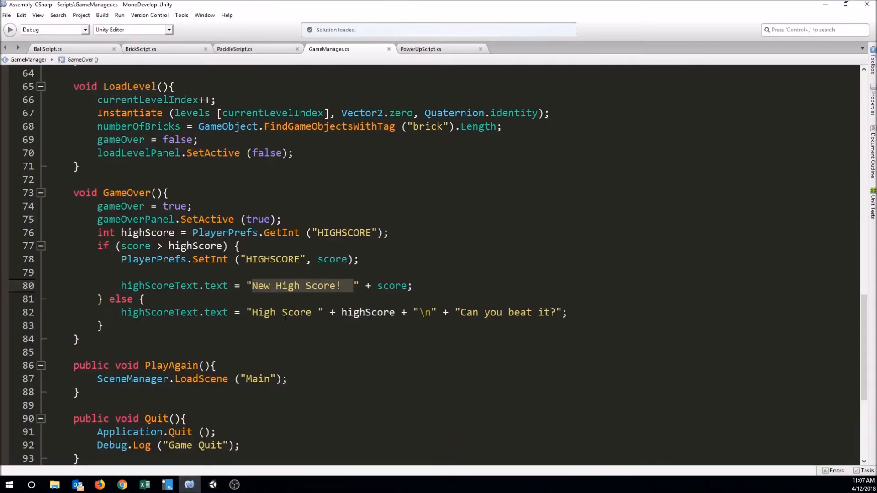
In GameOver, remove the trailing spaces from the "New High Score!" string and delete the score variable appended after it
click(353, 286)
key(BackSpace)
key(BackSpace)
key(Right)
key(Right)
key(Right)
key(Right)
key(Right)
key(Right)
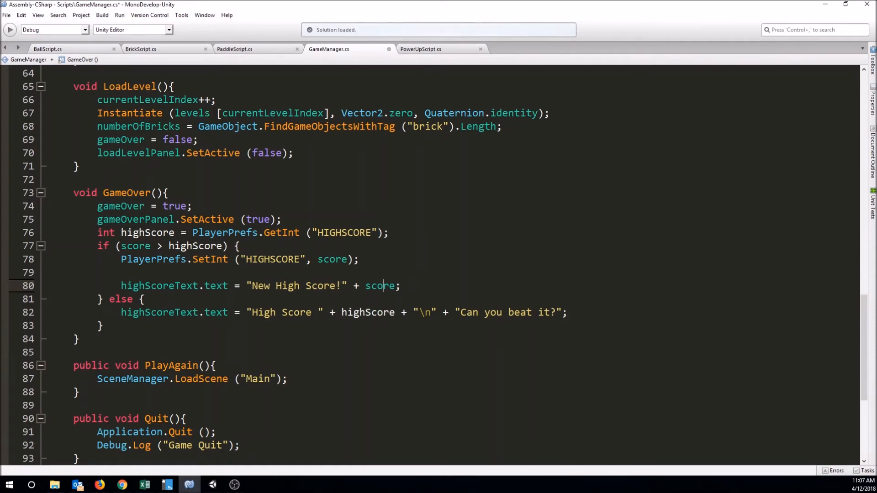
key(Delete)
key(BackSpace)
key(BackSpace)
key(BackSpace)
key(BackSpace)
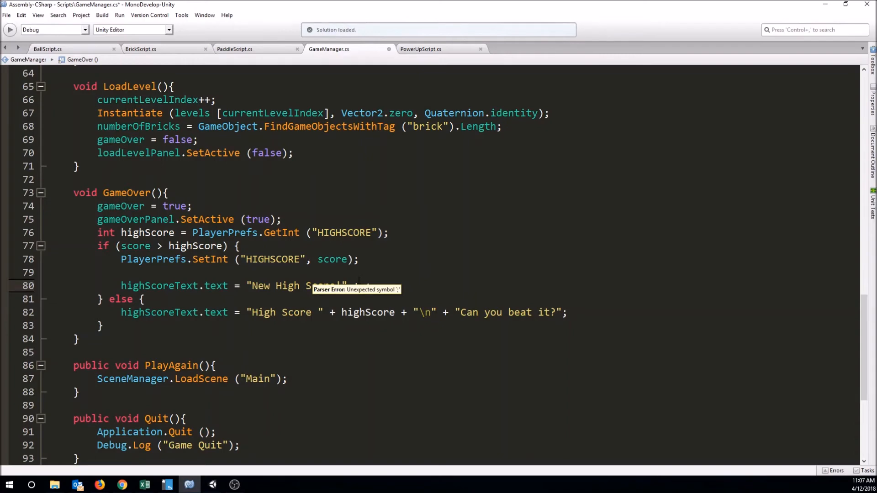
Append "\n" + "Enter Your Name Below." to the "New High Score!" text, and add two blank lines beneath the statement
text(")
text(\n)
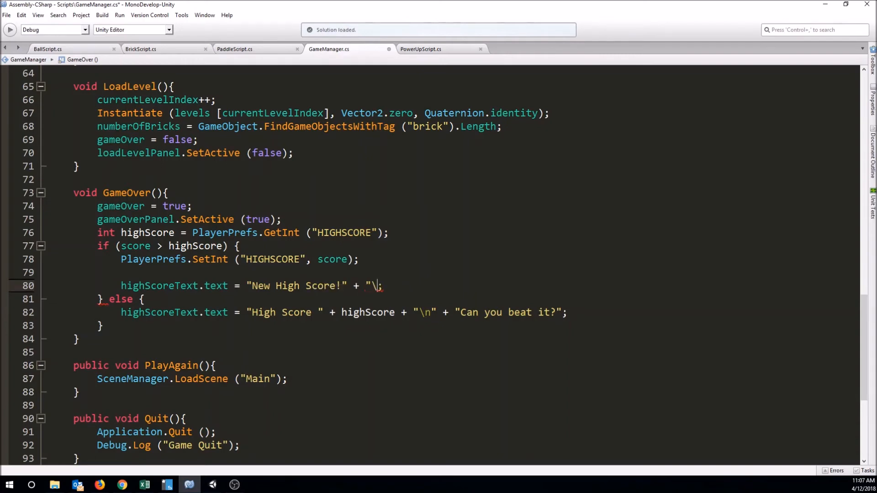
text(" + "Enter your)
key(BackSpace)
key(BackSpace)
key(BackSpace)
key(BackSpace)
text(Your Name )
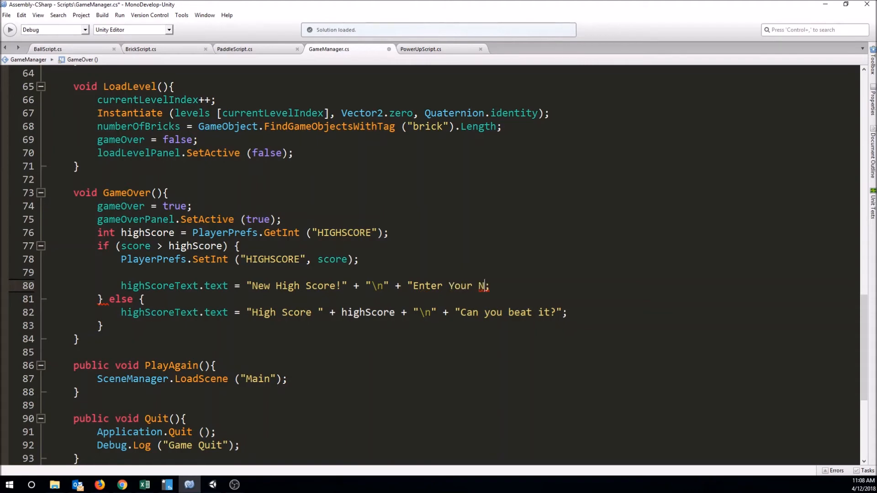
text(Below.")
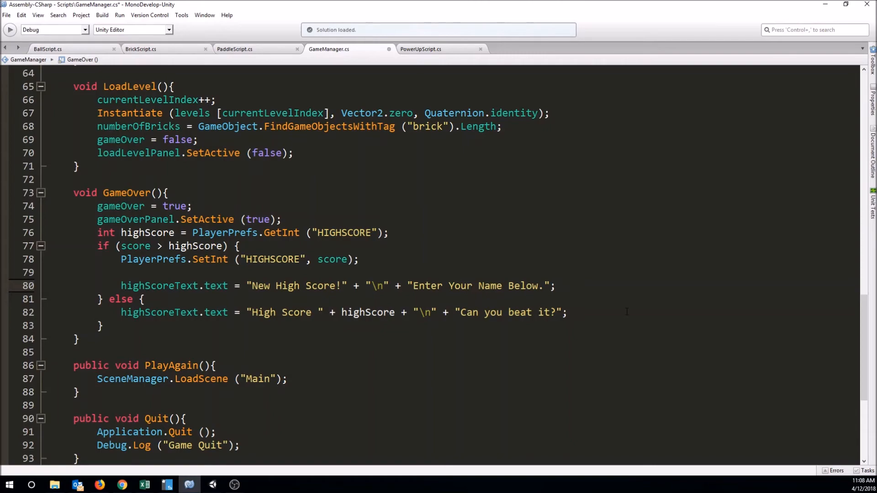
key(Return)
key(Return)
Declare a public InputField variable named highScoreInput below highScoreText in the GameManager class
scroll(521, 299, up, 20)
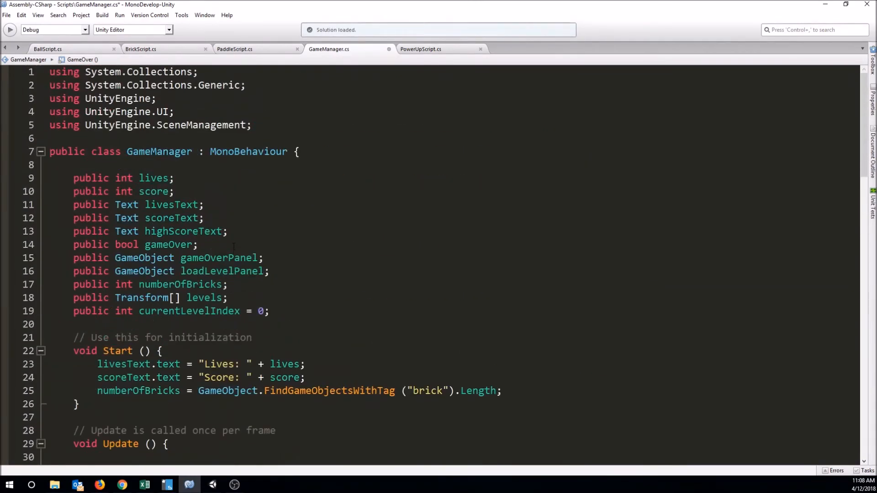
click(235, 235)
key(Return)
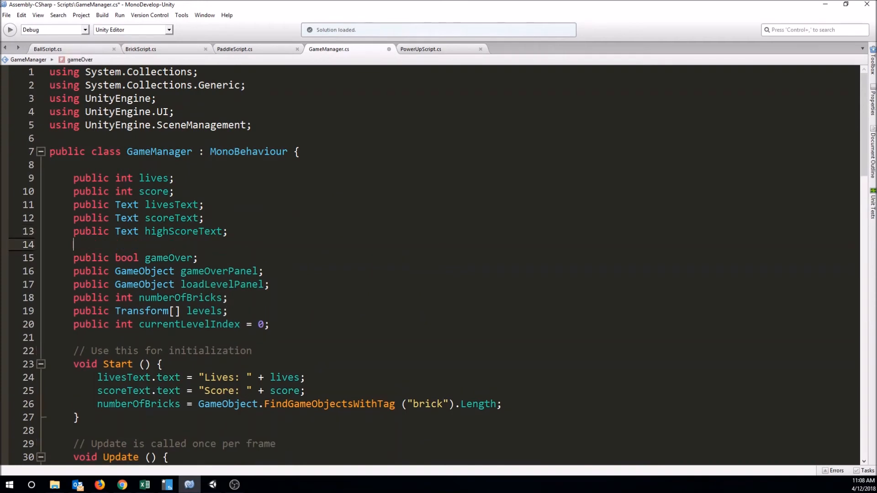
text(public Inp)
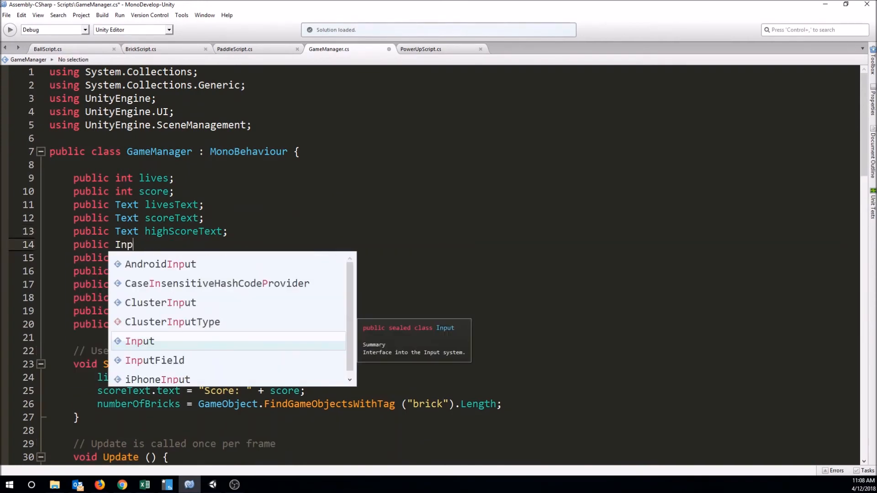
text(utField )
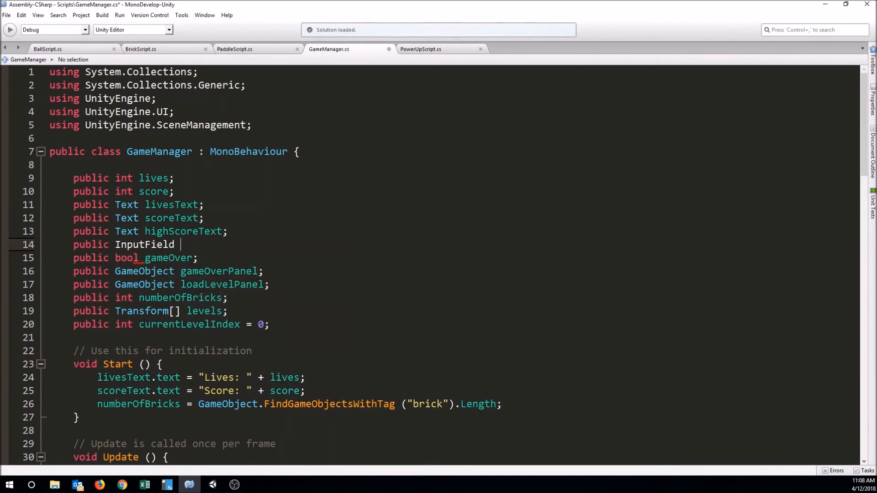
text(highScoreInput;)
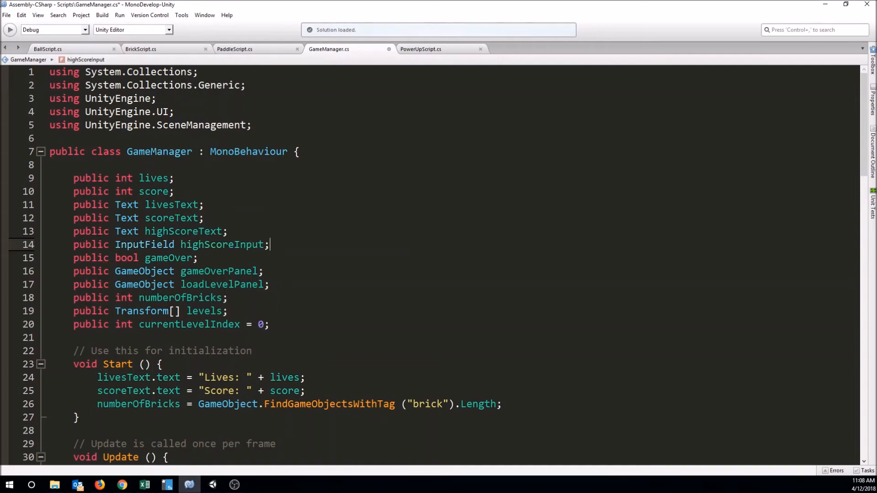
In GameOver's new-high-score branch, add highScoreInput.gameObject.SetActive (true); below the highScoreText line
scroll(215, 287, down, 20)
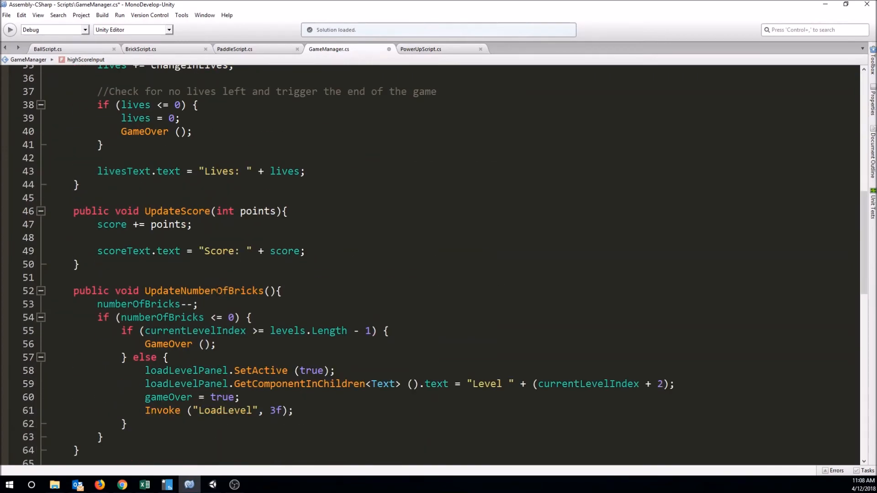
scroll(215, 286, up, 5)
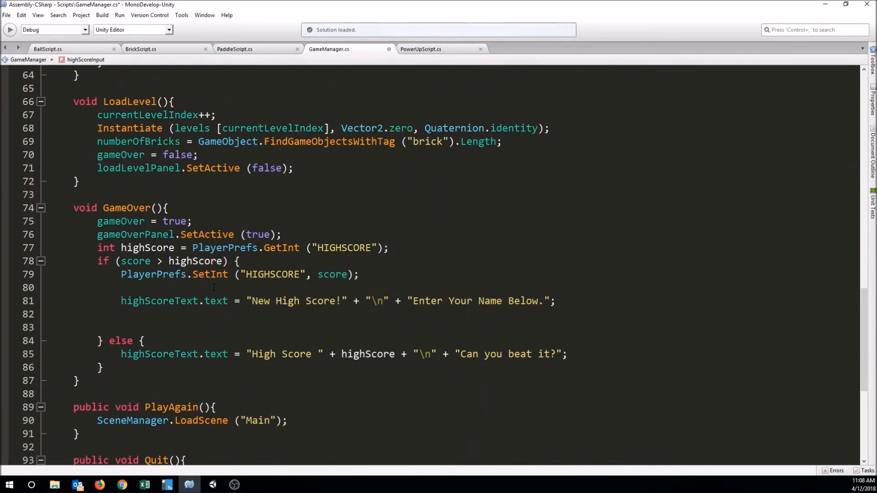
click(159, 318)
text(high)
key(Down)
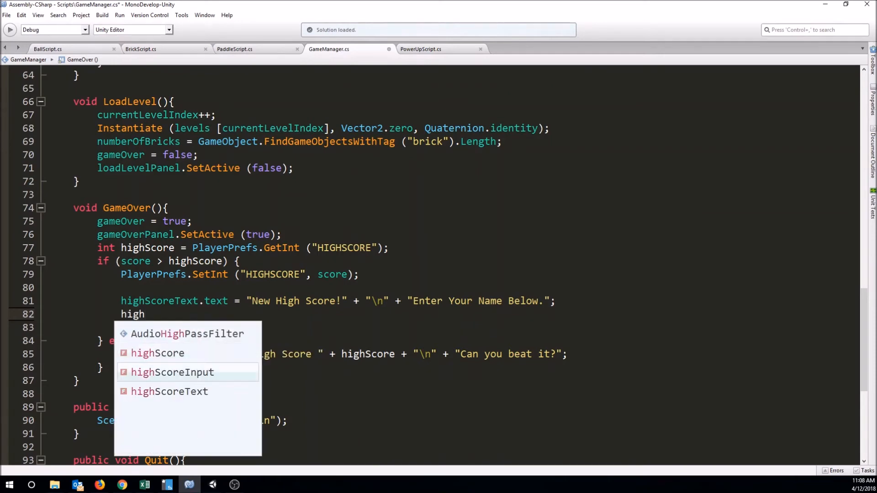
key(Return)
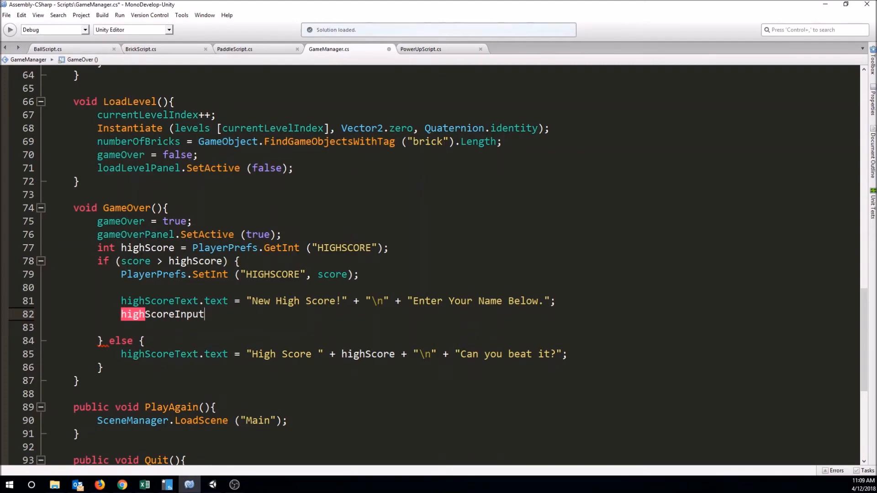
text(.)
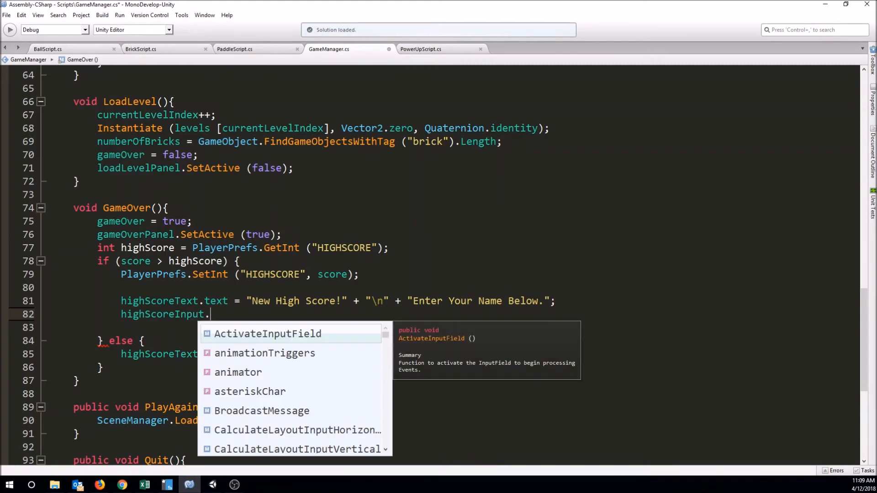
text(game)
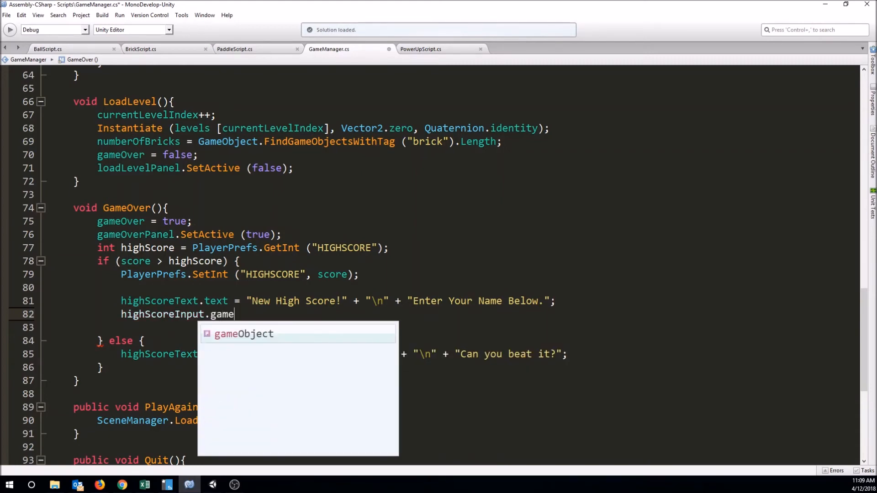
text(Object.S)
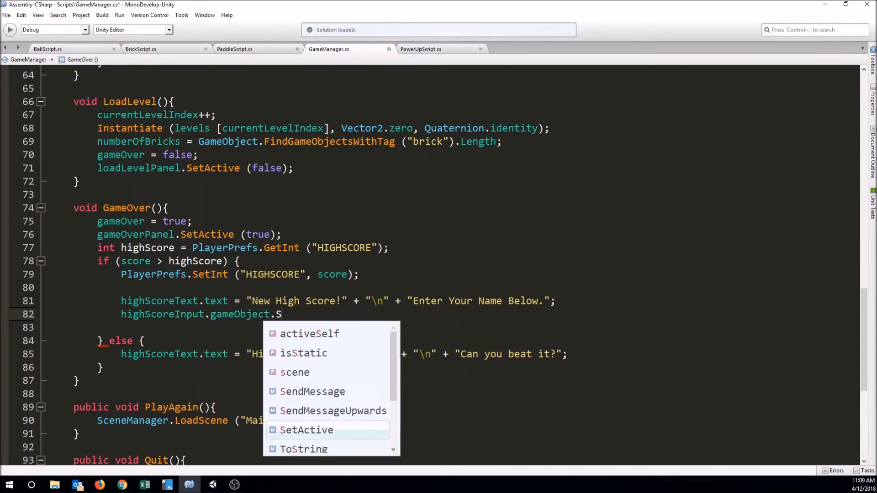
text(etActive ()
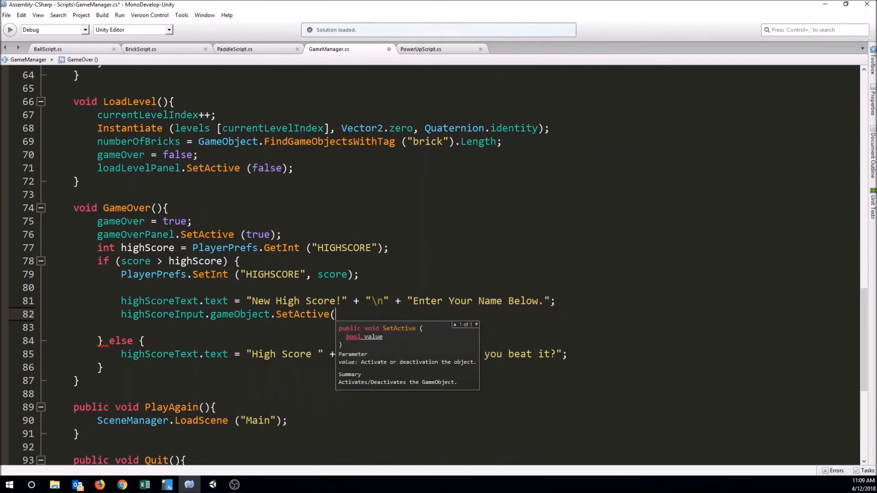
text(t)
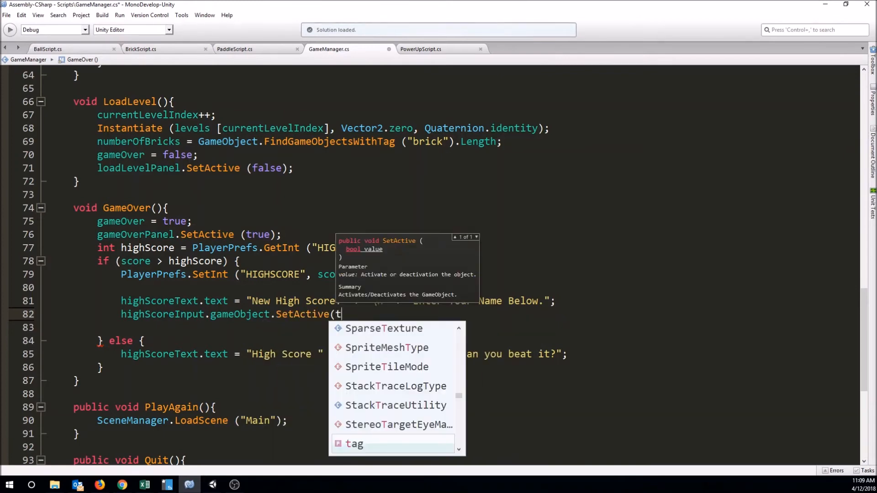
text(rue);)
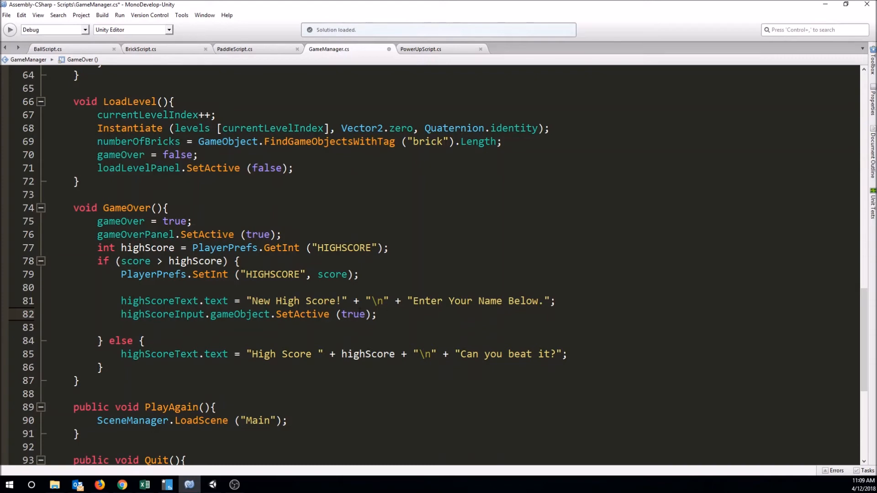
Save the GameManager script and switch to the Unity editor
click(158, 342)
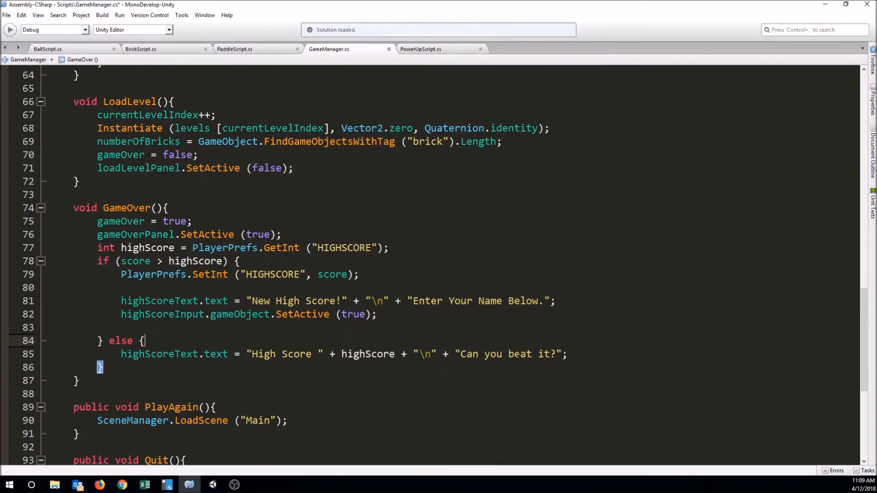
click(112, 365)
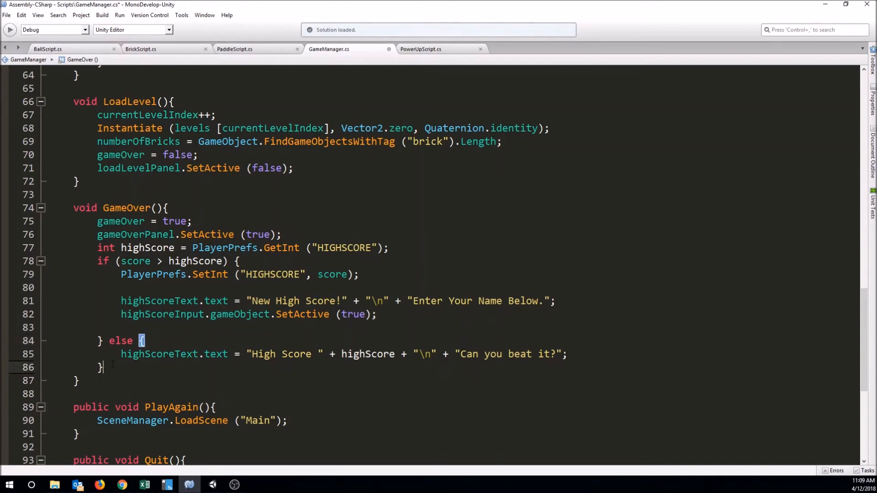
key(ctrl+s)
click(212, 484)
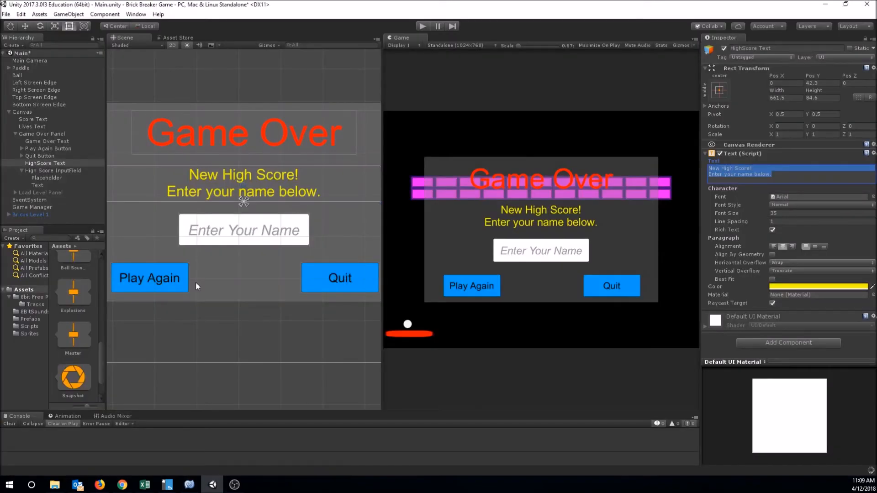
Deactivate the High Score InputField and its parent Game Over Panel, and collapse the input field's children in the hierarchy
click(64, 170)
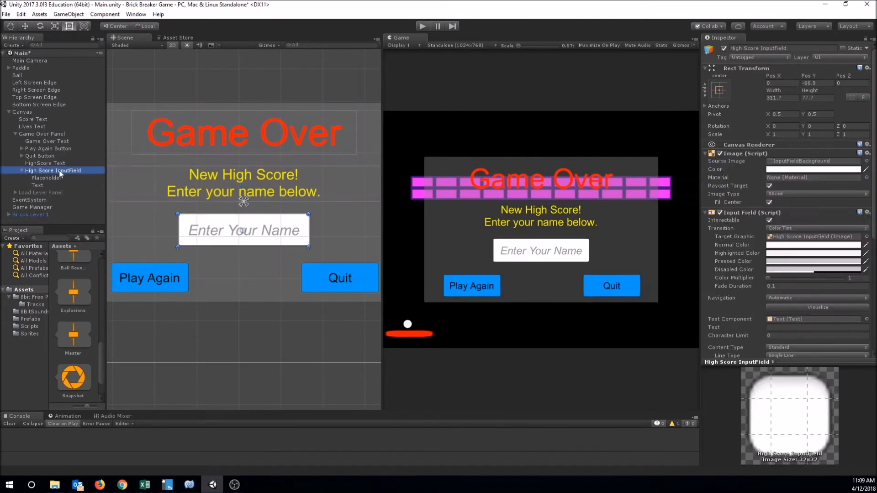
click(723, 49)
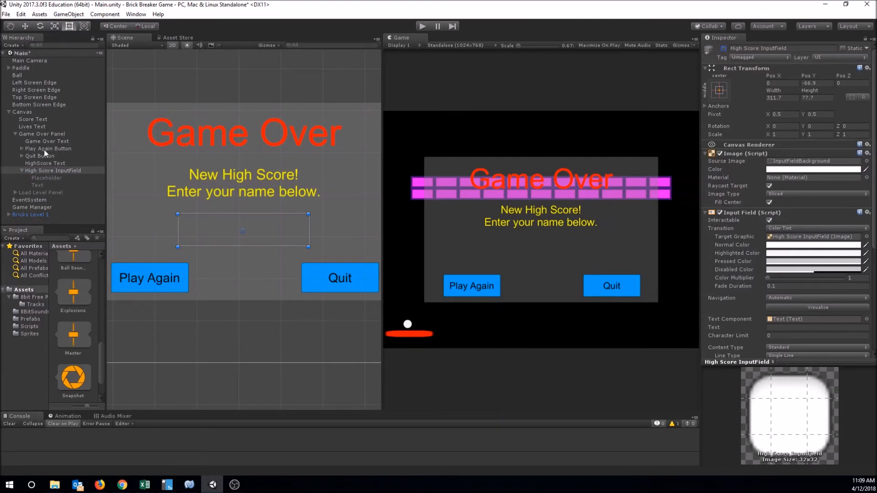
click(41, 133)
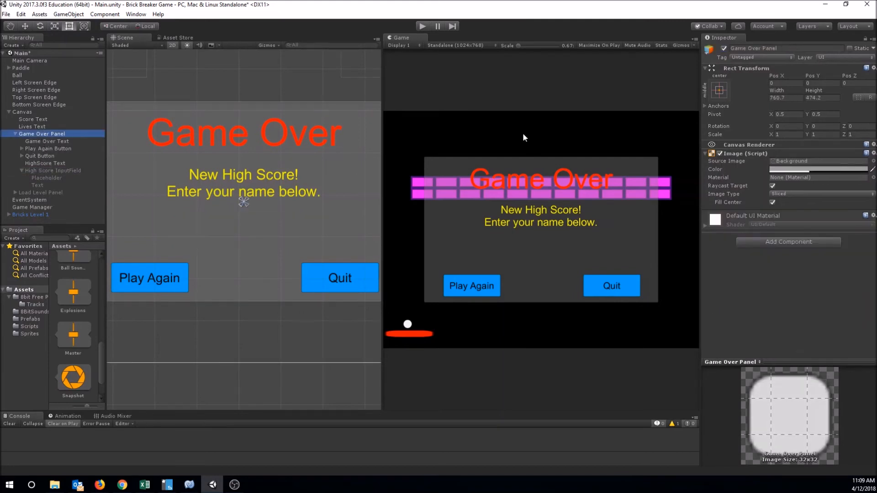
click(723, 48)
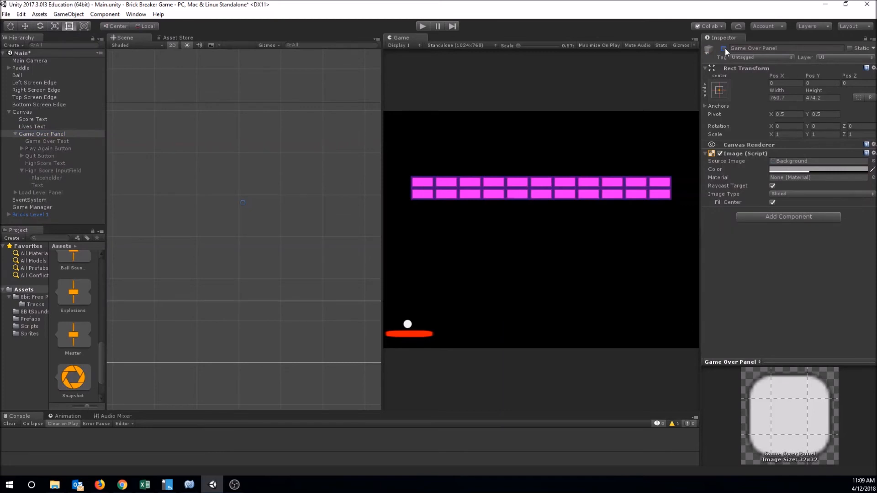
click(724, 49)
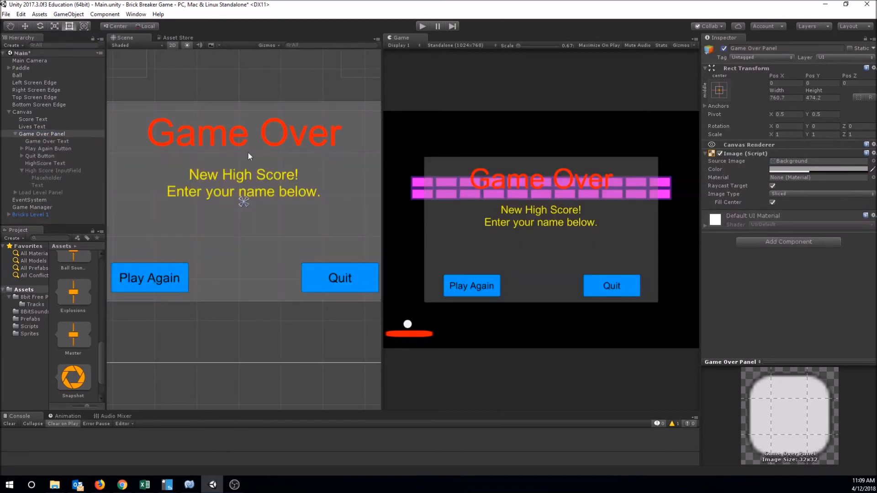
click(21, 170)
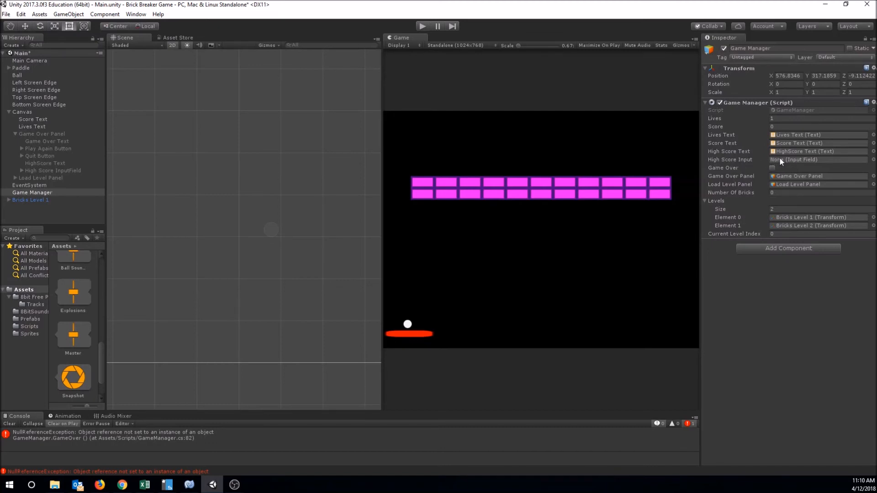
Assign the High Score InputField to the Game Manager's High Score Input slot, and play-test the game until the Game Over Panel shows
drag(45, 168, 800, 166)
click(422, 26)
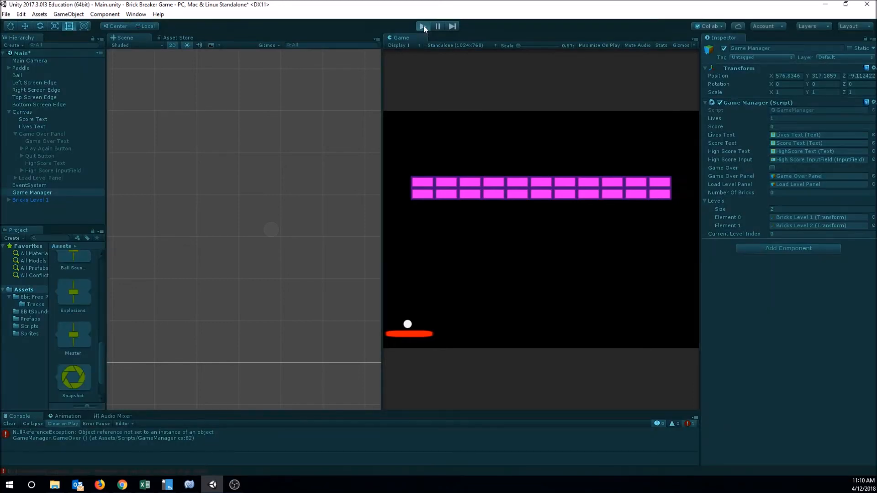
key(Right)
key(space)
key(Left)
key(Right)
key(Left)
key(Right)
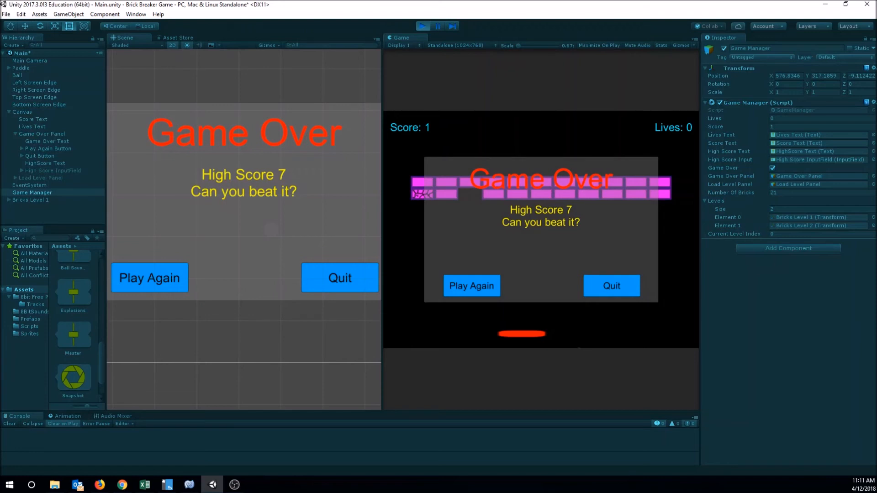
key(alt+Tab)
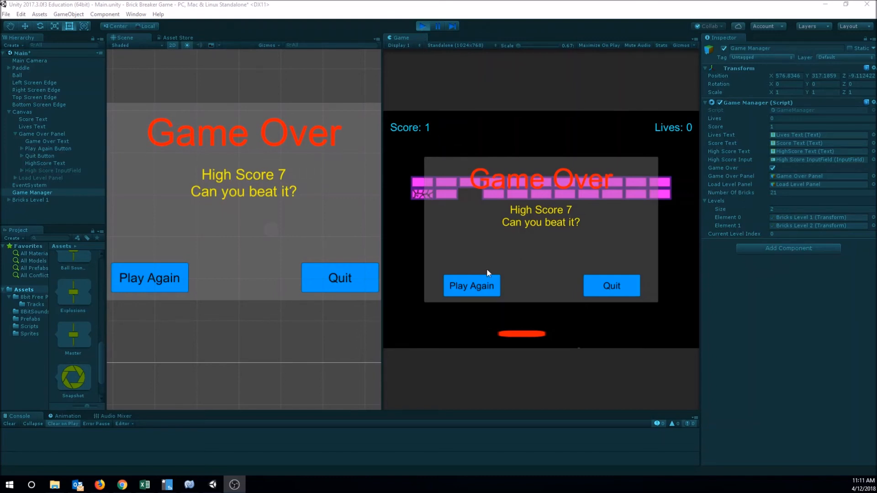
Restart from the Game Over Panel and play until game over with a score that beats the saved high score
click(481, 287)
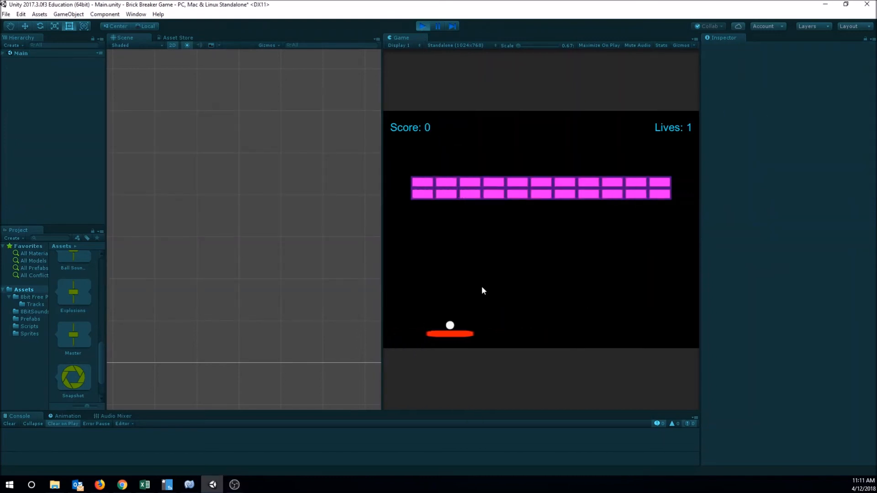
key(Right)
key(space)
key(Left)
key(Right)
key(Left)
key(Right)
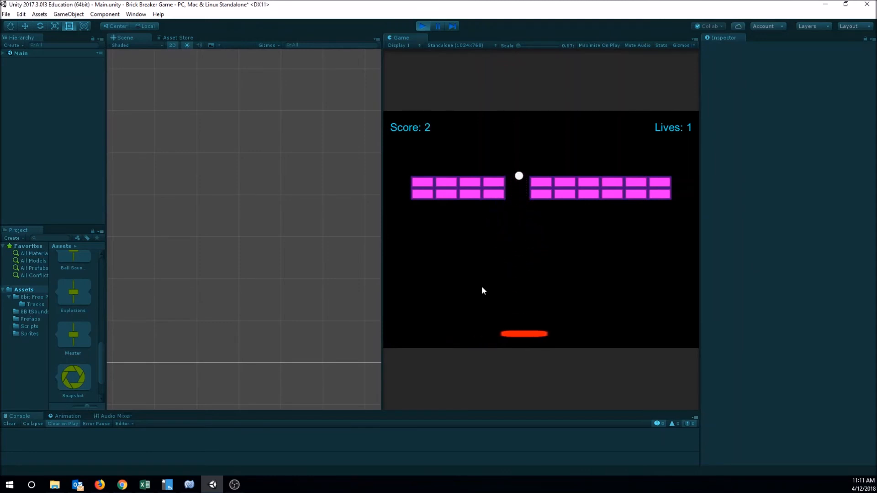
key(Left)
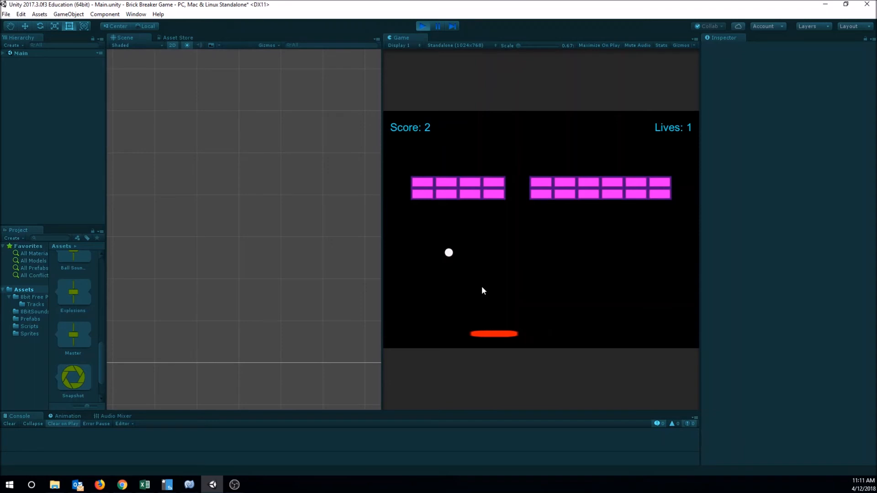
key(Left)
key(Right)
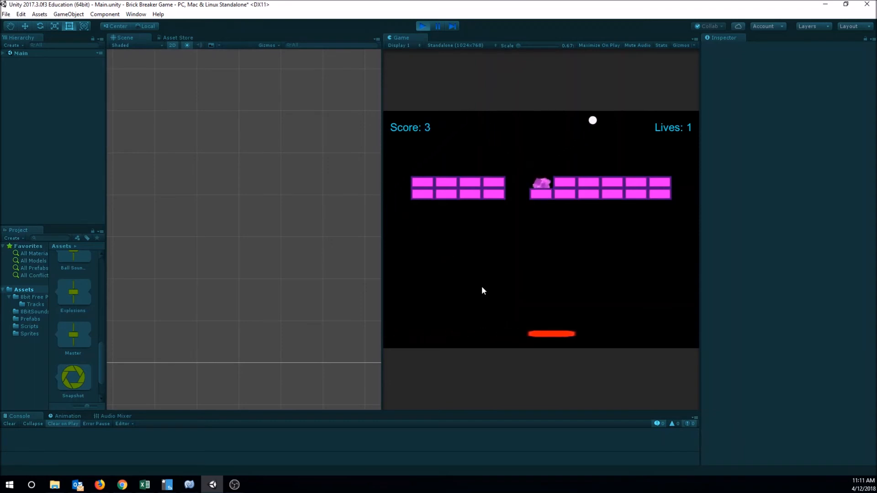
key(Left)
key(Right)
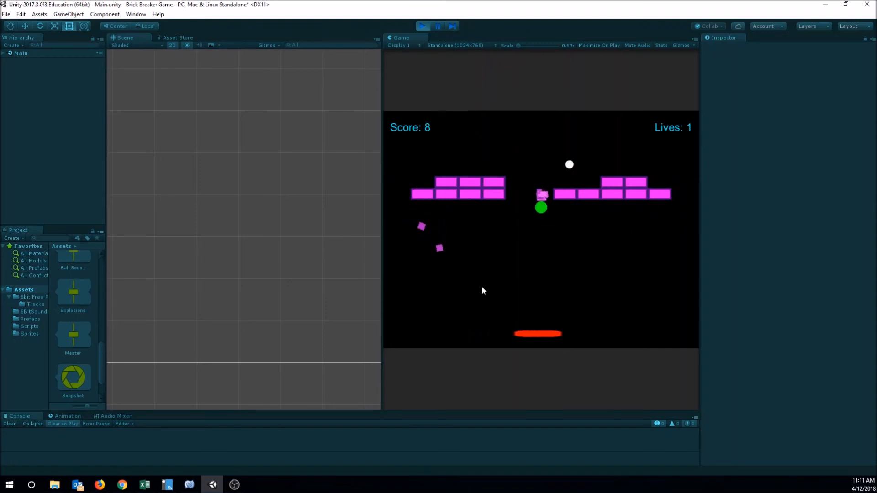
key(Left)
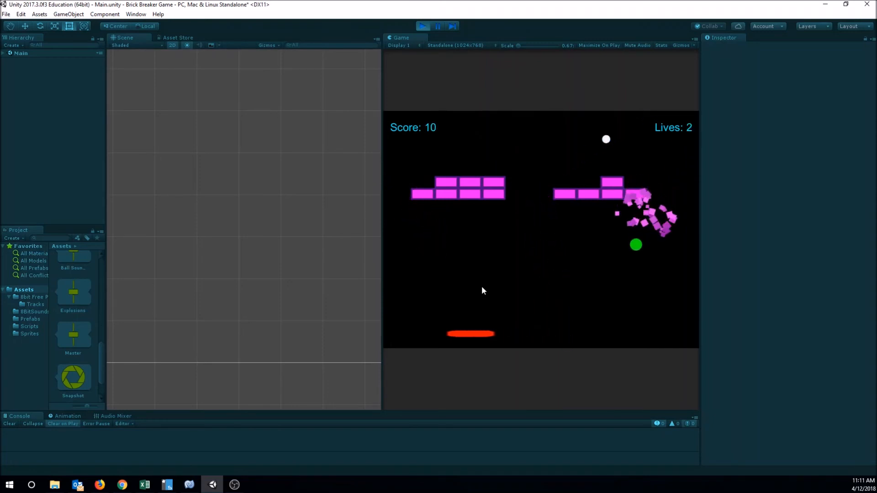
key(Right)
key(Right)
key(Left)
key(Right)
key(Right)
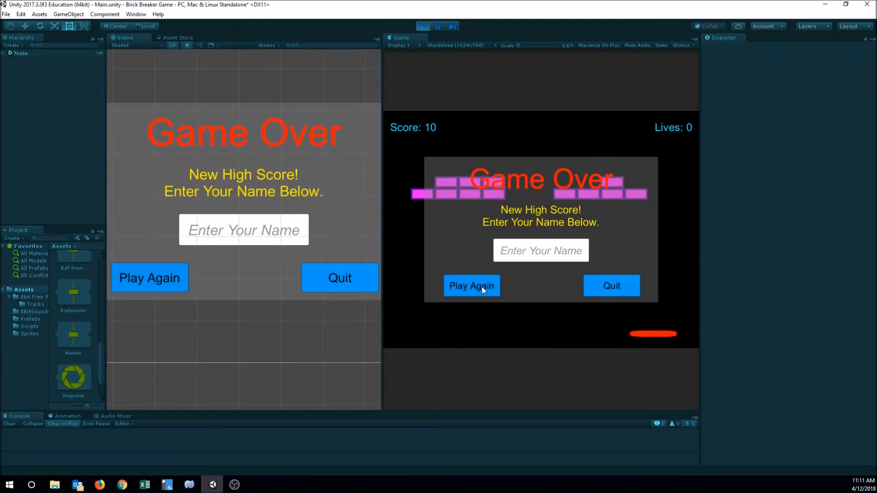
Enter "The Man" in the running game's name input field, and stop play mode
click(527, 258)
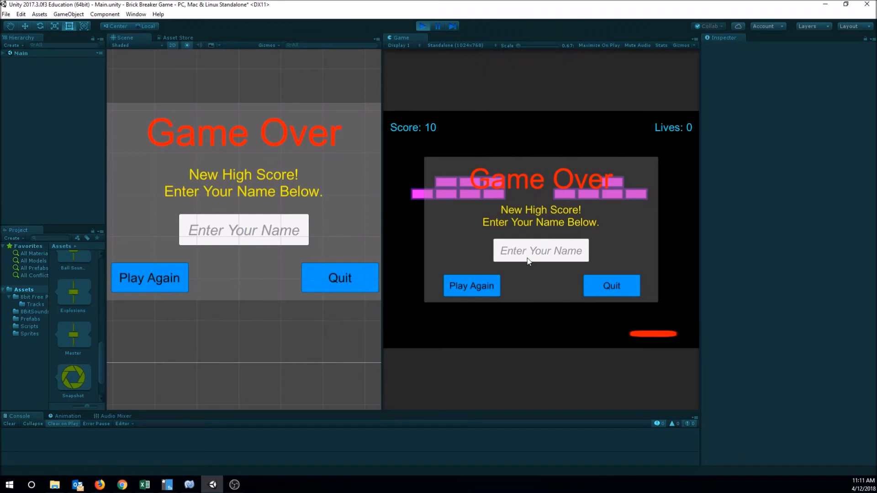
text(The Man)
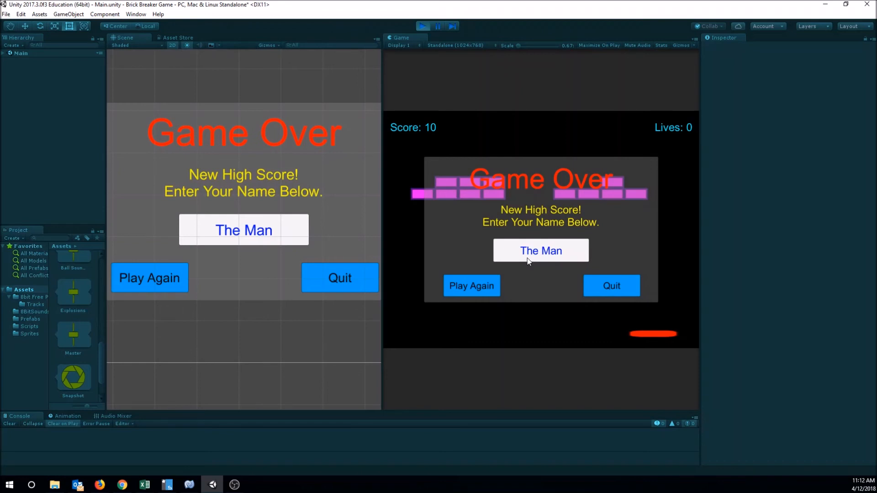
click(423, 26)
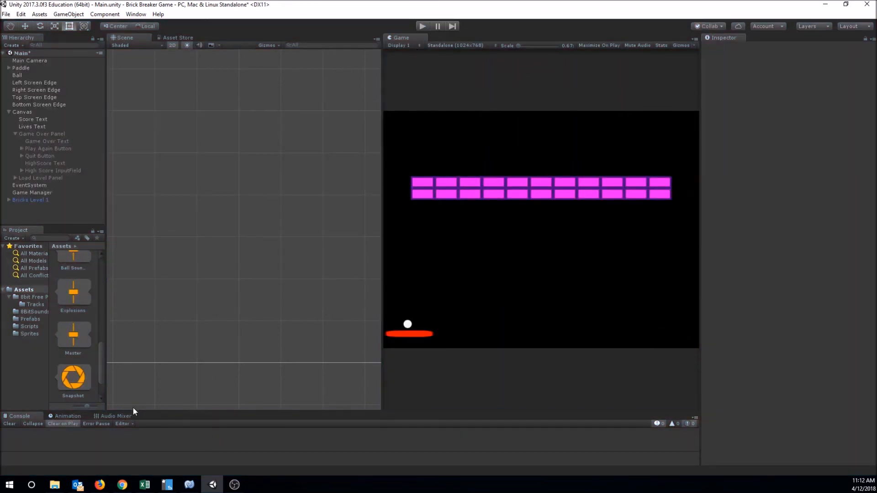
Add an empty event entry to the On End Edit (String) list of the High Score InputField's Input Field component
click(43, 166)
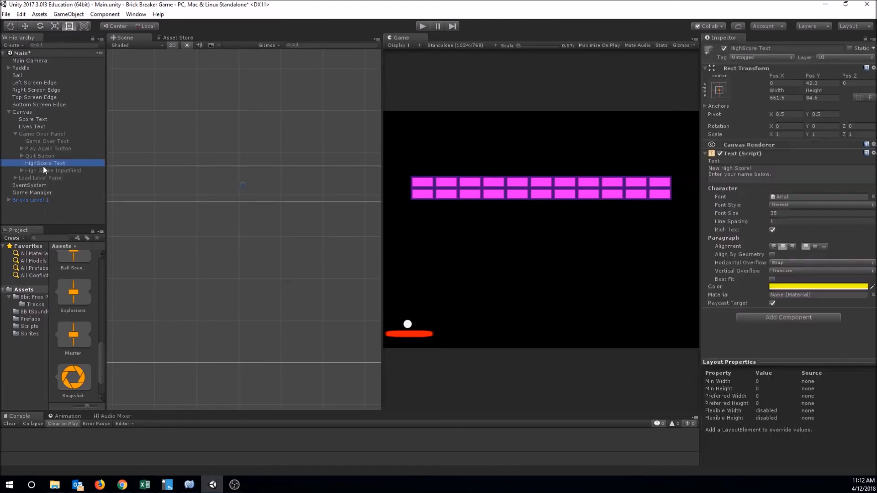
click(42, 171)
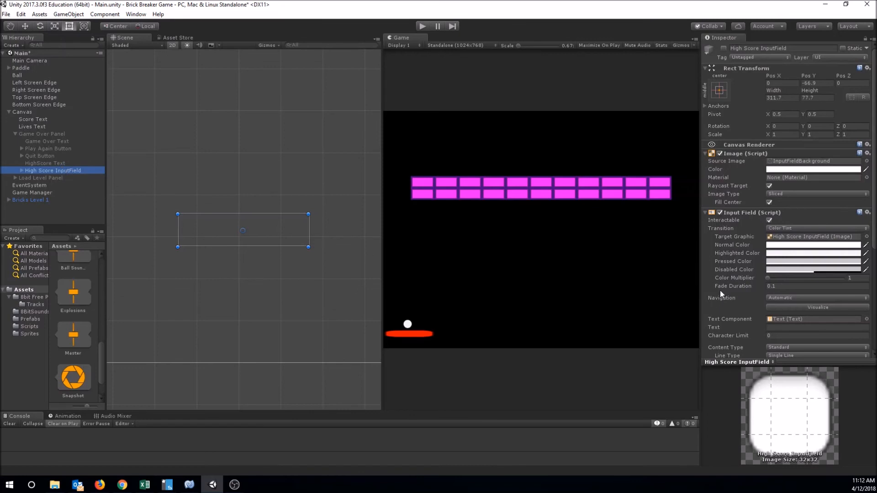
scroll(772, 280, down, 5)
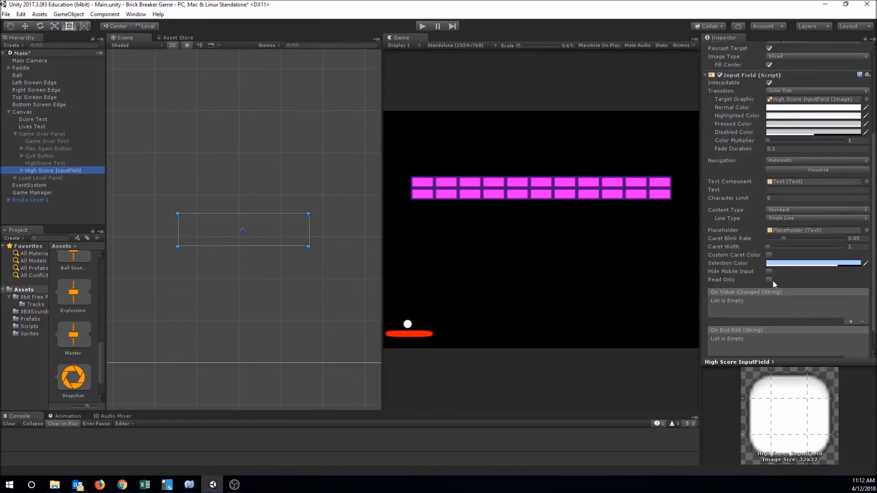
scroll(772, 280, down, 2)
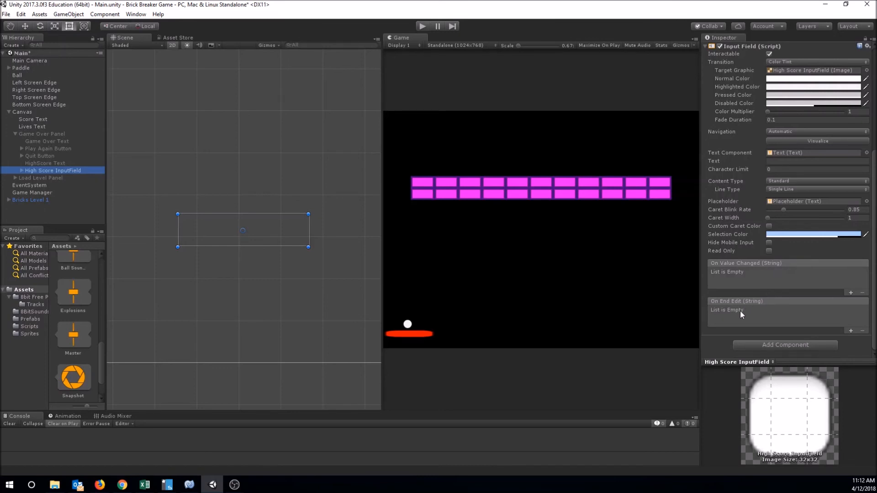
click(850, 331)
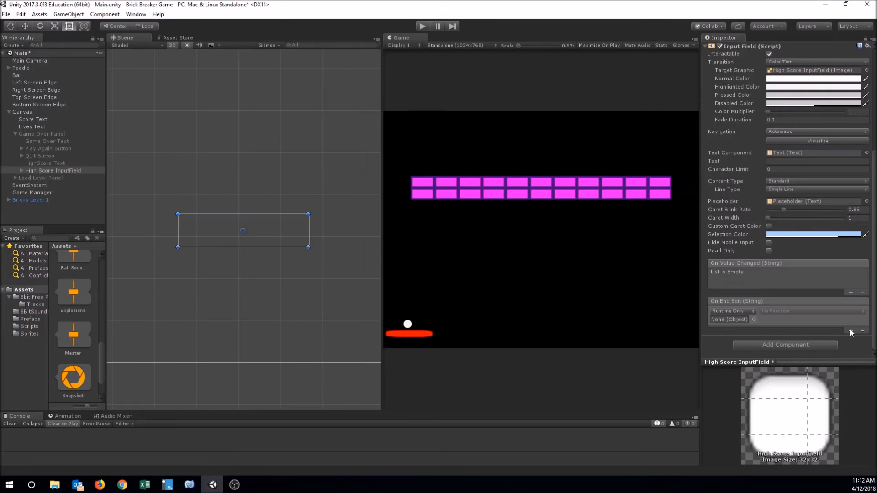
Switch to MonoDevelop and add an empty public void NewHighScore() method between GameOver and PlayAgain in GameManager
click(189, 485)
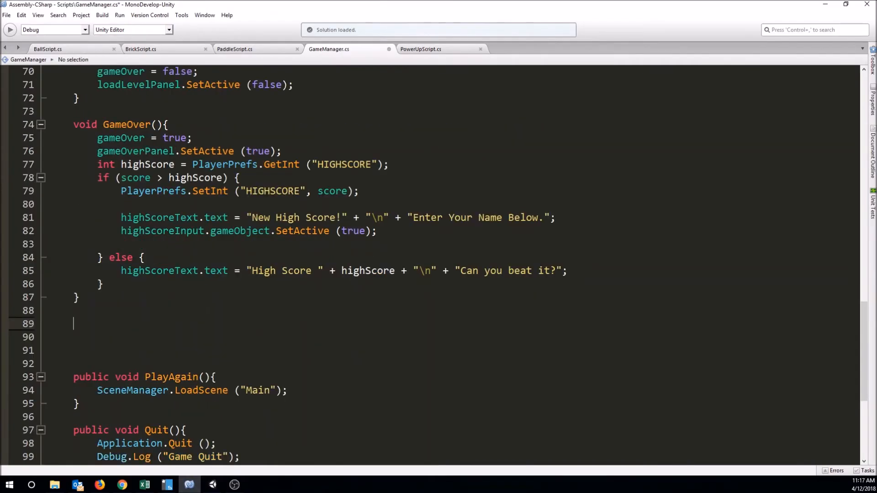
text(public void )
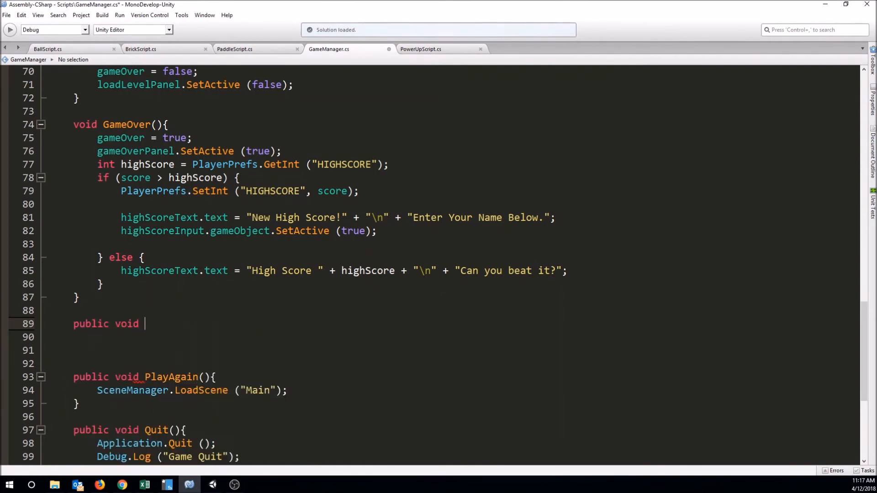
text(NewHigh)
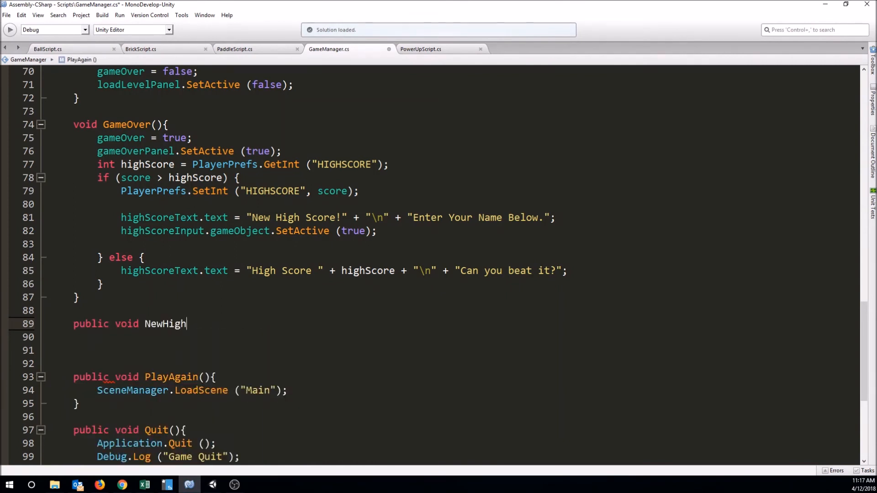
text(Score(){)
key(Return)
key(Return)
text(})
key(Up)
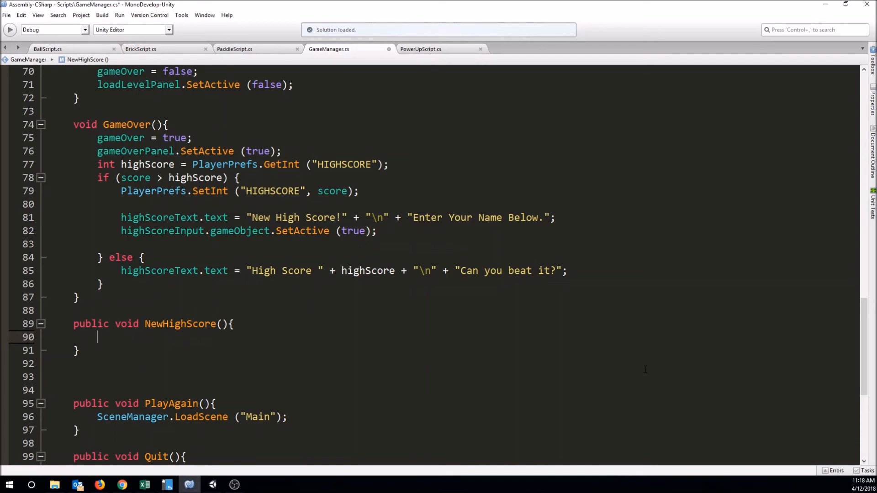
Write the expression highScoreInput.text; in the body of the NewHighScore method
text(high)
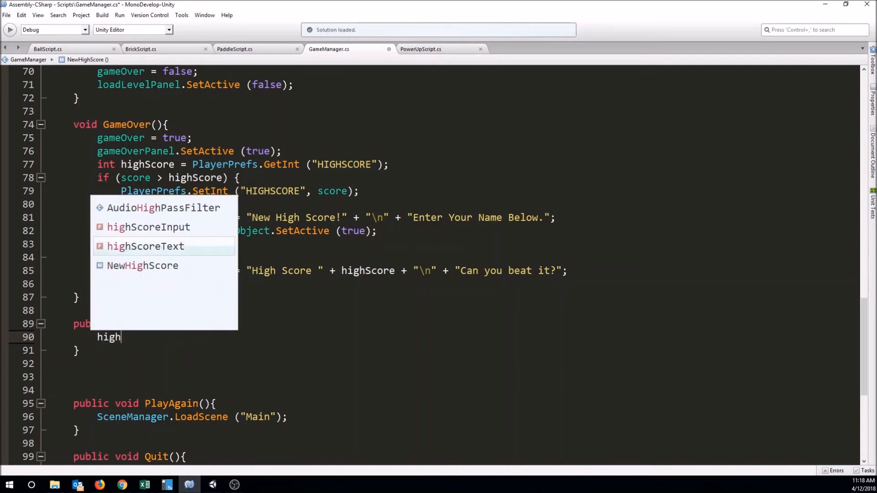
key(Up)
key(Return)
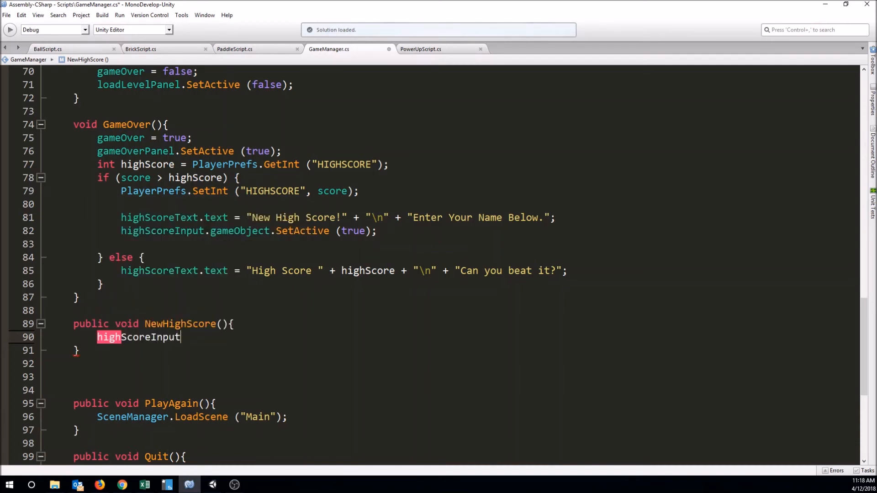
text(.text)
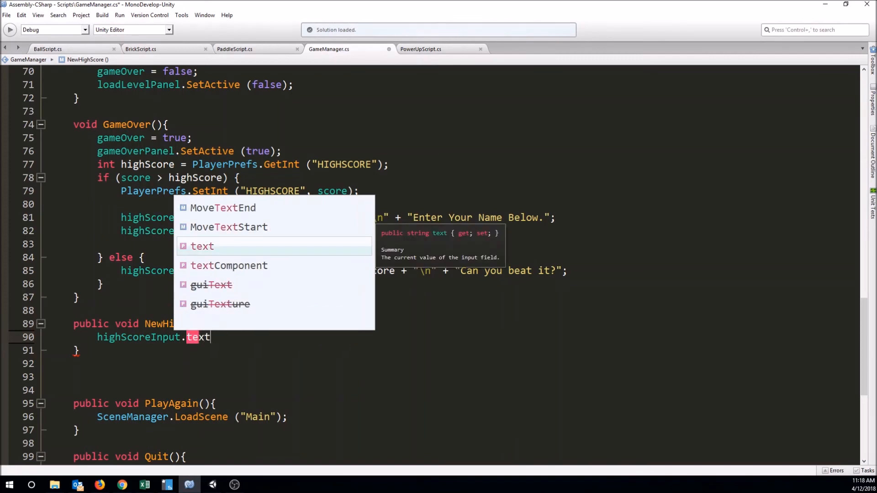
text(;)
Assign highScoreInput.text to a new local variable by putting string highScoreName = in front of it
key(Left)
key(Left)
key(Left)
key(Left)
key(Left)
key(Left)
key(Left)
key(Left)
key(Left)
key(Left)
key(Left)
key(Left)
key(Left)
key(Left)
key(Left)
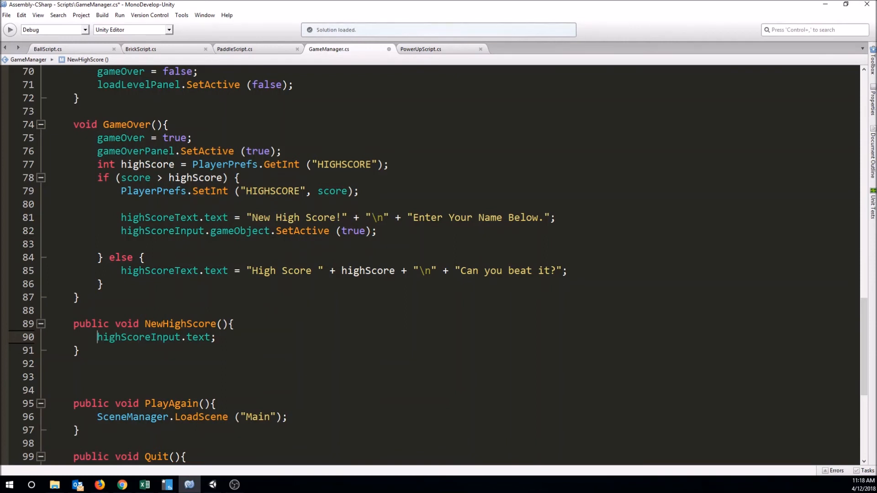
text(streing)
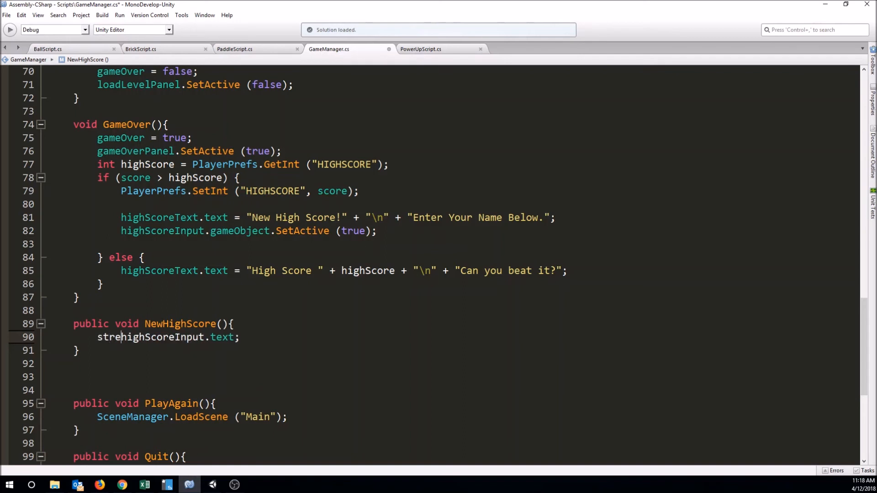
key(BackSpace)
key(BackSpace)
key(BackSpace)
key(BackSpace)
text(ing )
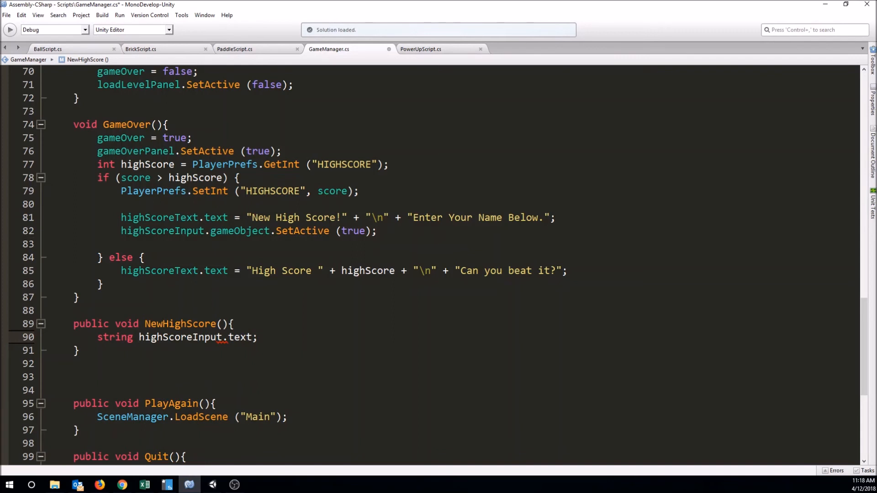
text(highScoreName =)
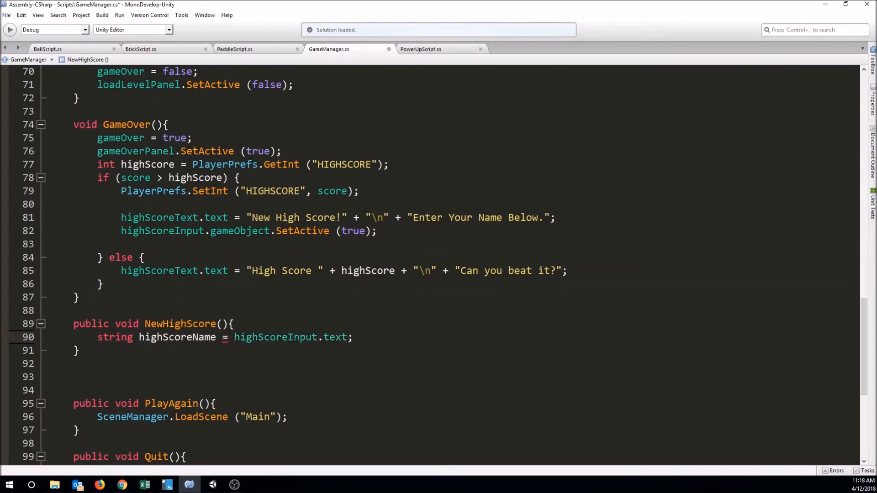
Below the highScoreName line, add PlayerPrefs.SetString ("HIGHSCORENAME", highScoreName); to save the entered name
text(Player)
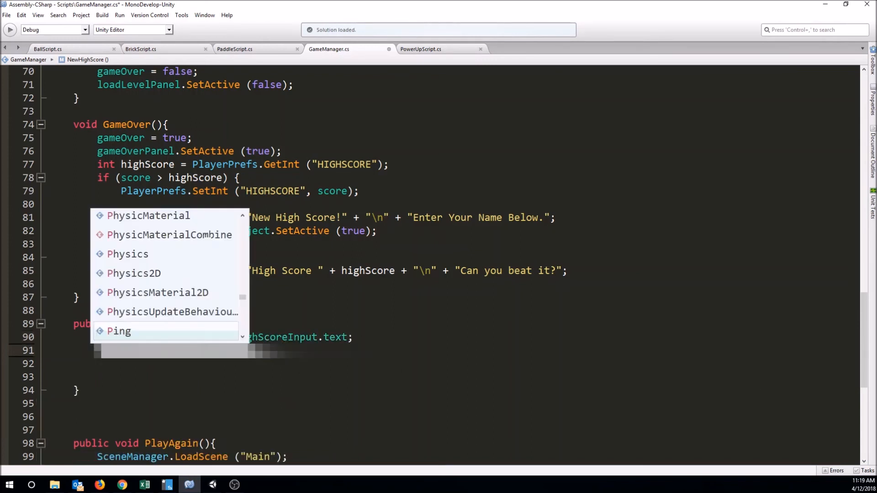
key(Return)
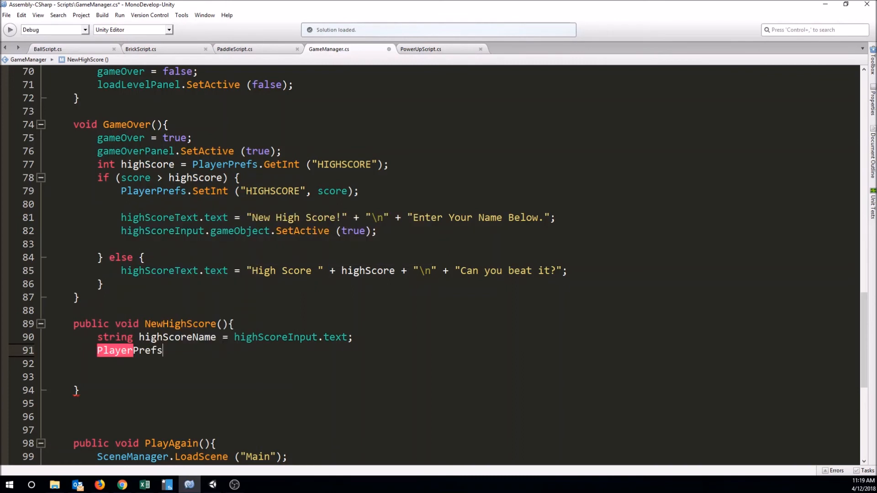
text(.Set)
key(Down)
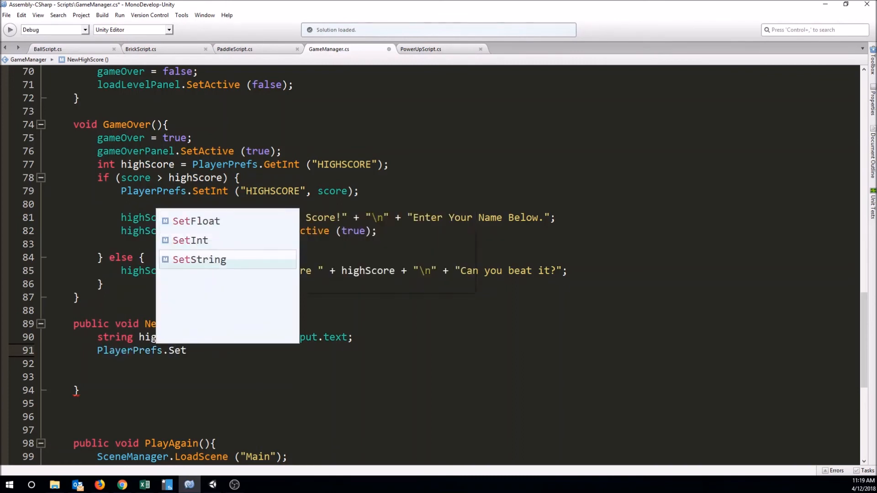
key(Return)
text(("HIGHSCORENAME",)
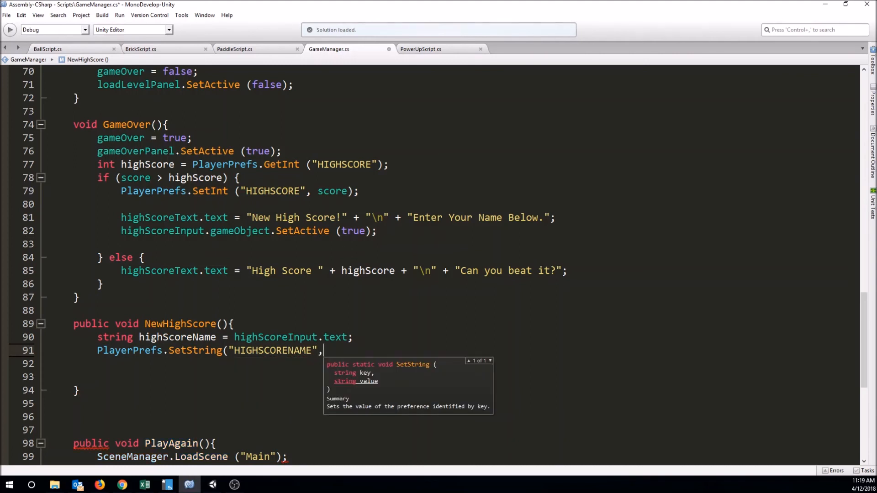
text(high)
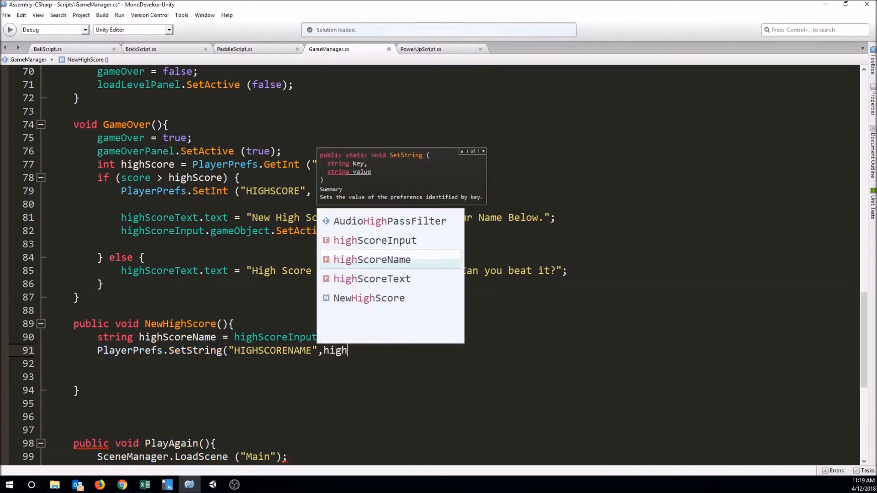
key(Return)
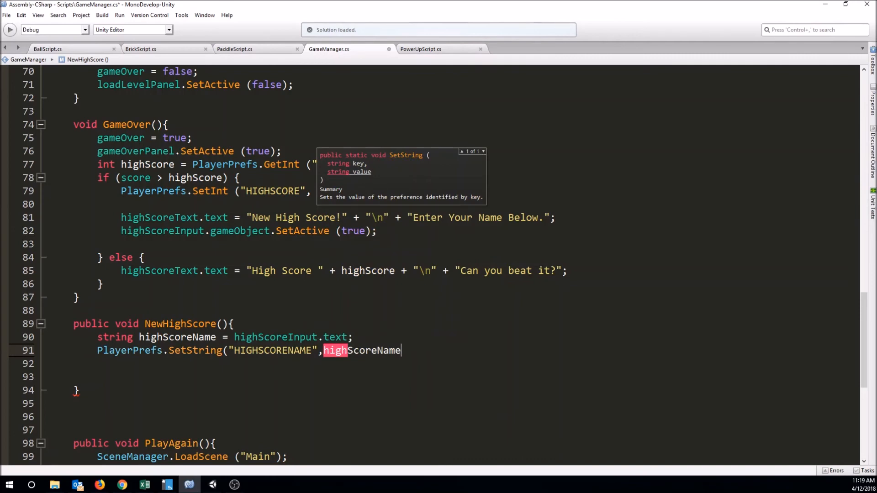
text();)
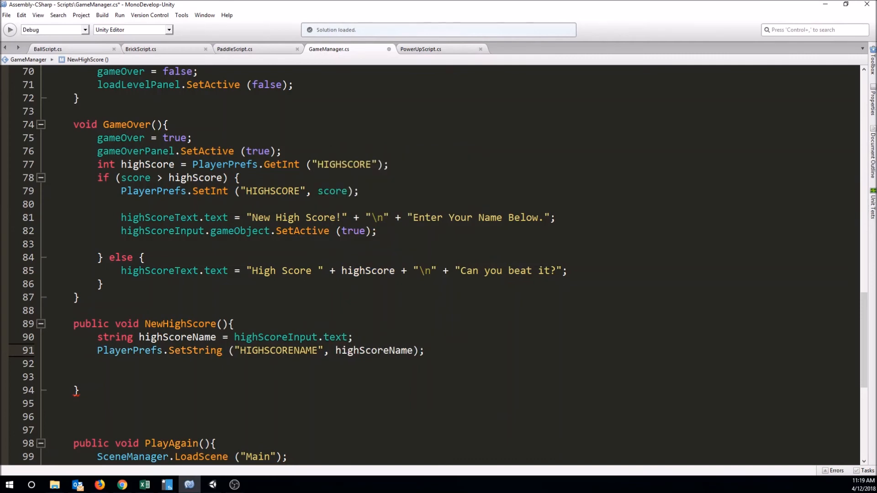
key(Return)
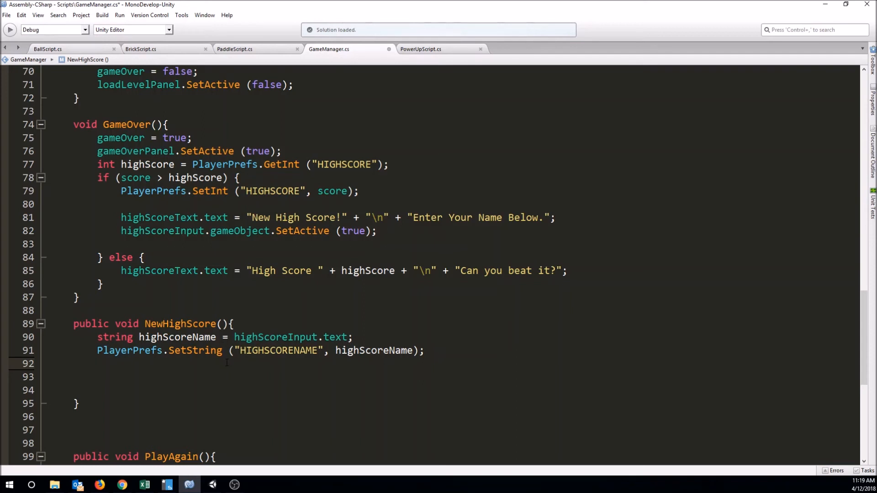
Hide the input field at the end of NewHighScore with highScoreInput.gameObject.SetActive (false);
text(in)
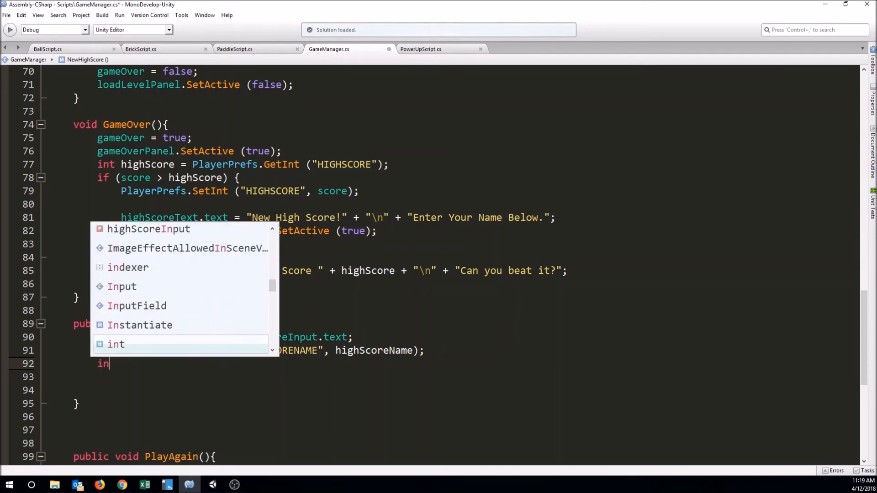
key(BackSpace)
key(BackSpace)
text(high)
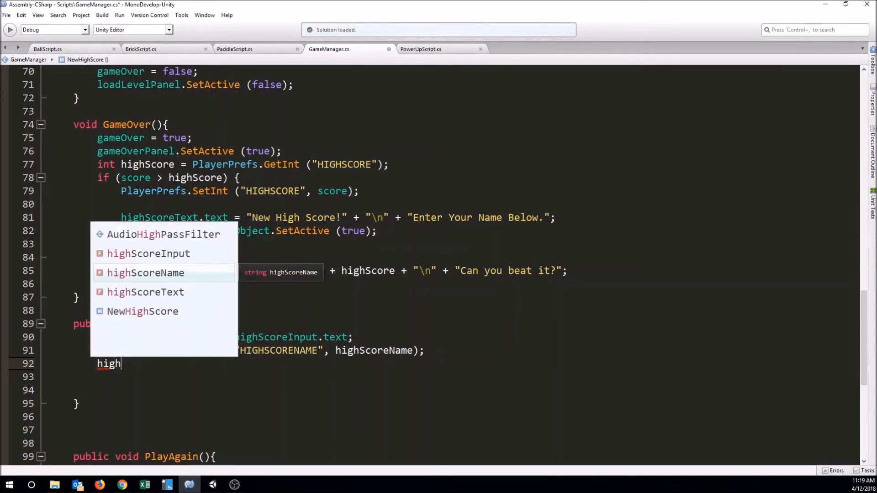
key(Up)
key(Return)
text(.game)
key(Return)
text(.Set)
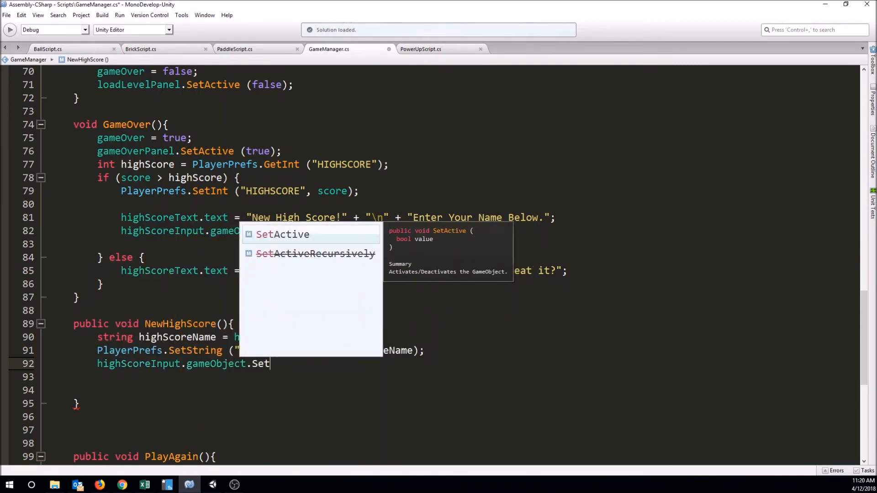
key(Return)
text(()
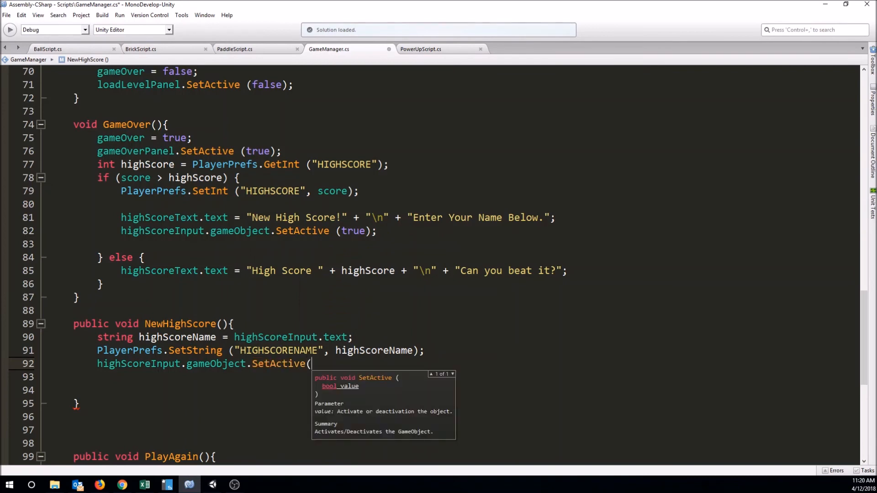
text(false))
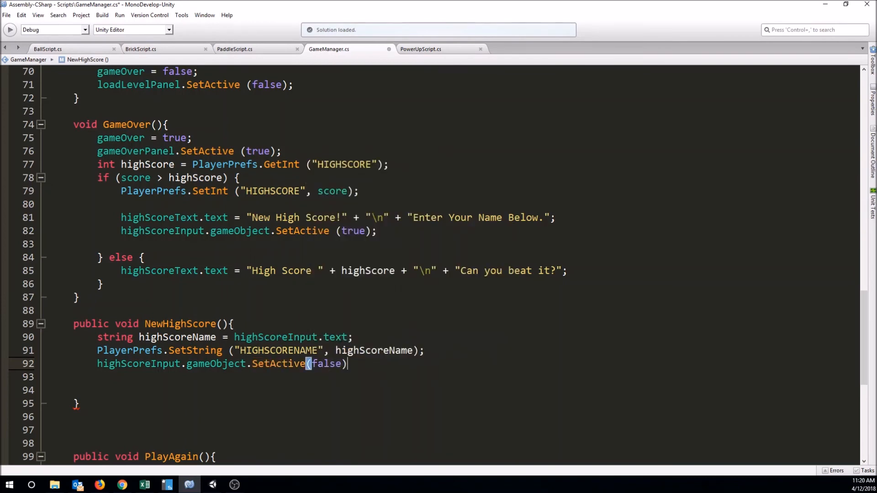
text(;)
key(Return)
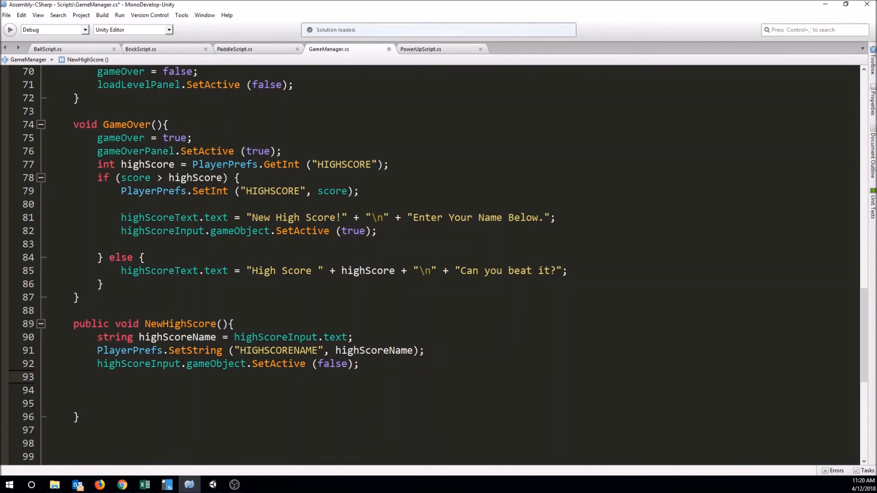
Begin a highScoreText.text assignment on the following line with "Congratulations " + highScoreName +
text(hihg)
key(BackSpace)
key(BackSpace)
key(BackSpace)
text(igh)
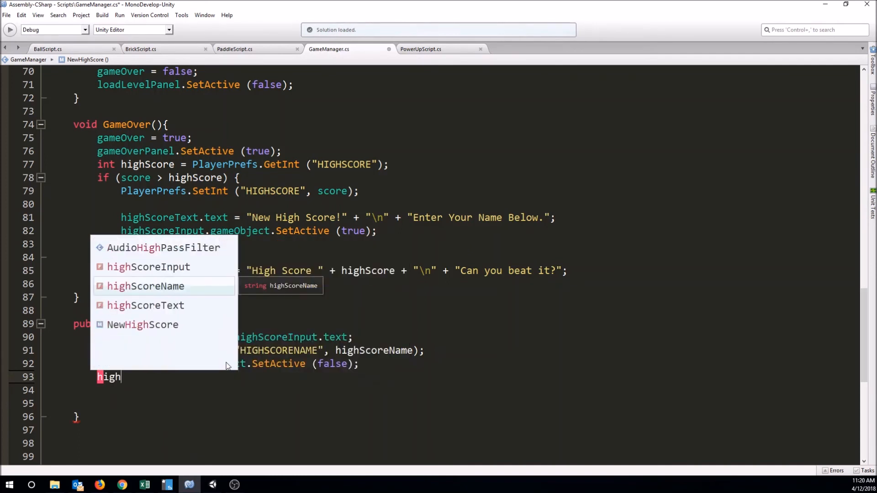
key(Down)
key(Return)
text(.text = )
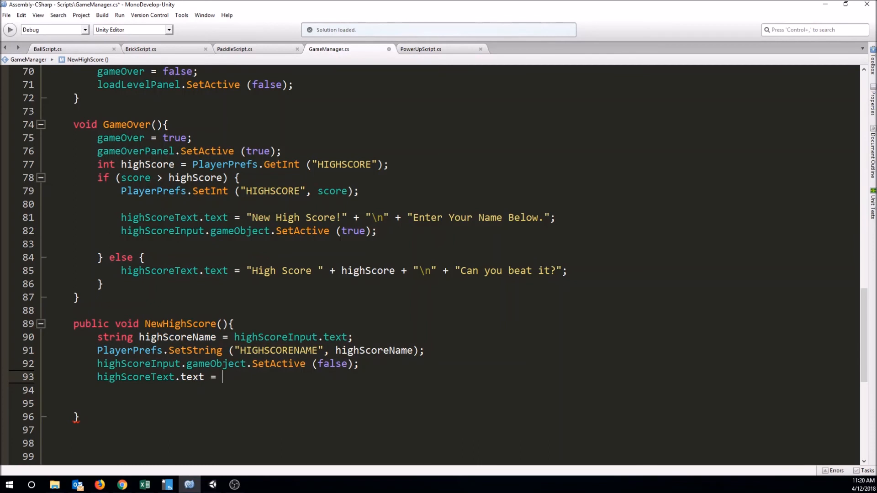
text(")
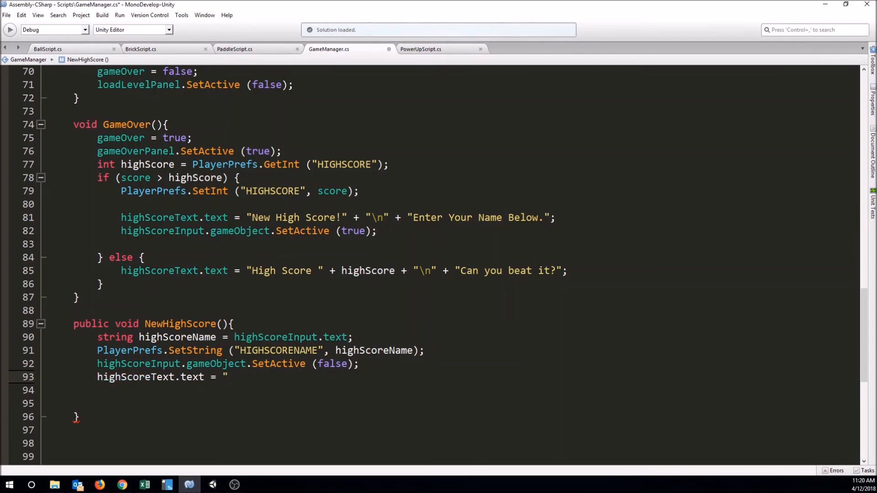
text(Congratulations " + )
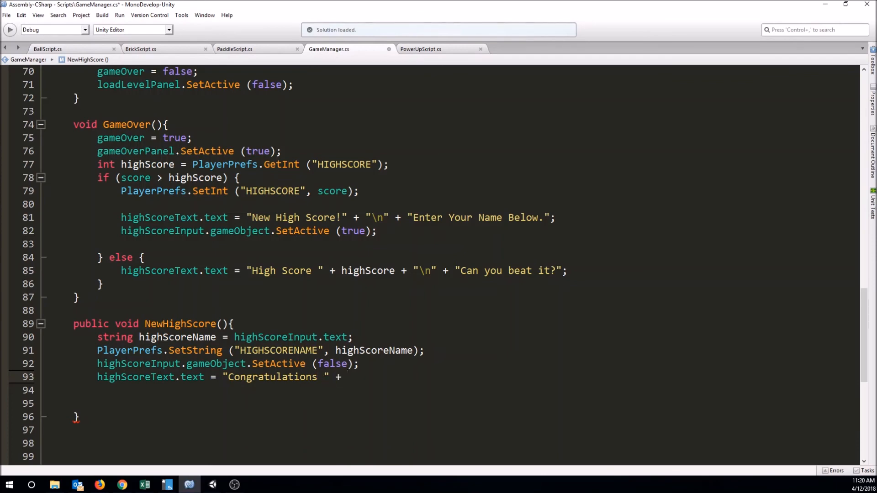
text(high)
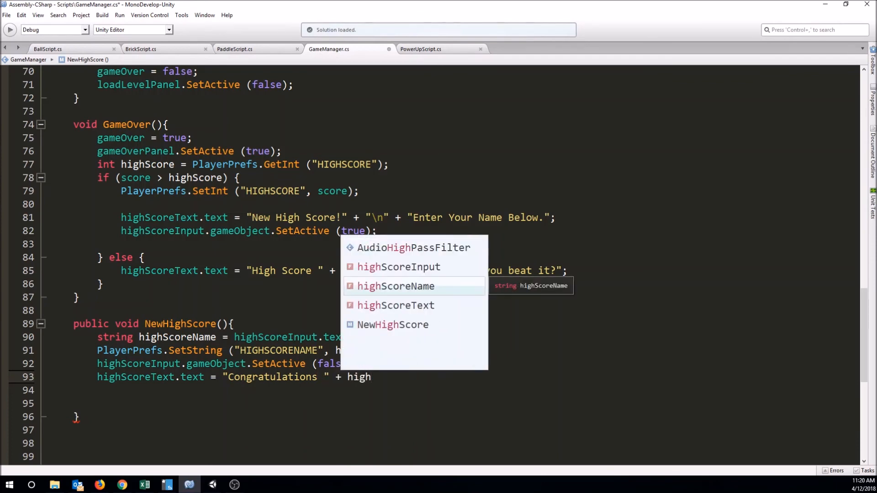
key(Return)
text(+)
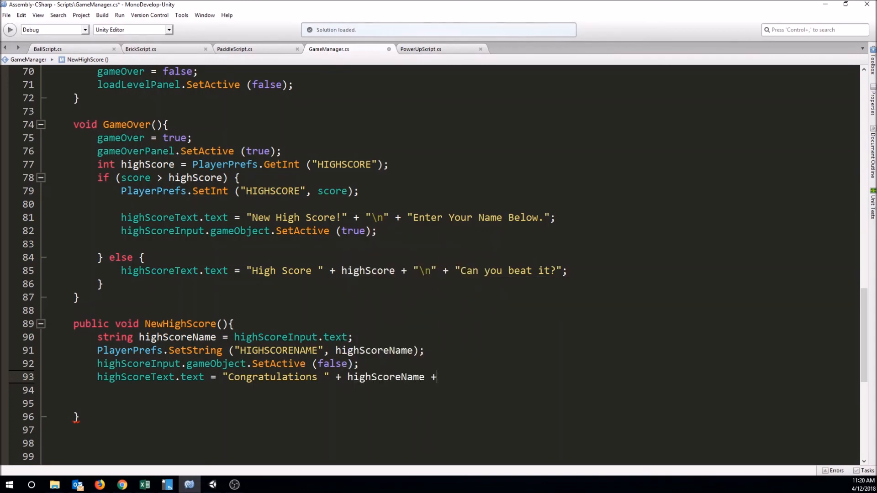
Complete the congratulations text with "\n" + "Your New High Score is " + score;
text( "\n" + "Your new)
key(BackSpace)
key(BackSpace)
key(BackSpace)
text(New H)
text(igh)
text( Score i)
text(s)
text( +)
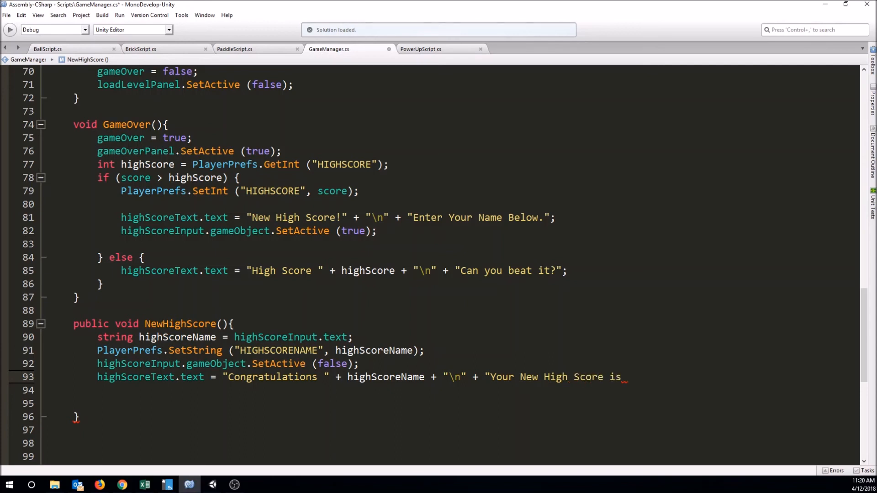
key(BackSpace)
key(BackSpace)
text(:)
key(BackSpace)
text(" + )
text(score;)
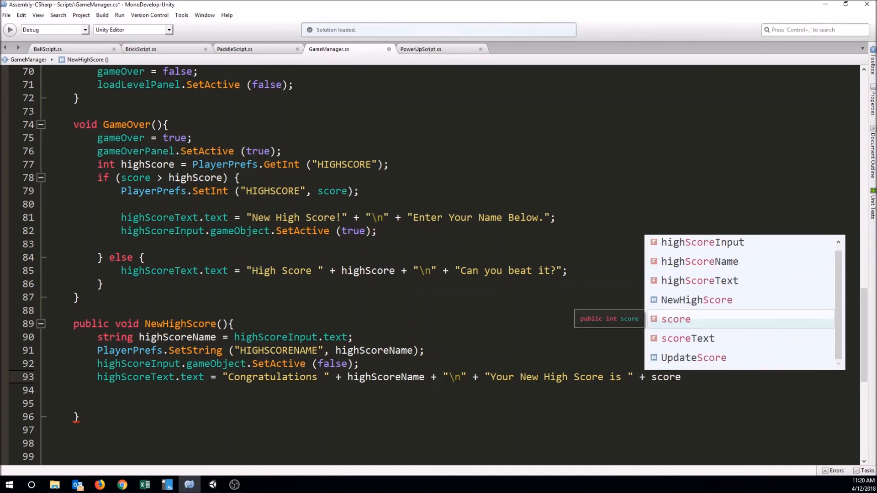
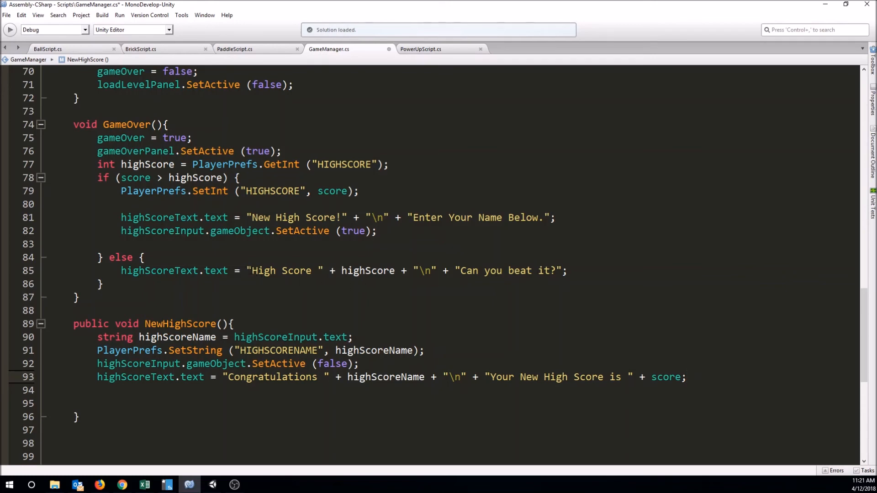
In GameOver's else branch, insert PlayerPrefs.GetString("HIGHSCORENAME") + before the "High Score " string in the highScoreText.text assignment
click(247, 271)
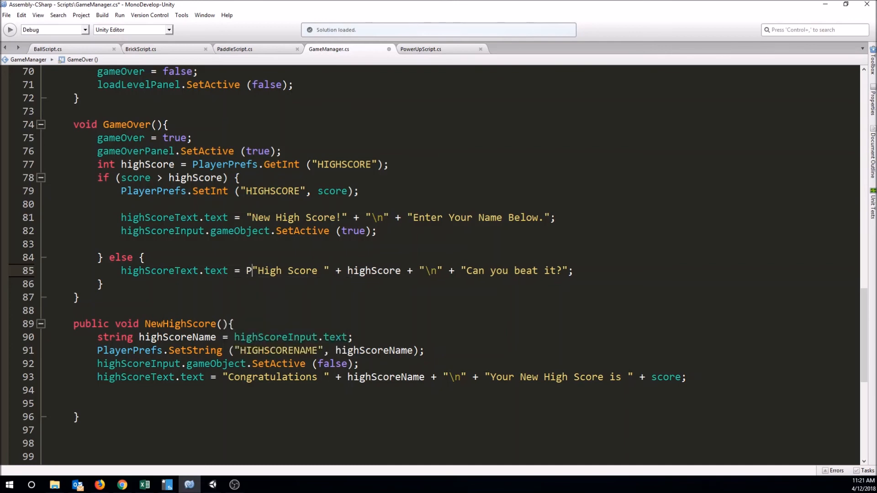
text(PlayerPrefs)
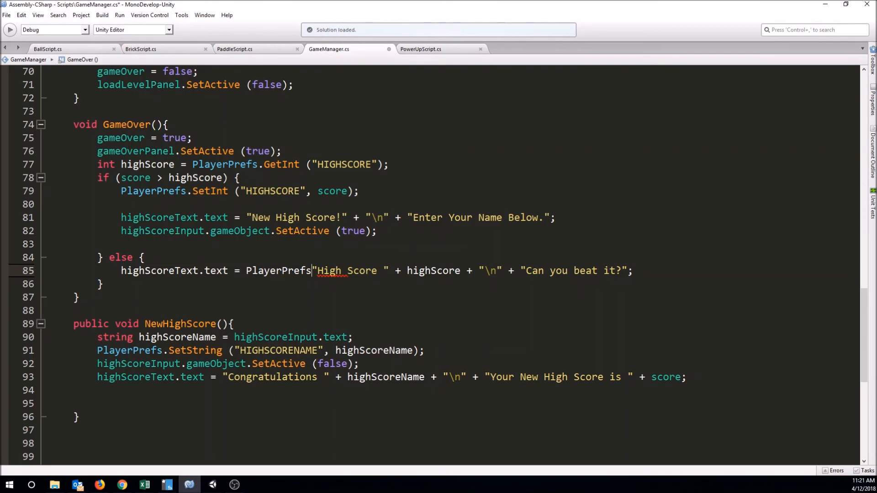
text(.get)
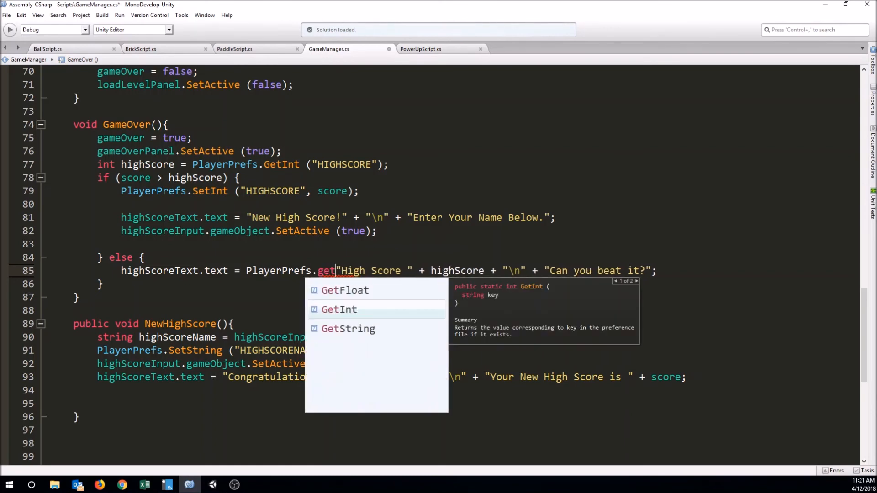
key(Down)
key(Return)
text())
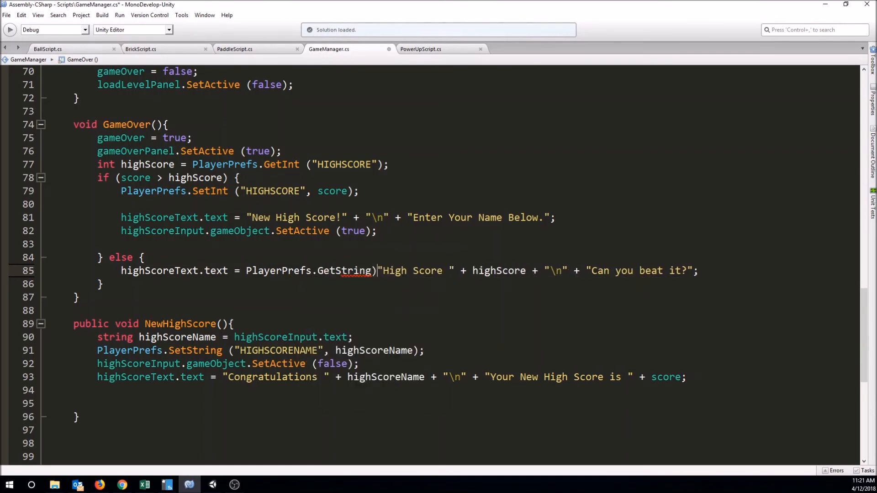
text(()
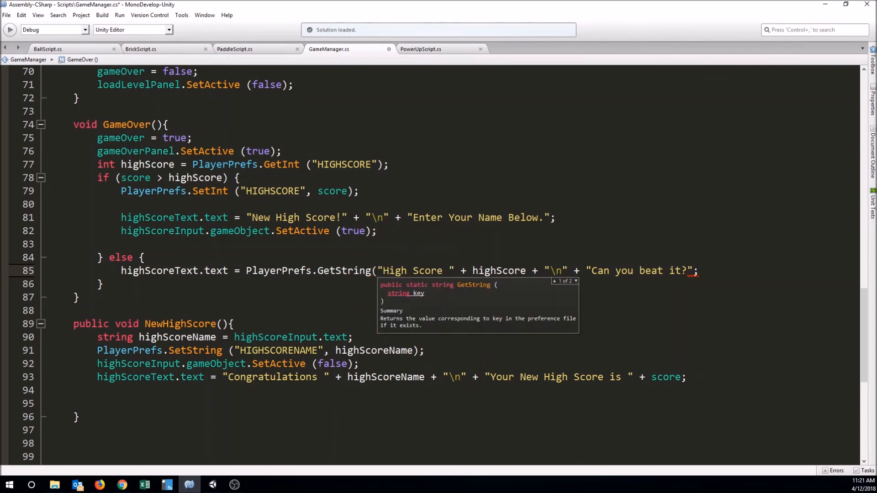
text("HIGHSCOR)
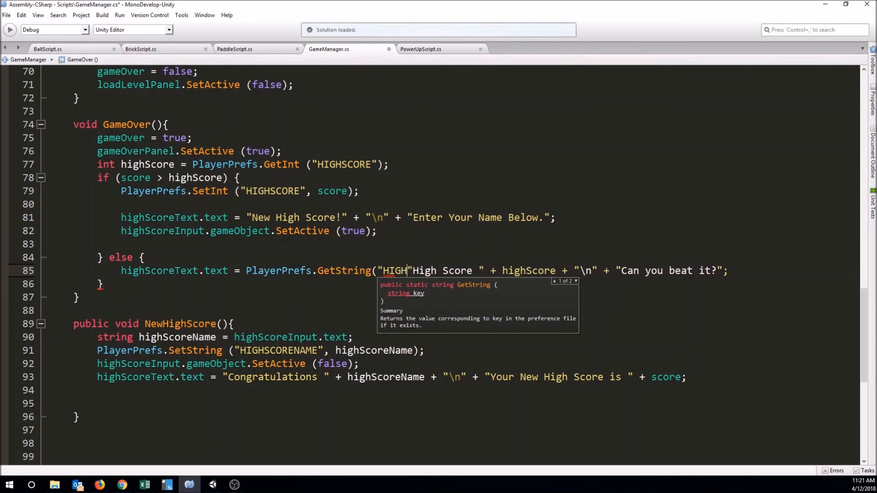
text(ENAME)
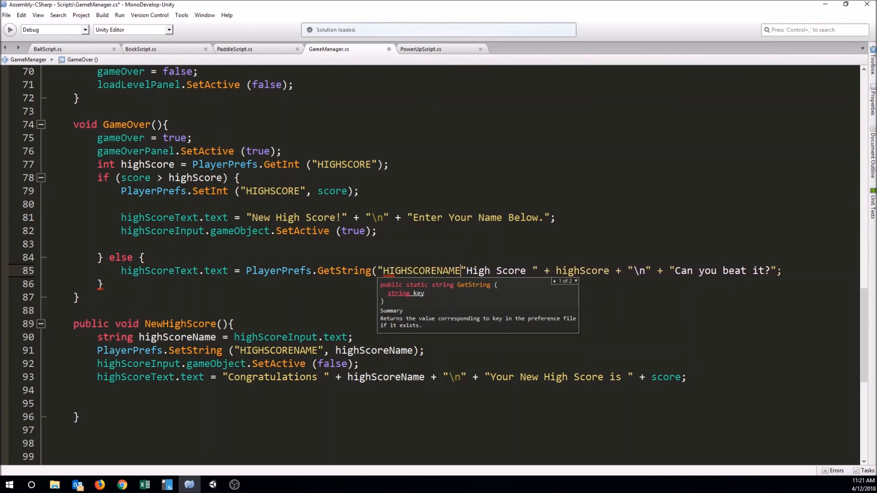
text(")
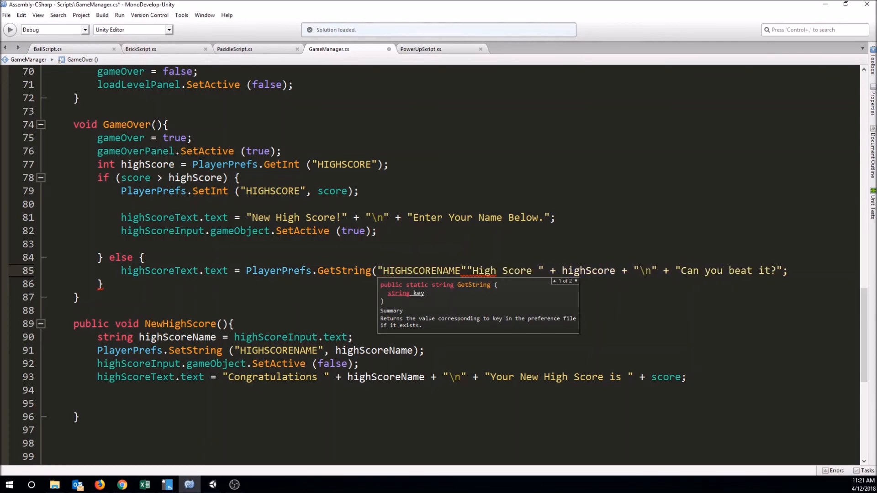
text())
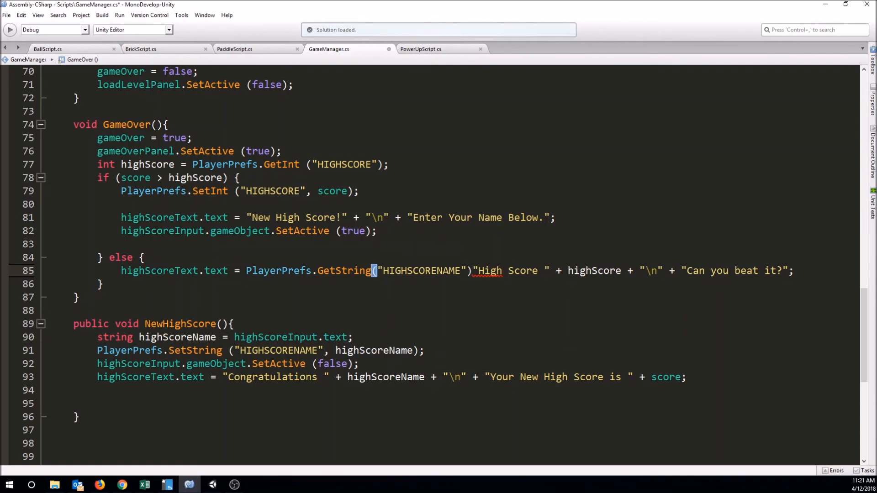
text( +)
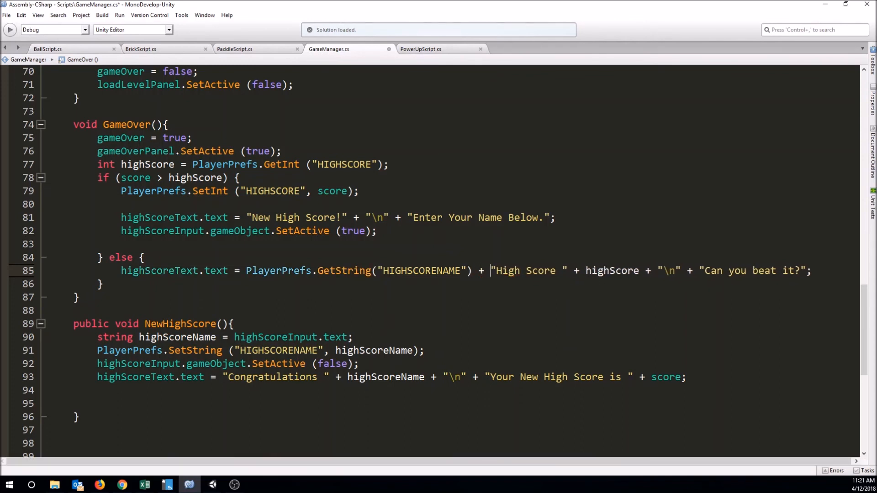
Change the "High Score " string in the else branch to " High Score was " and save the GameManager script
key(Right)
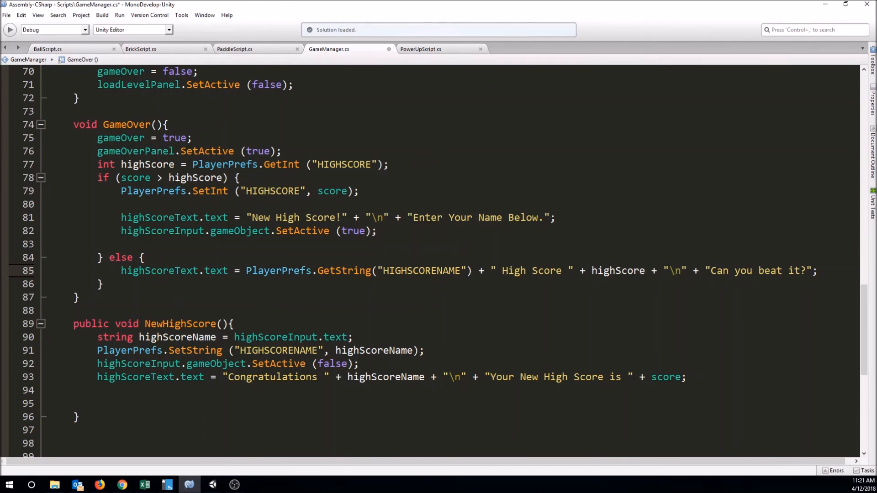
key(Right)
key(Right)
key(Right)
key(Right)
key(Right)
key(Right)
key(Right)
key(Right)
key(Right)
key(Right)
key(Right)
text(was)
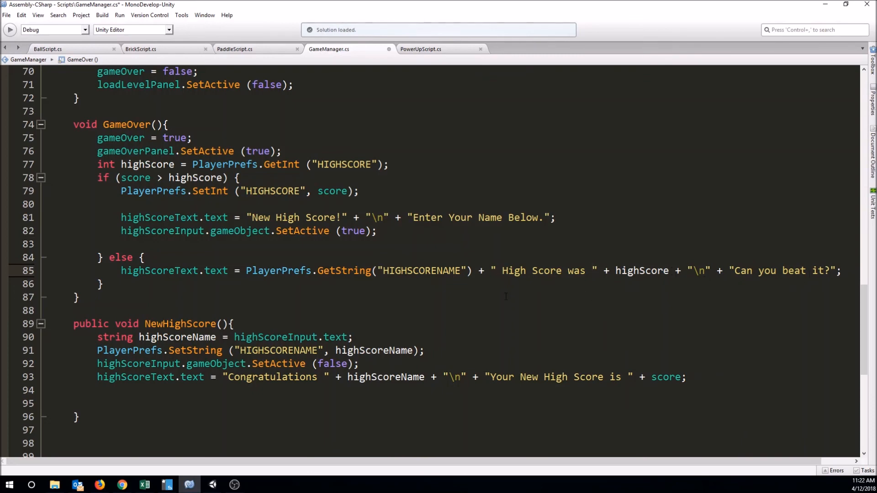
key(ctrl+s)
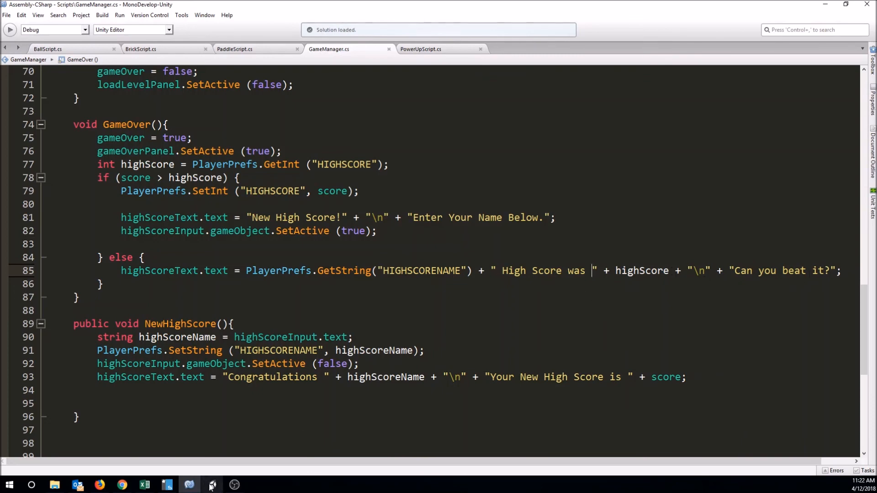
In Unity, link High Score InputField's On End Edit event to the Game Manager object and choose GameManager's NewHighScore (string) function
mouse_move(213, 486)
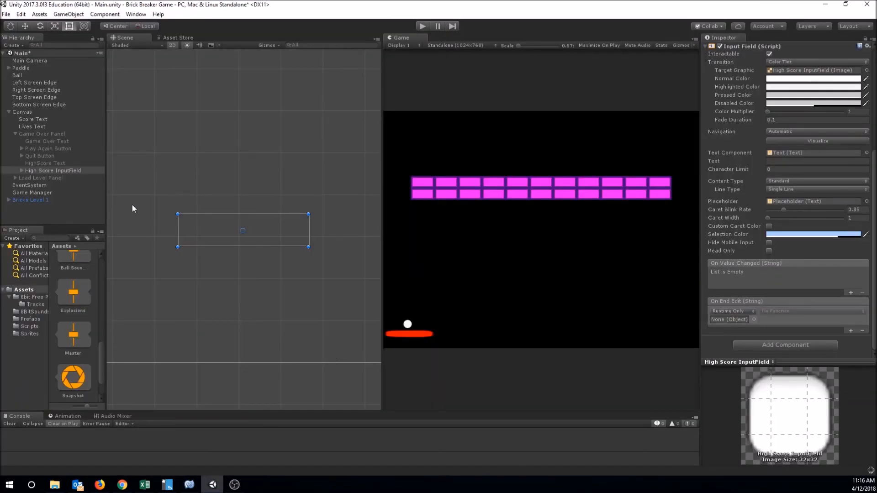
click(64, 170)
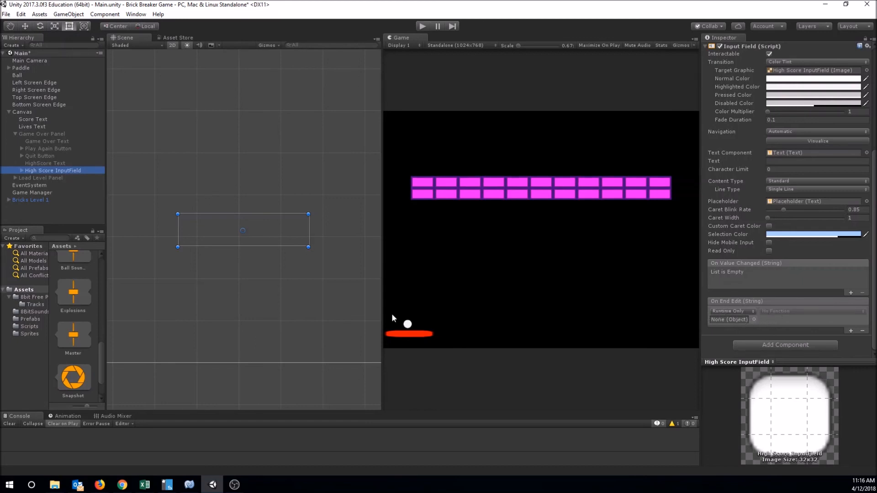
drag(45, 193, 728, 319)
click(825, 311)
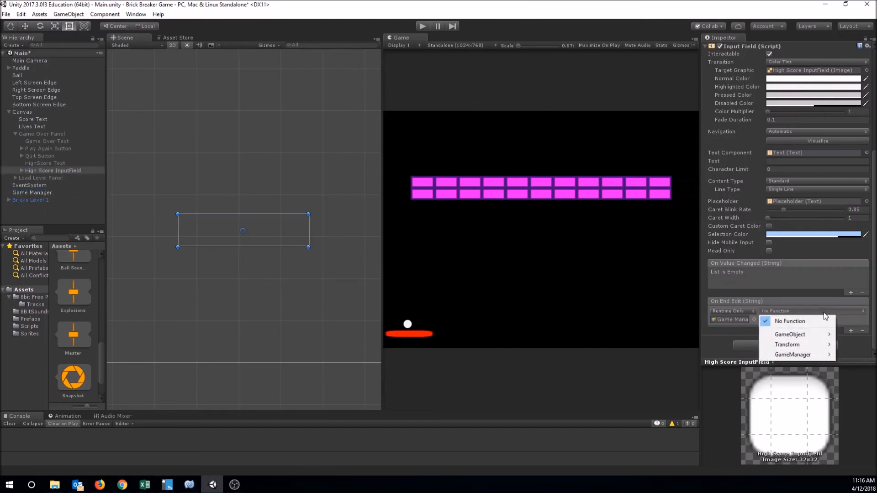
mouse_move(818, 356)
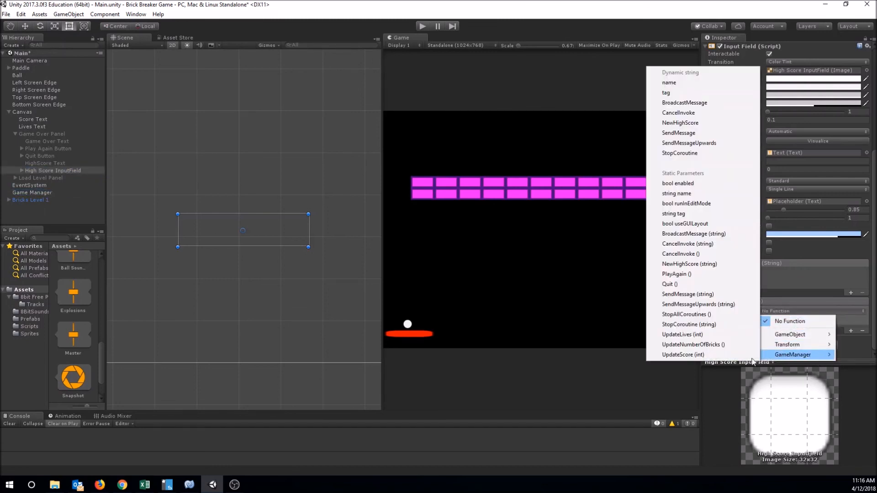
click(703, 264)
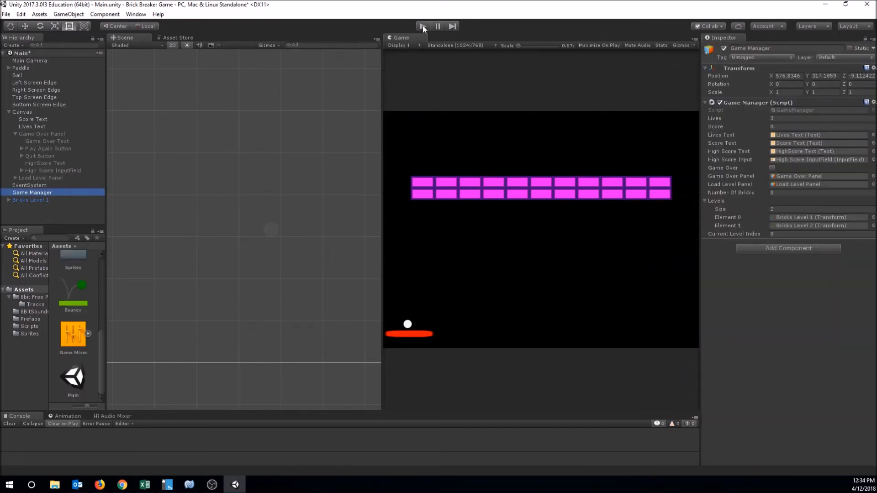
Run the game and play, launching the ball and moving the paddle to break bricks, until all lives are lost
click(423, 25)
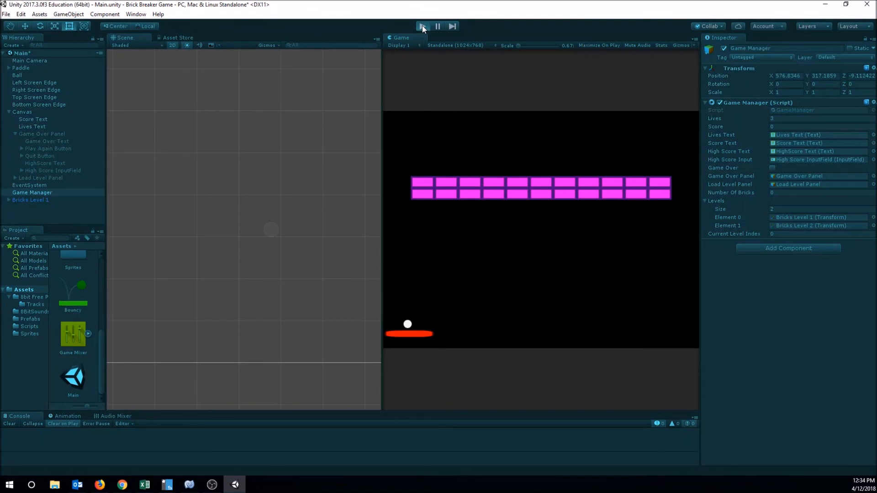
key(Right)
key(space)
key(Left)
key(Right)
key(Left)
key(Left)
key(Right)
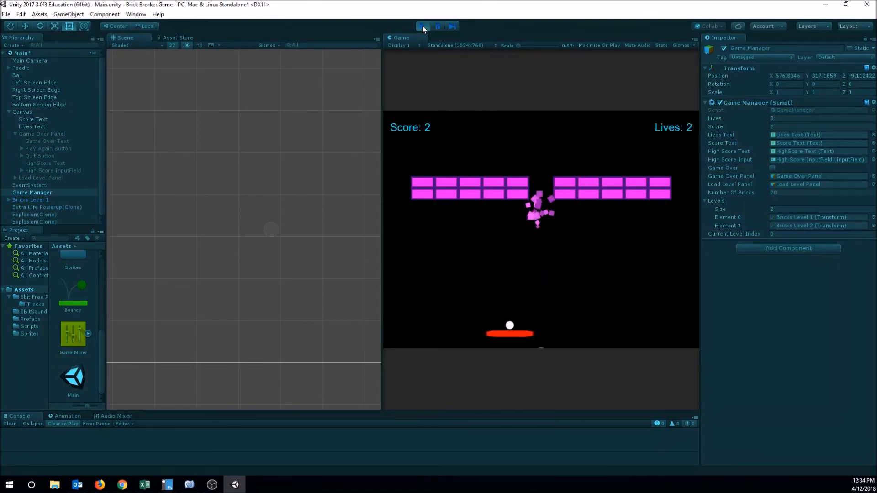
key(Right)
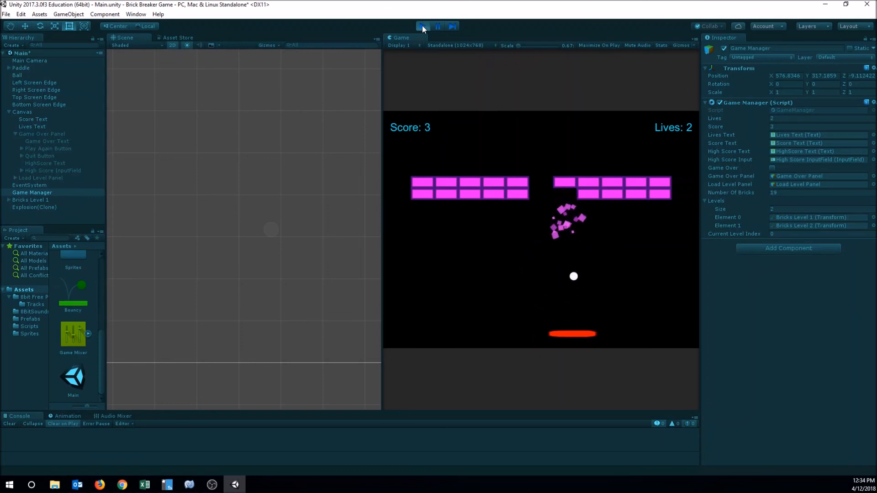
key(Left)
key(Right)
key(Right)
key(Left)
key(Right)
key(Right)
key(Left)
key(Right)
key(Left)
key(Right)
key(space)
key(Right)
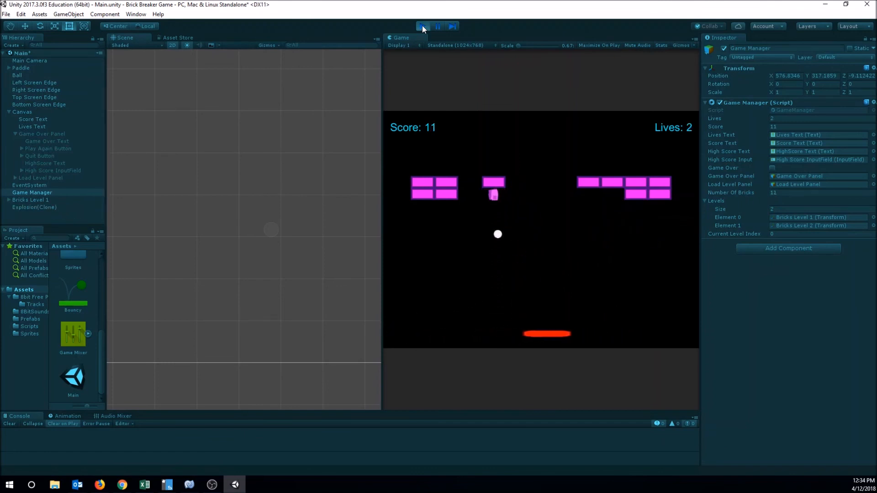
key(Left)
key(Left)
key(space)
key(Right)
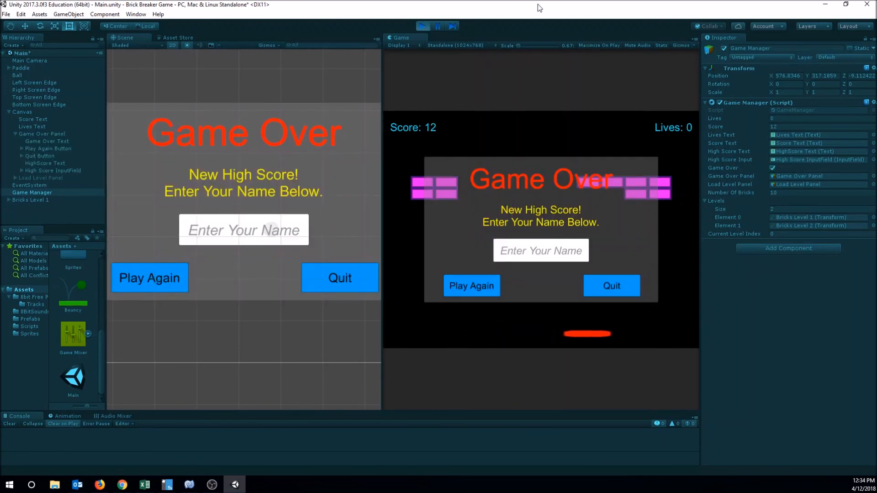
Enter "Pro" as the high score name on the Game Over panel and submit it
click(542, 249)
text(Pro)
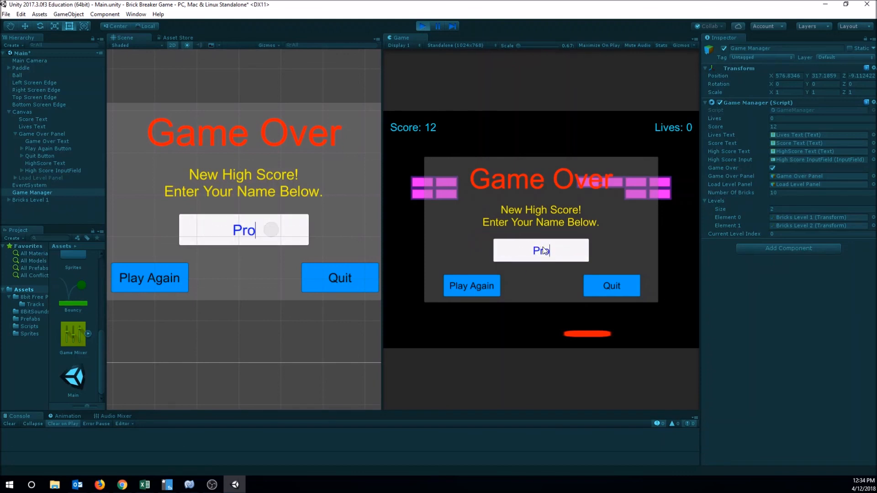
key(Return)
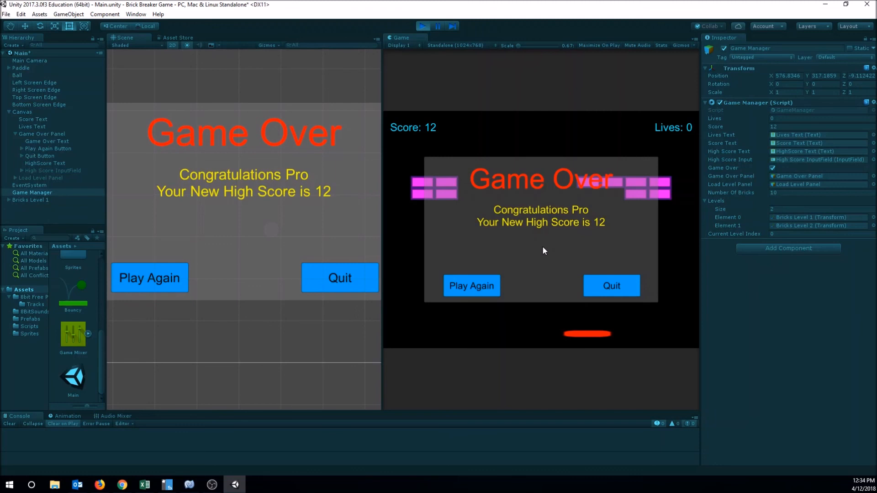
Play again and lose all lives with a lower score to check the high score message, and stop the game
click(475, 288)
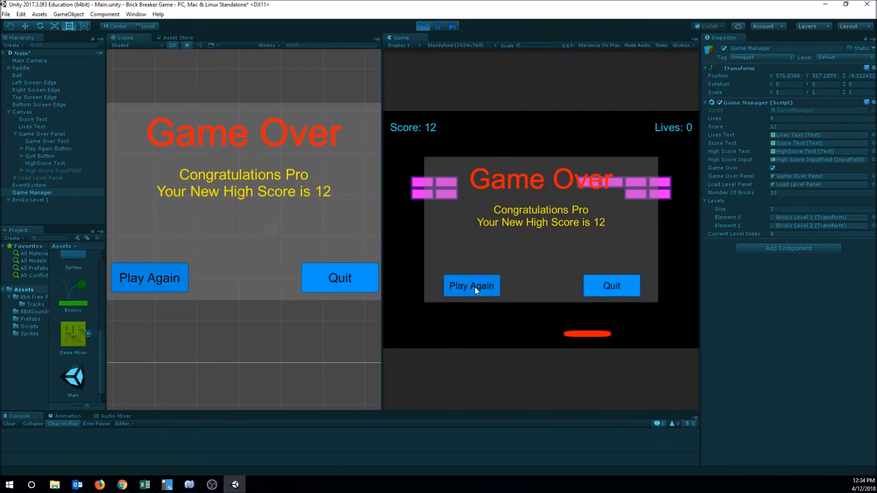
key(Right)
key(space)
key(Left)
key(Right)
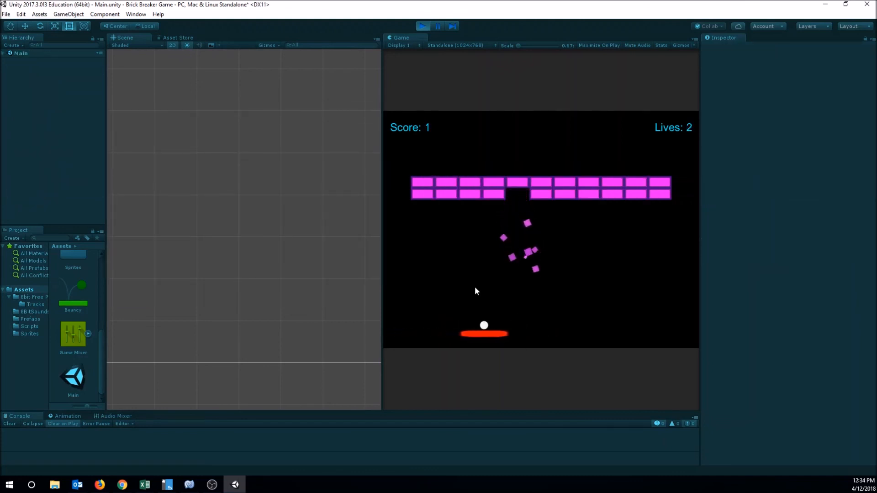
key(space)
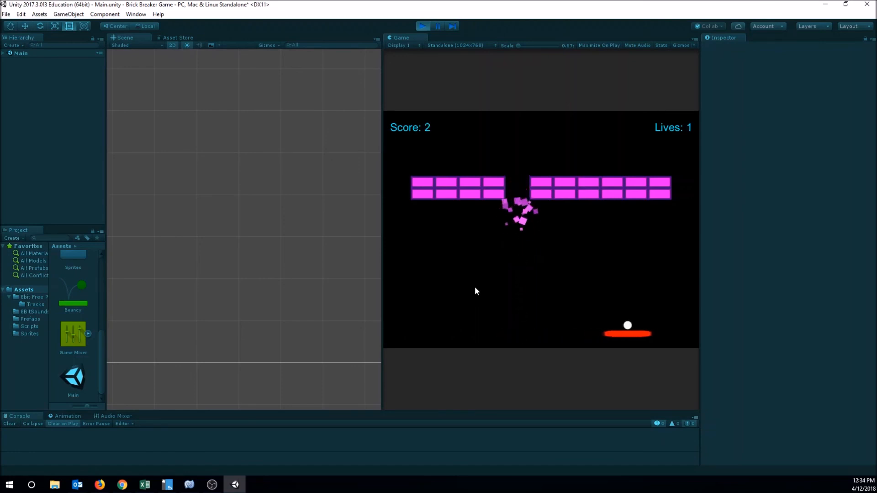
key(Left)
key(space)
key(Left)
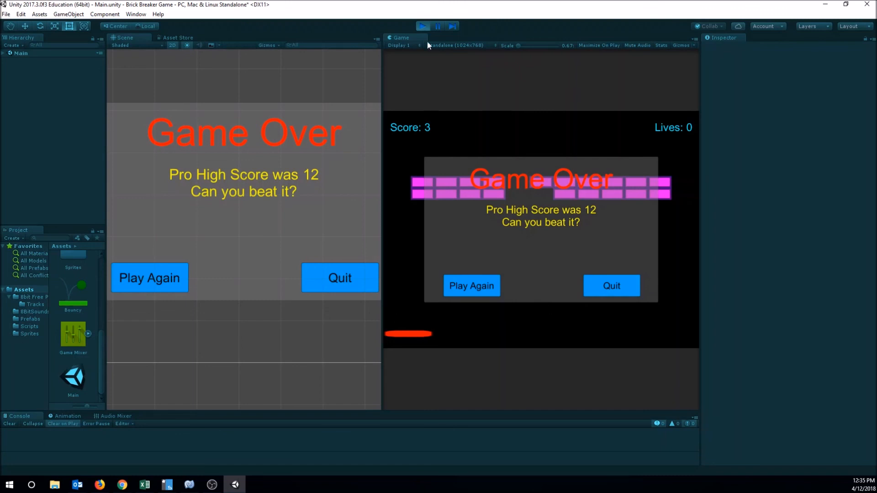
click(421, 26)
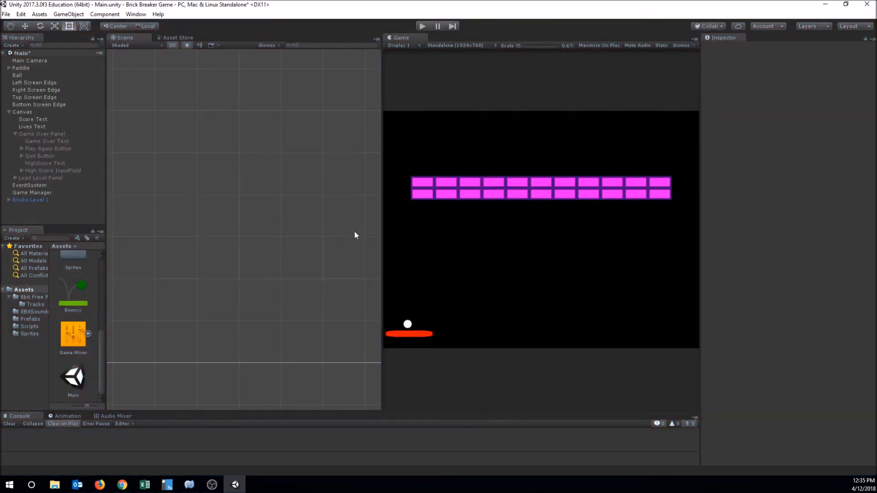
Back in MonoDevelop, insert "'s " + before the " High Score was " string in the else branch's highScoreText.text assignment
click(189, 484)
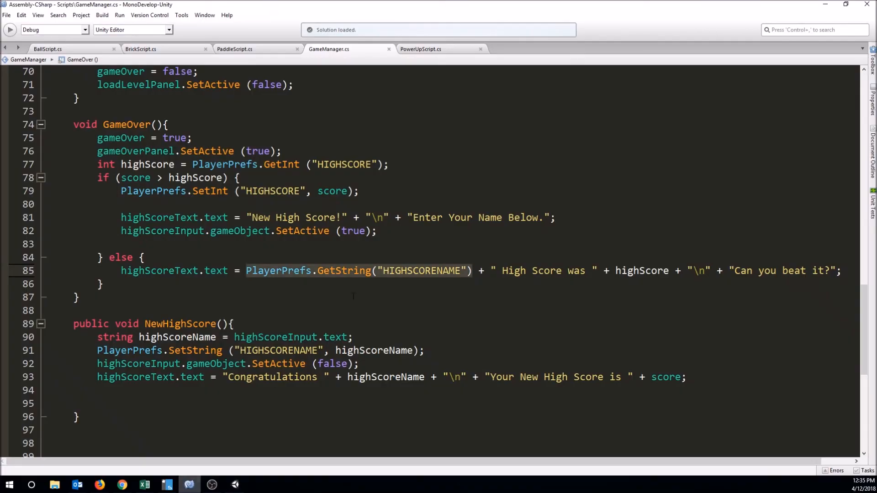
click(166, 244)
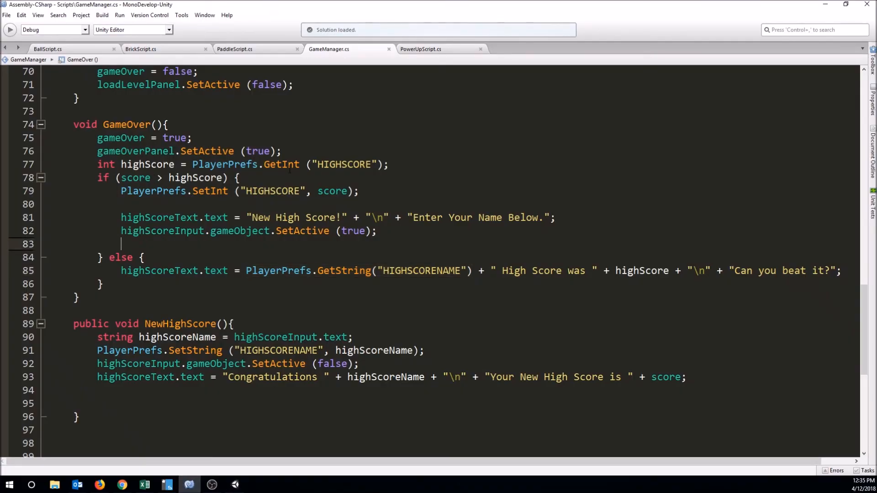
drag(300, 166, 388, 165)
drag(121, 178, 222, 178)
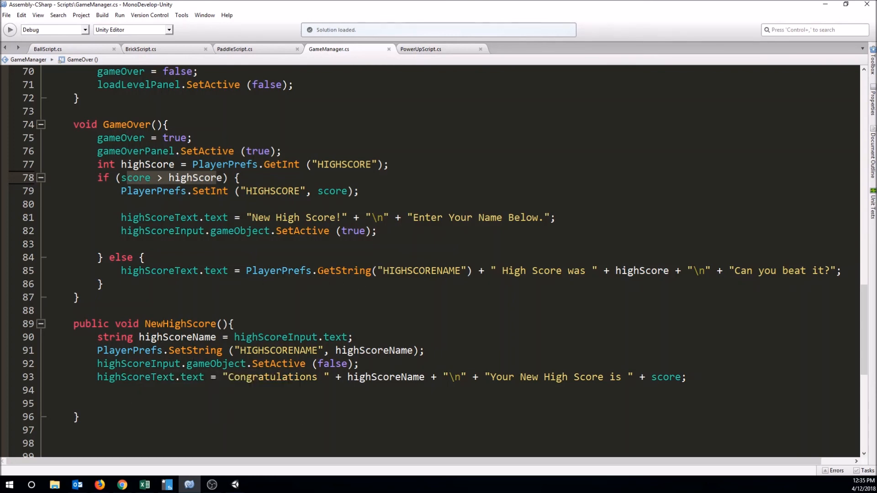
click(246, 271)
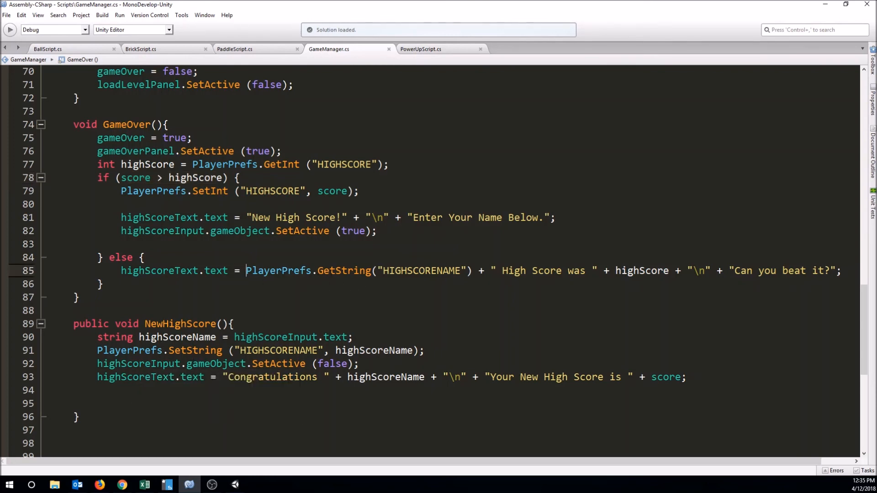
click(472, 272)
click(490, 272)
text("')
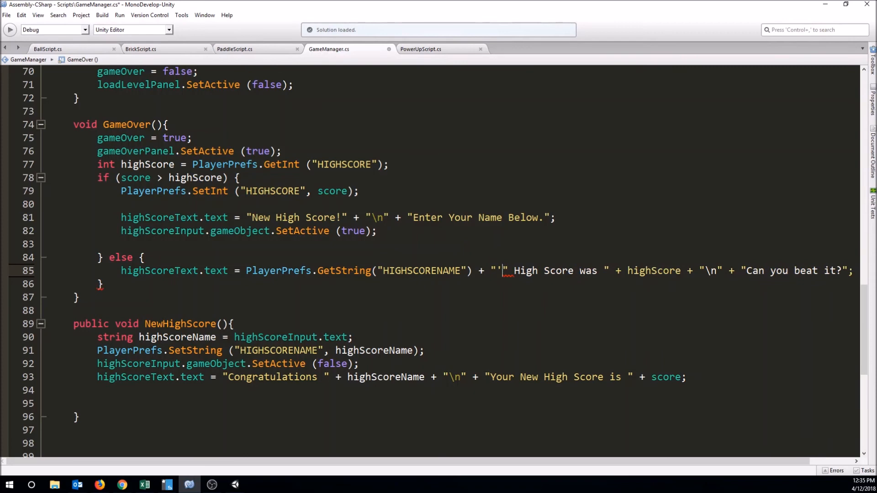
text(s")
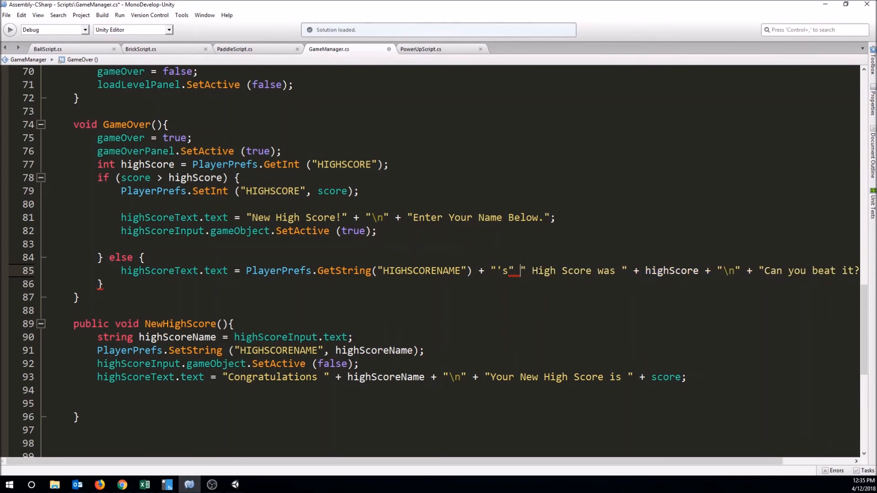
key(Left)
key(Left)
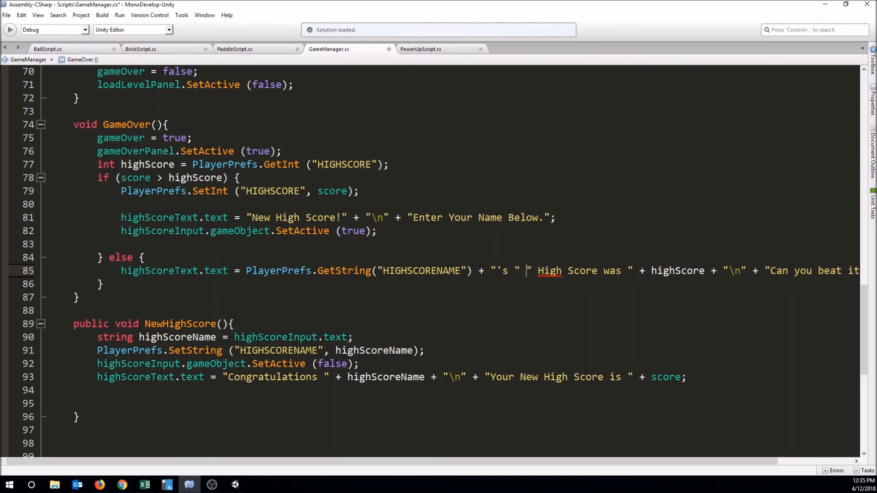
text(+)
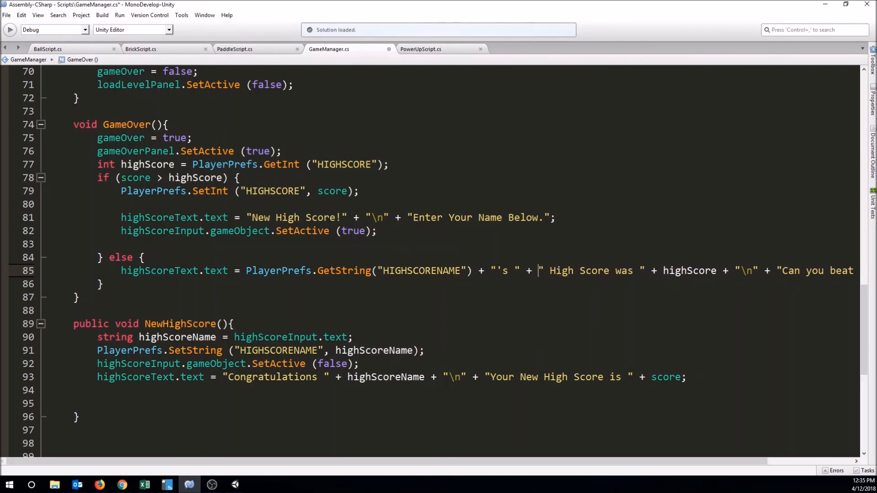